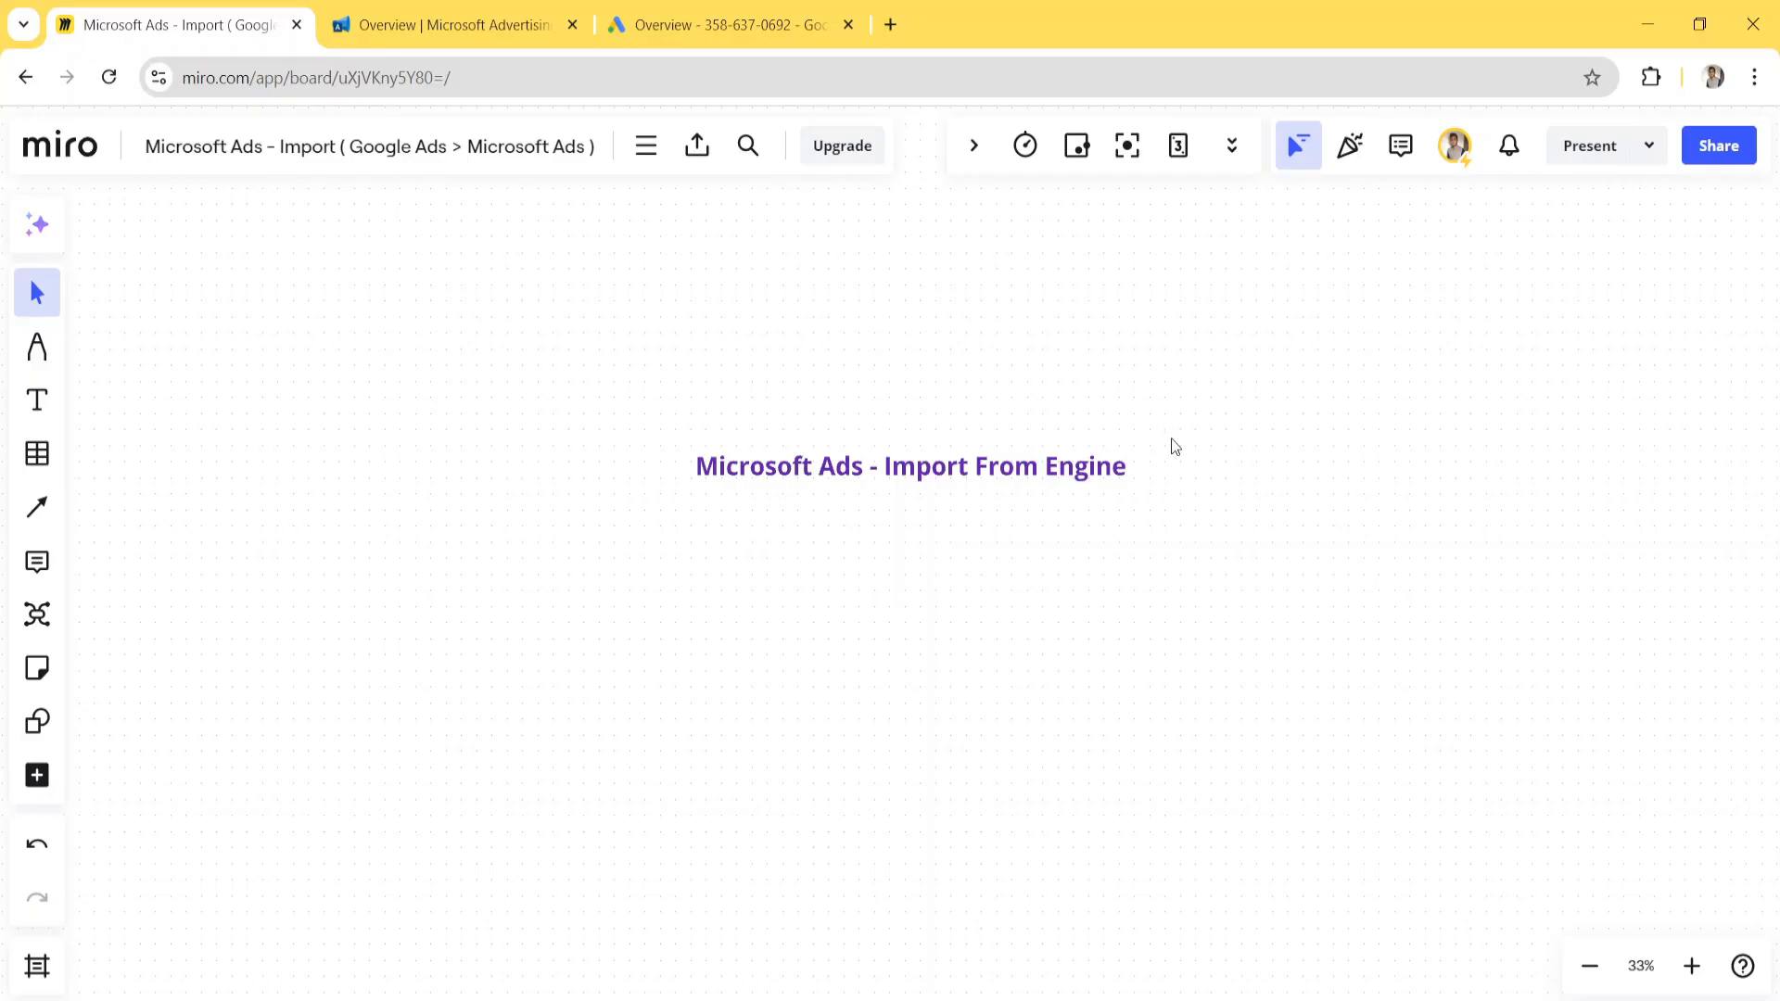
Switch to Microsoft Advertising and start a campaign import from Google Ads
{"action": "left_click", "coordinate": [511, 13]}
{"action": "mouse_move", "coordinate": [136, 380]}
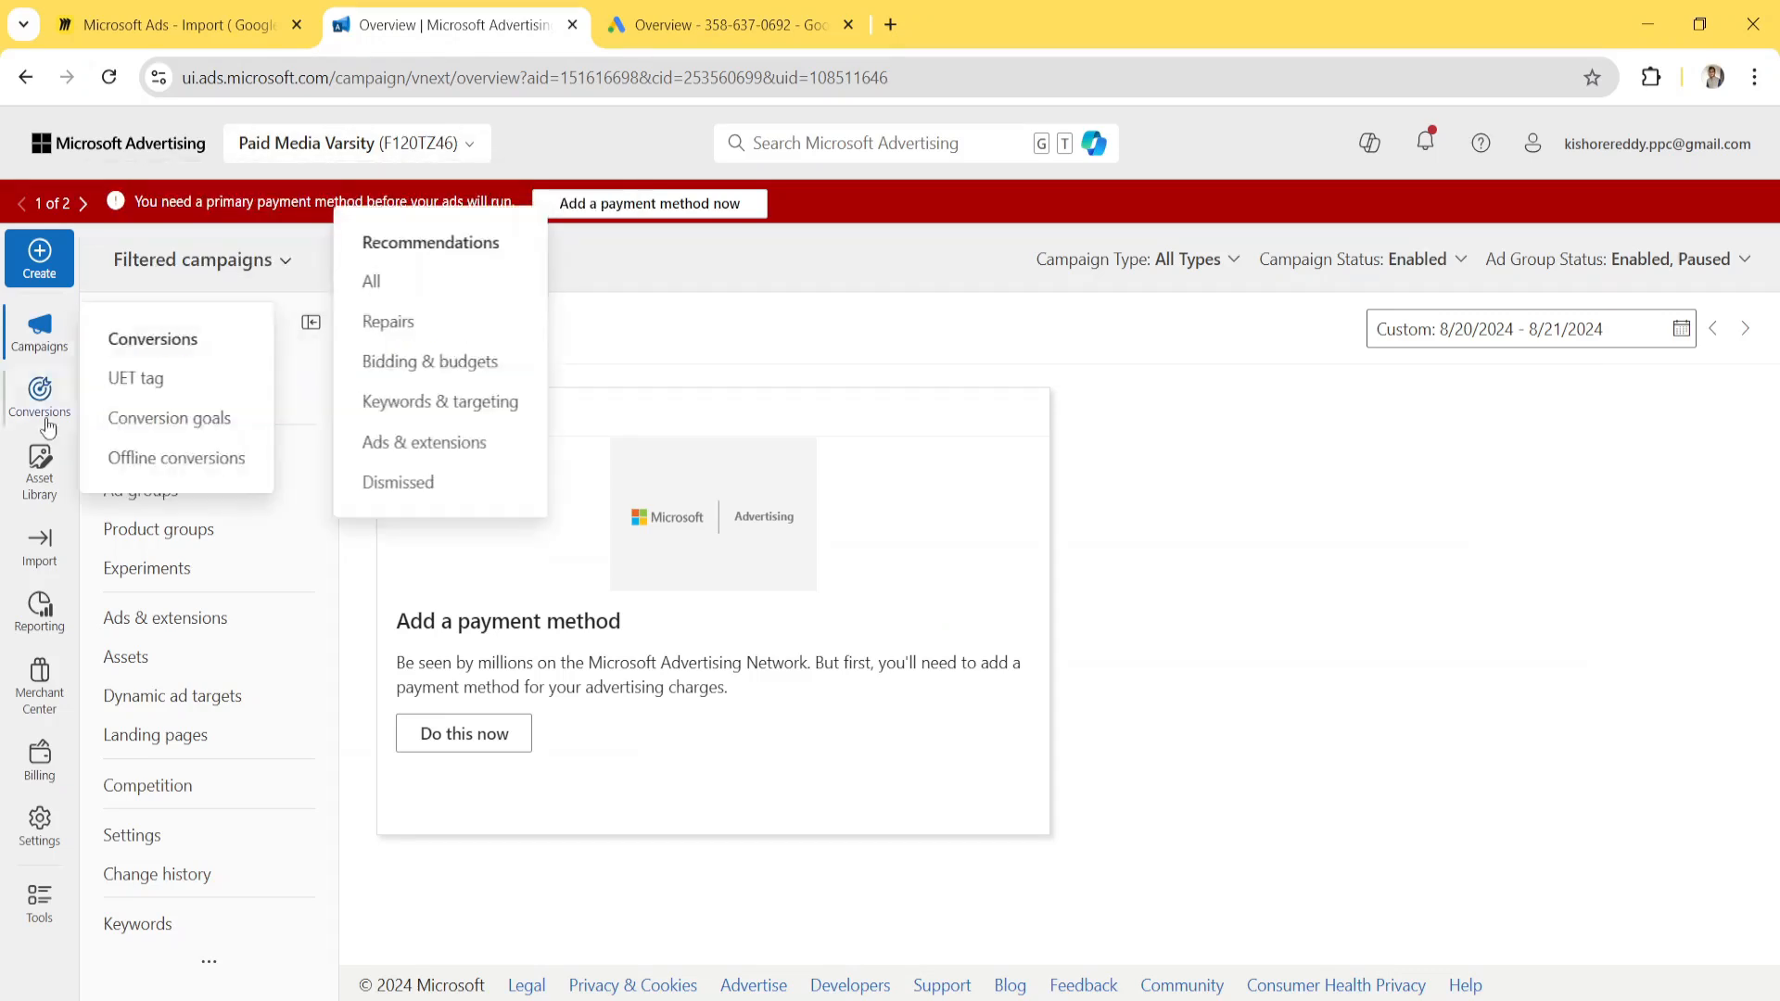
{"action": "mouse_move", "coordinate": [33, 556]}
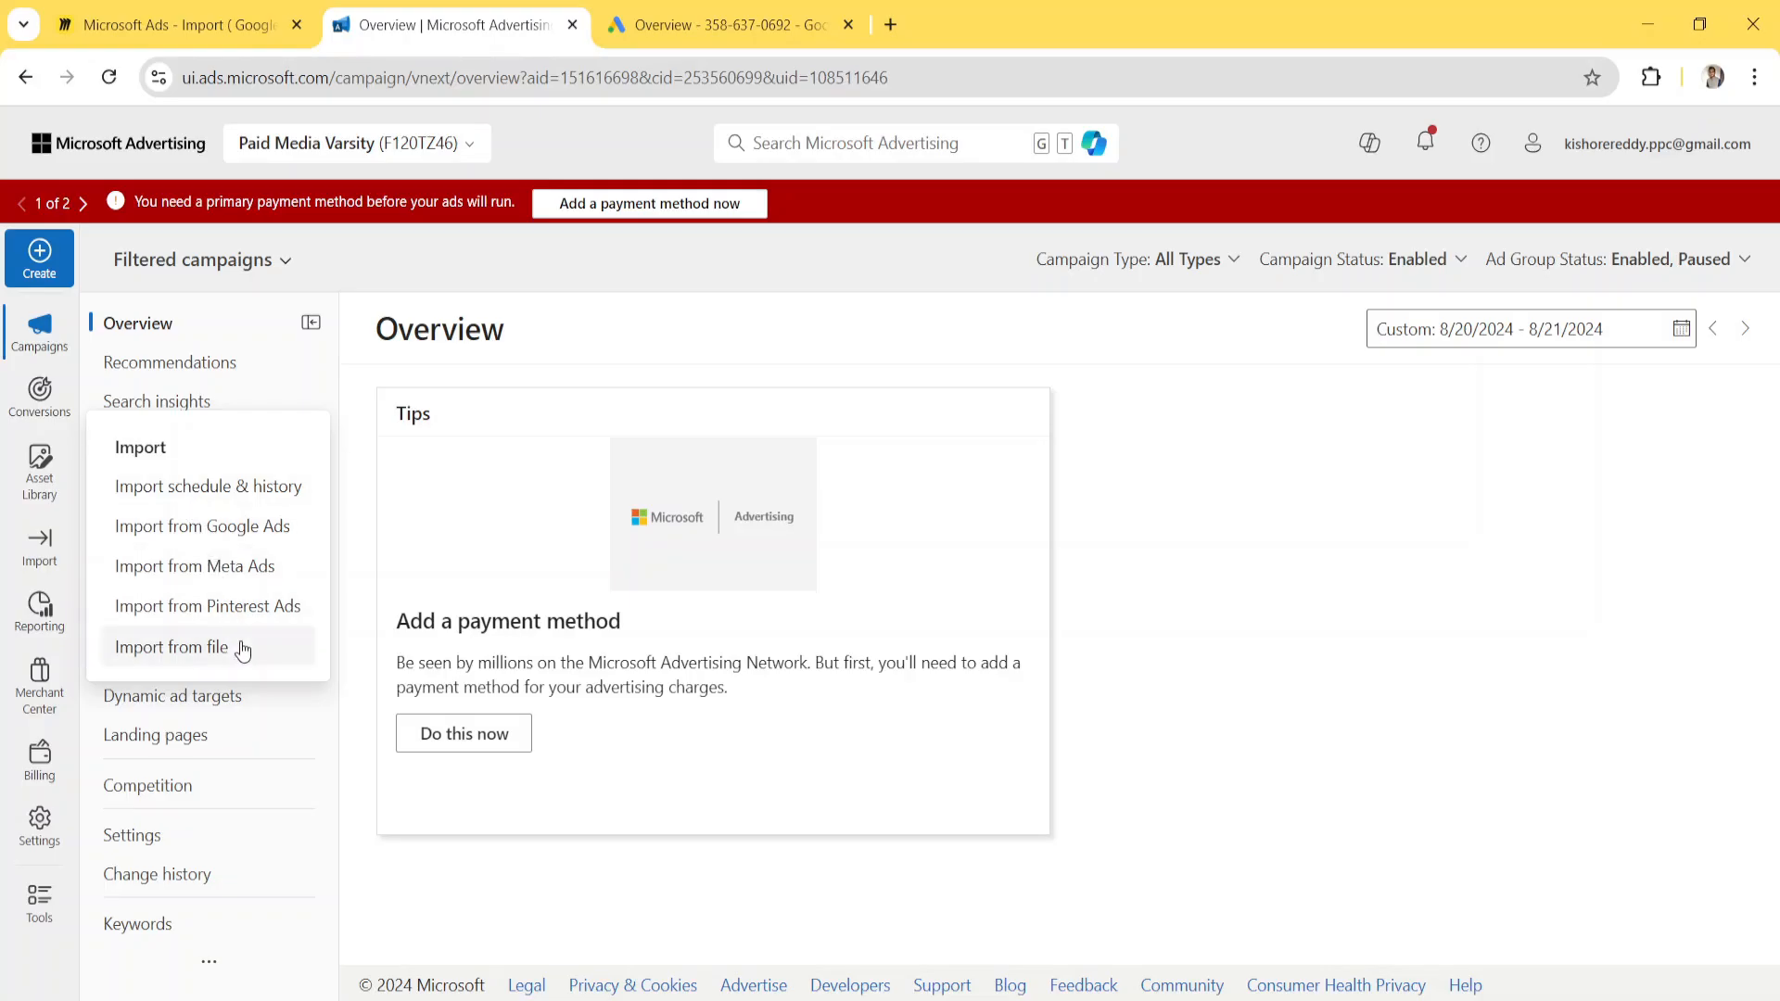
{"action": "left_click", "coordinate": [226, 530]}
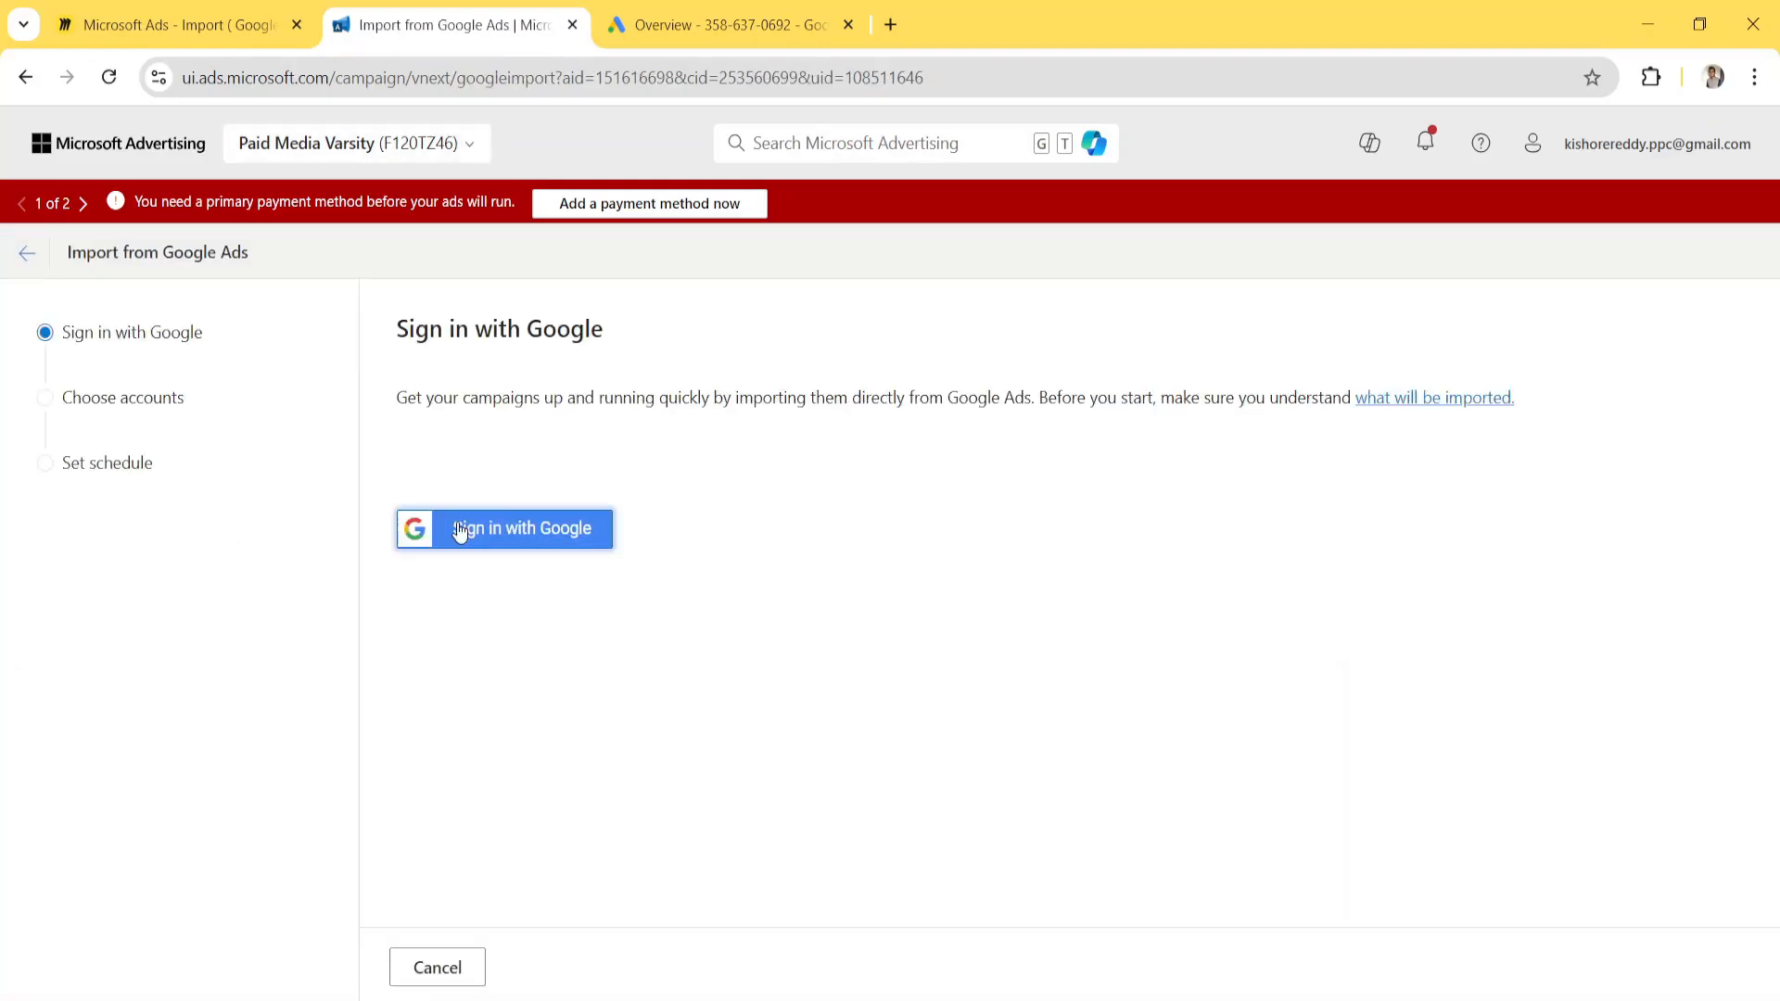
Sign in with Google using the listed account and enter the account password to authorize the import
{"action": "left_click", "coordinate": [459, 530]}
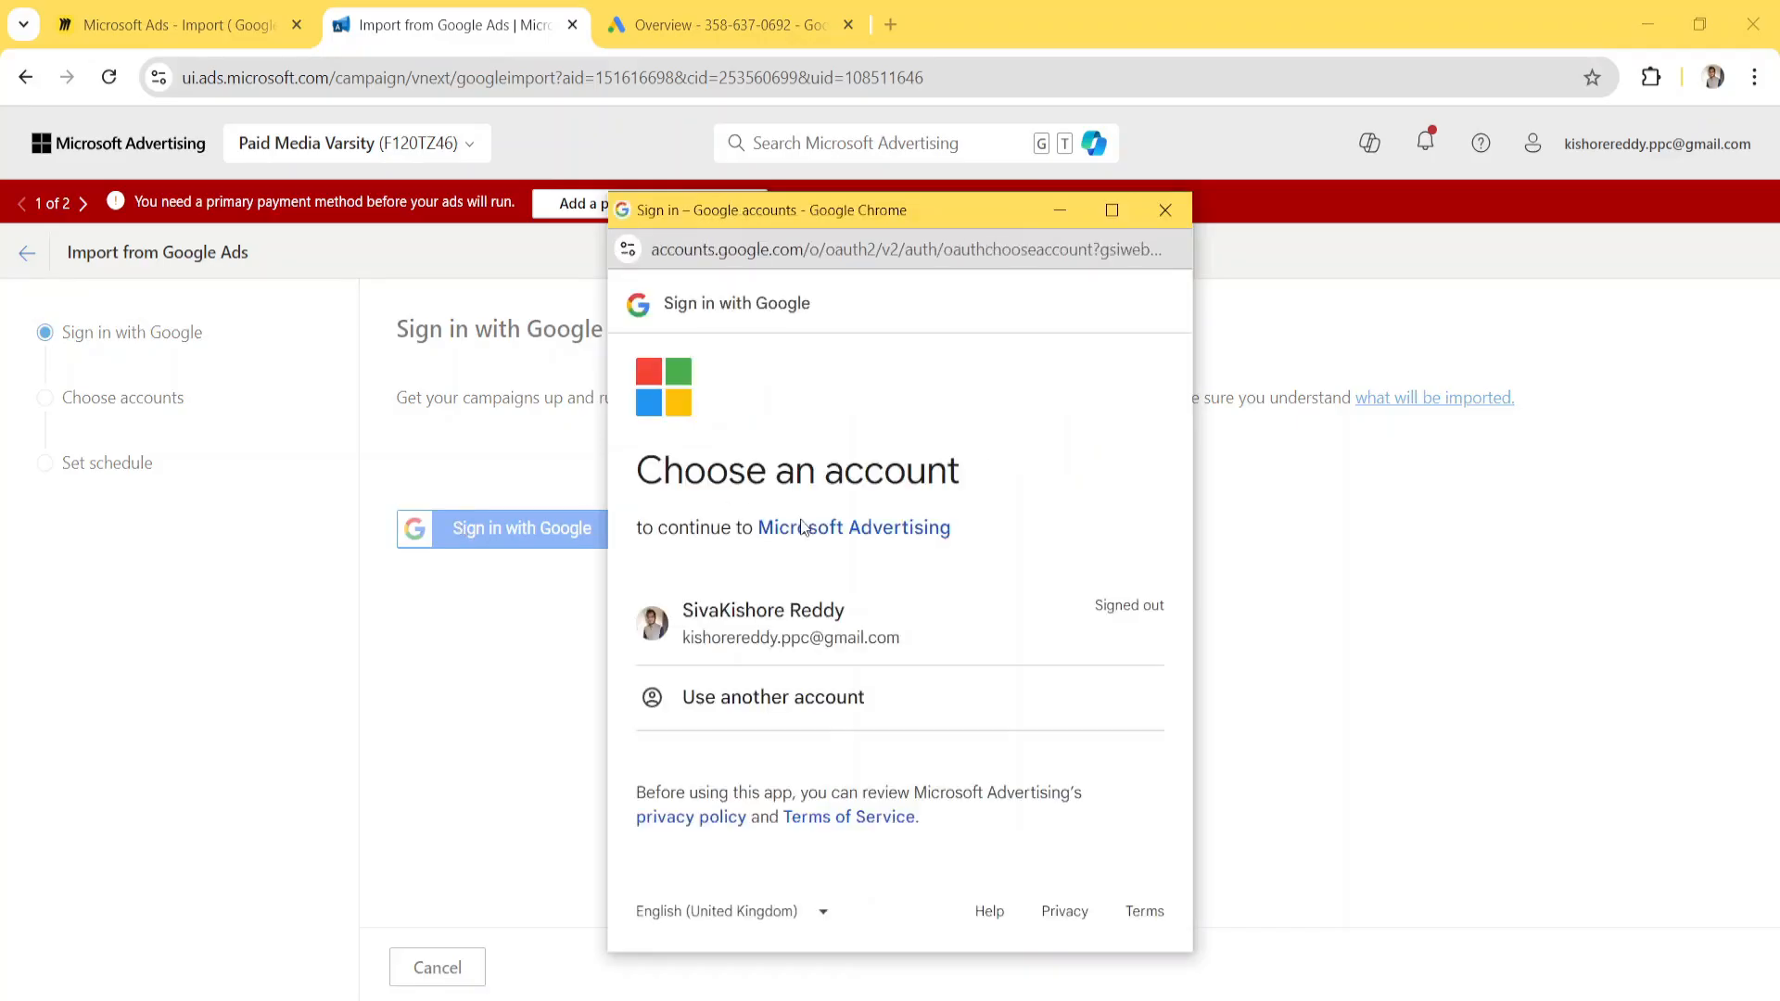
{"action": "left_click", "coordinate": [951, 612]}
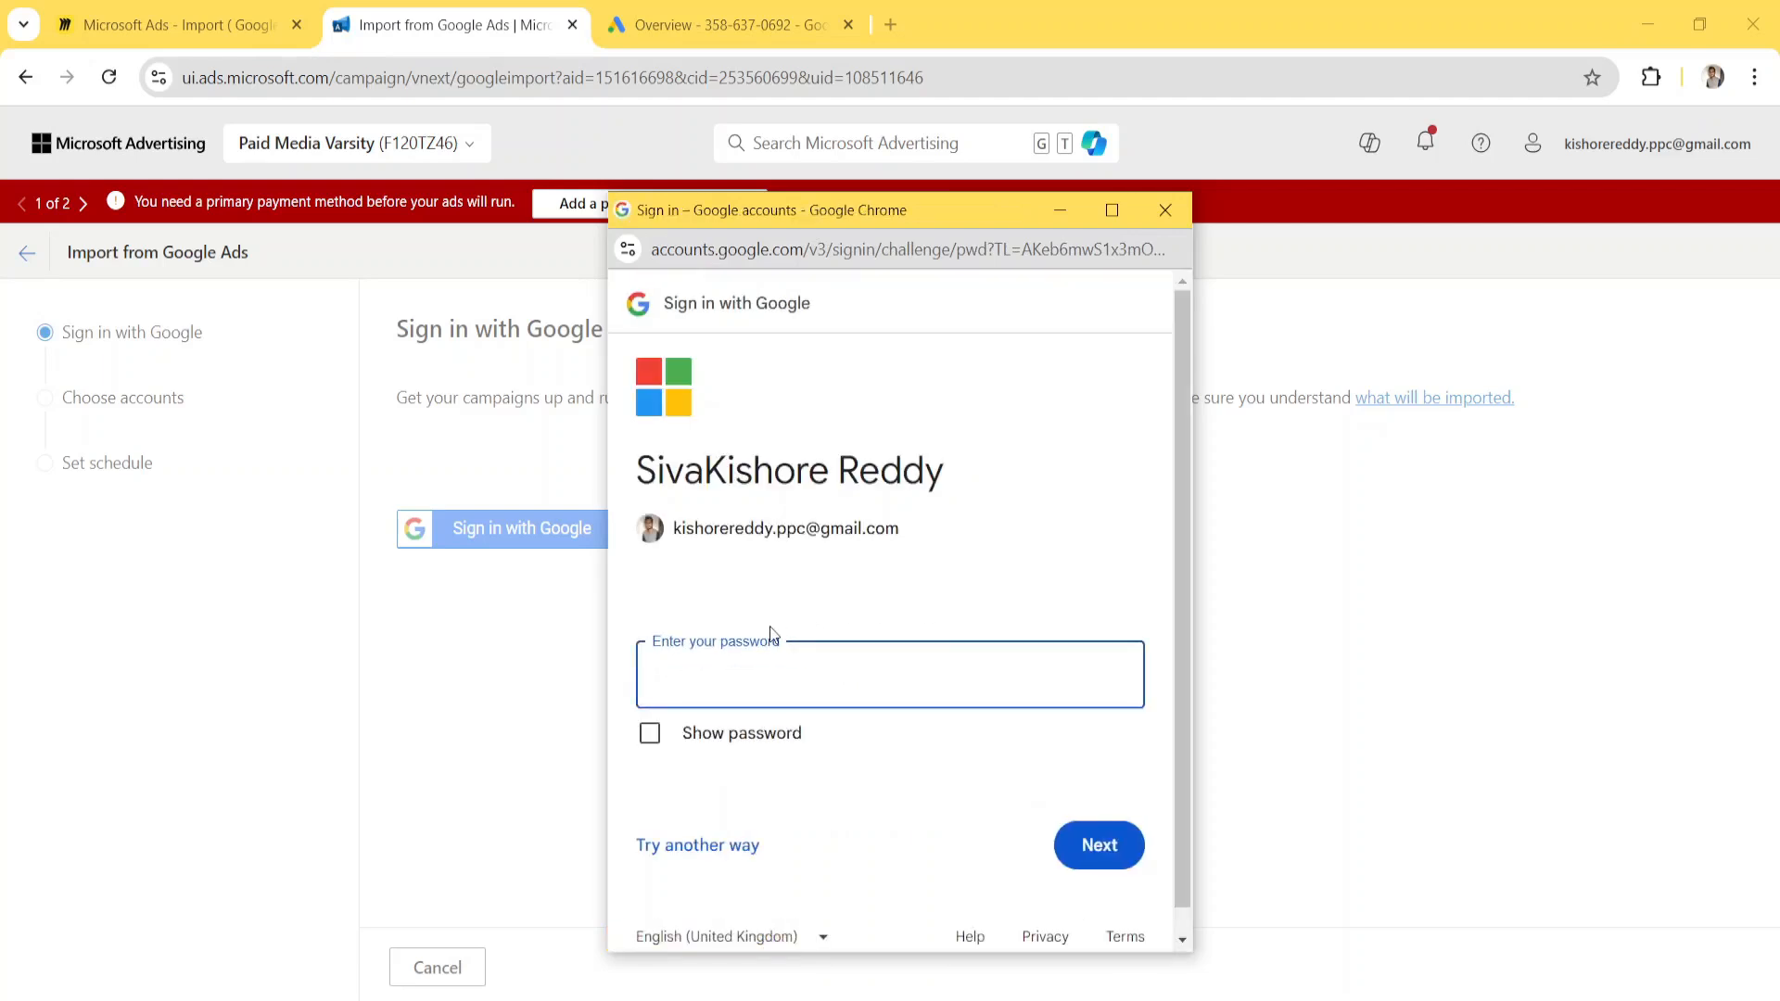
{"action": "type", "text": "•••••"}
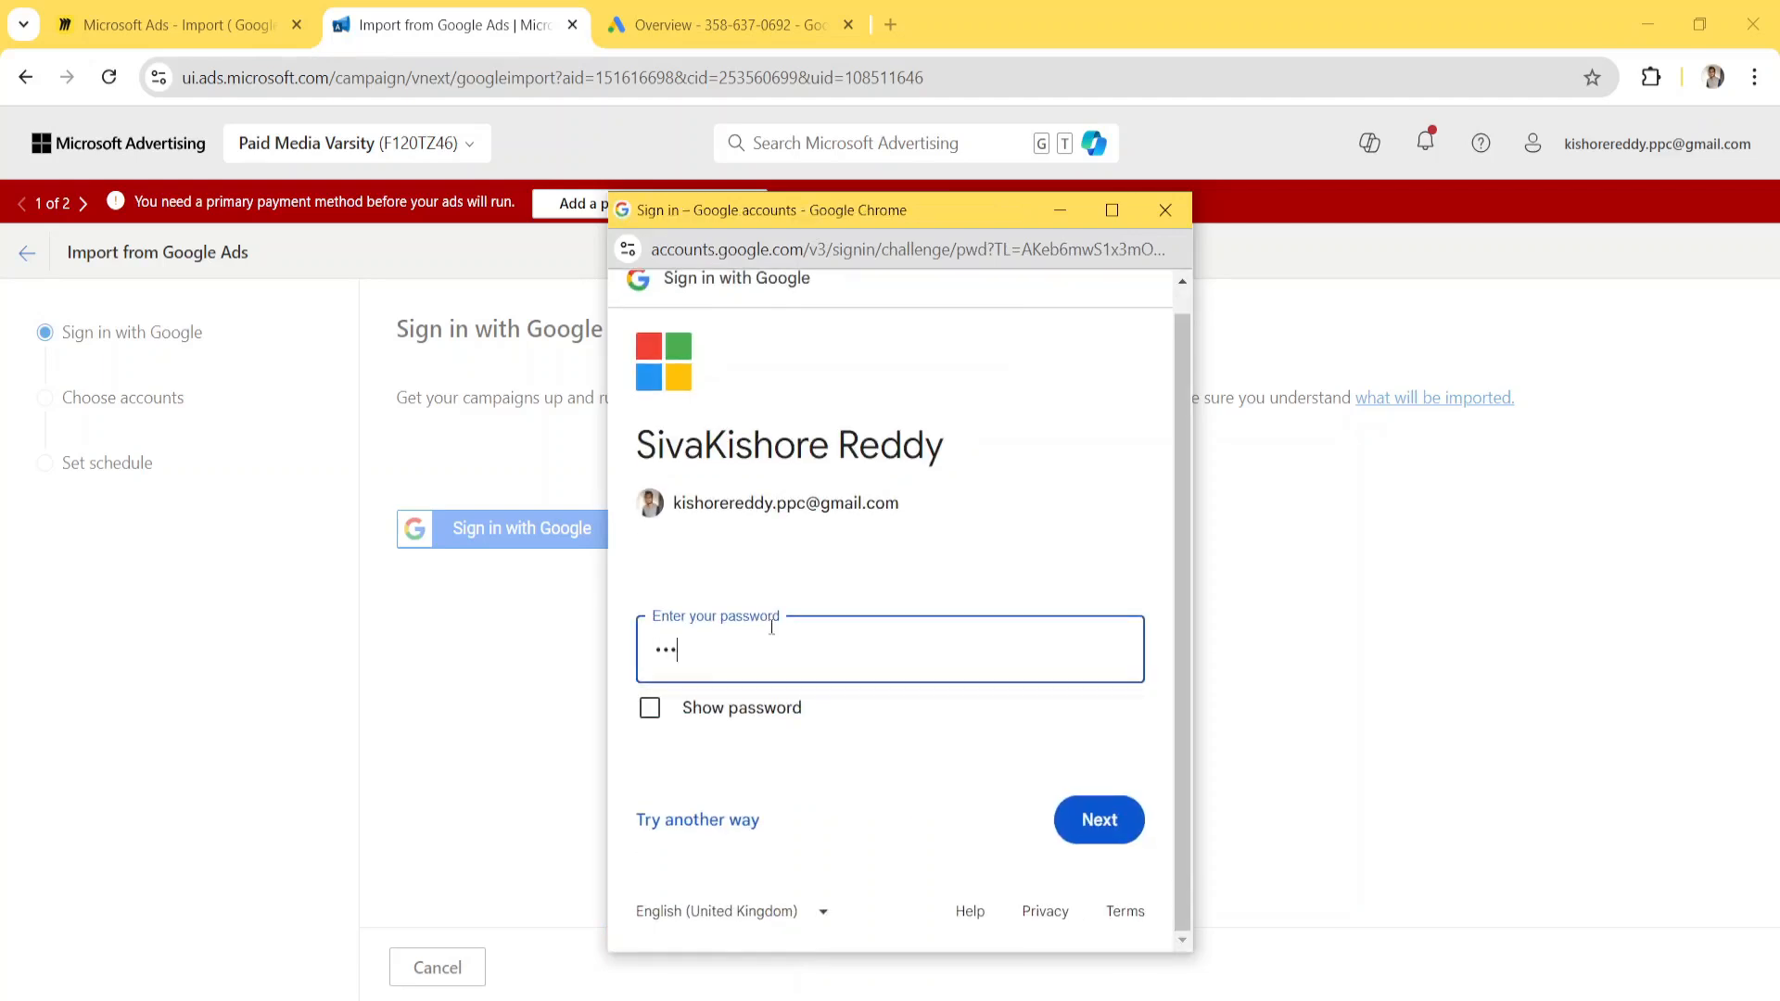
{"action": "type", "text": "••••"}
{"action": "left_click", "coordinate": [1068, 821]}
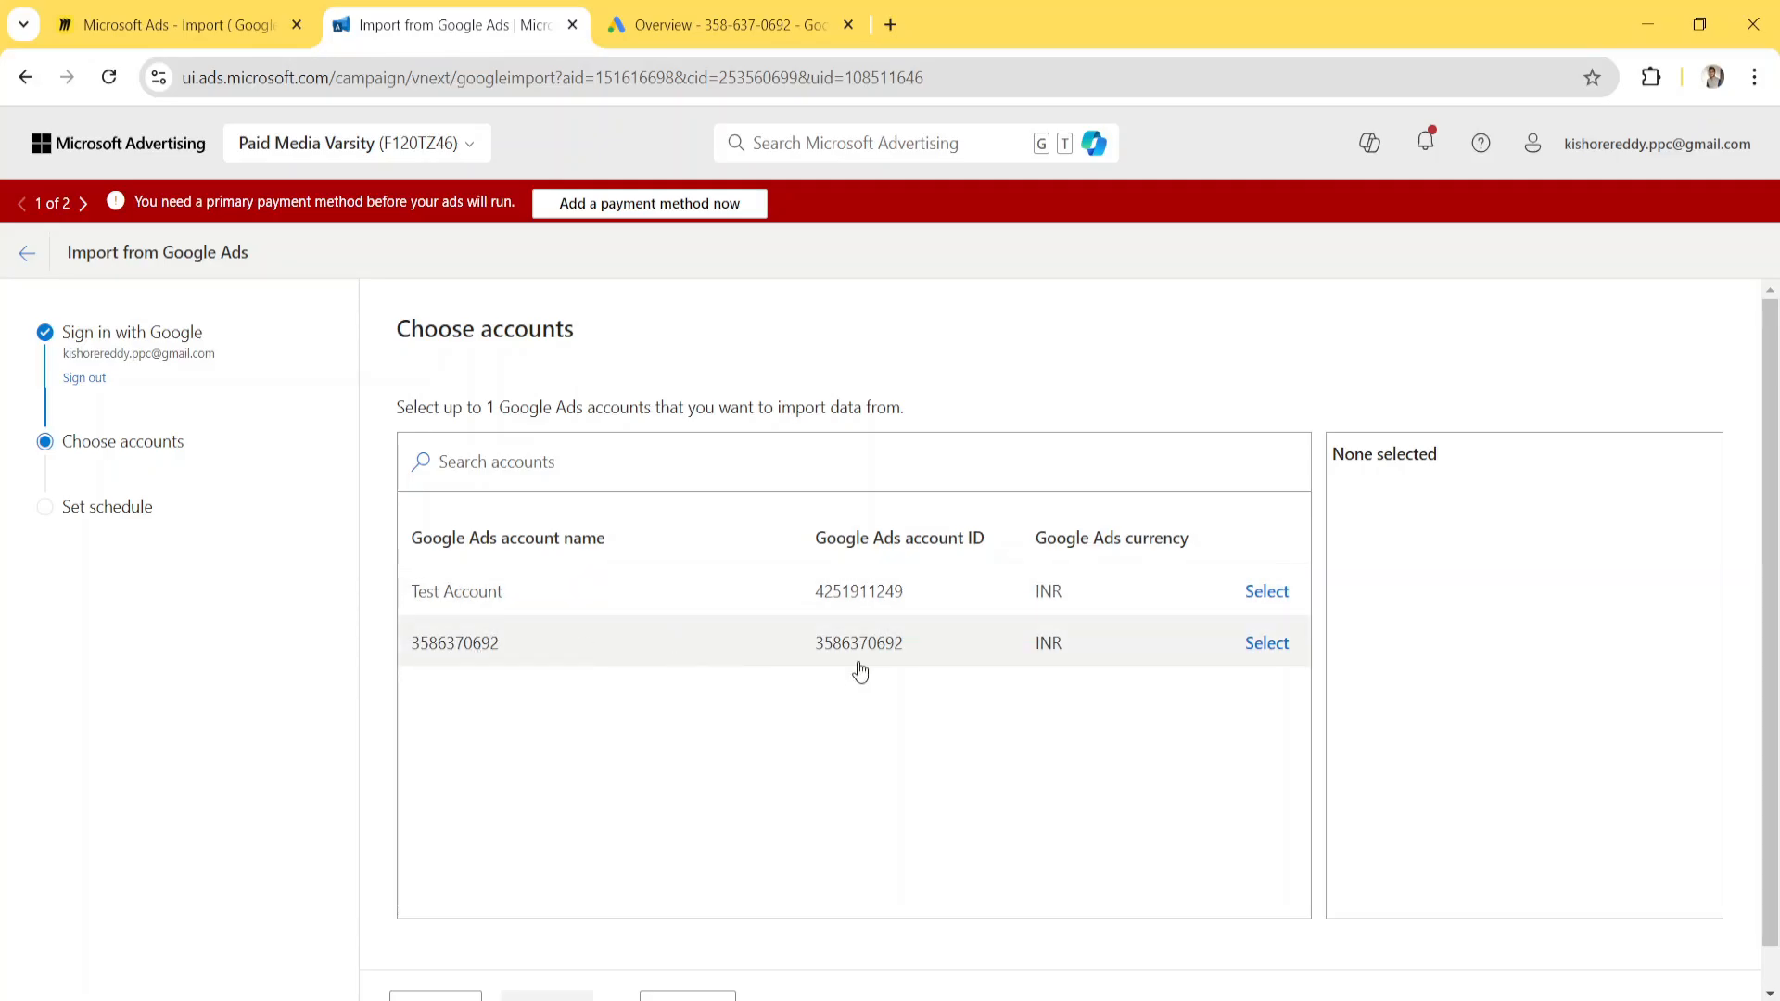
Choose the Google Ads account listed below Test Account as the import source and continue
{"action": "left_click", "coordinate": [1274, 649]}
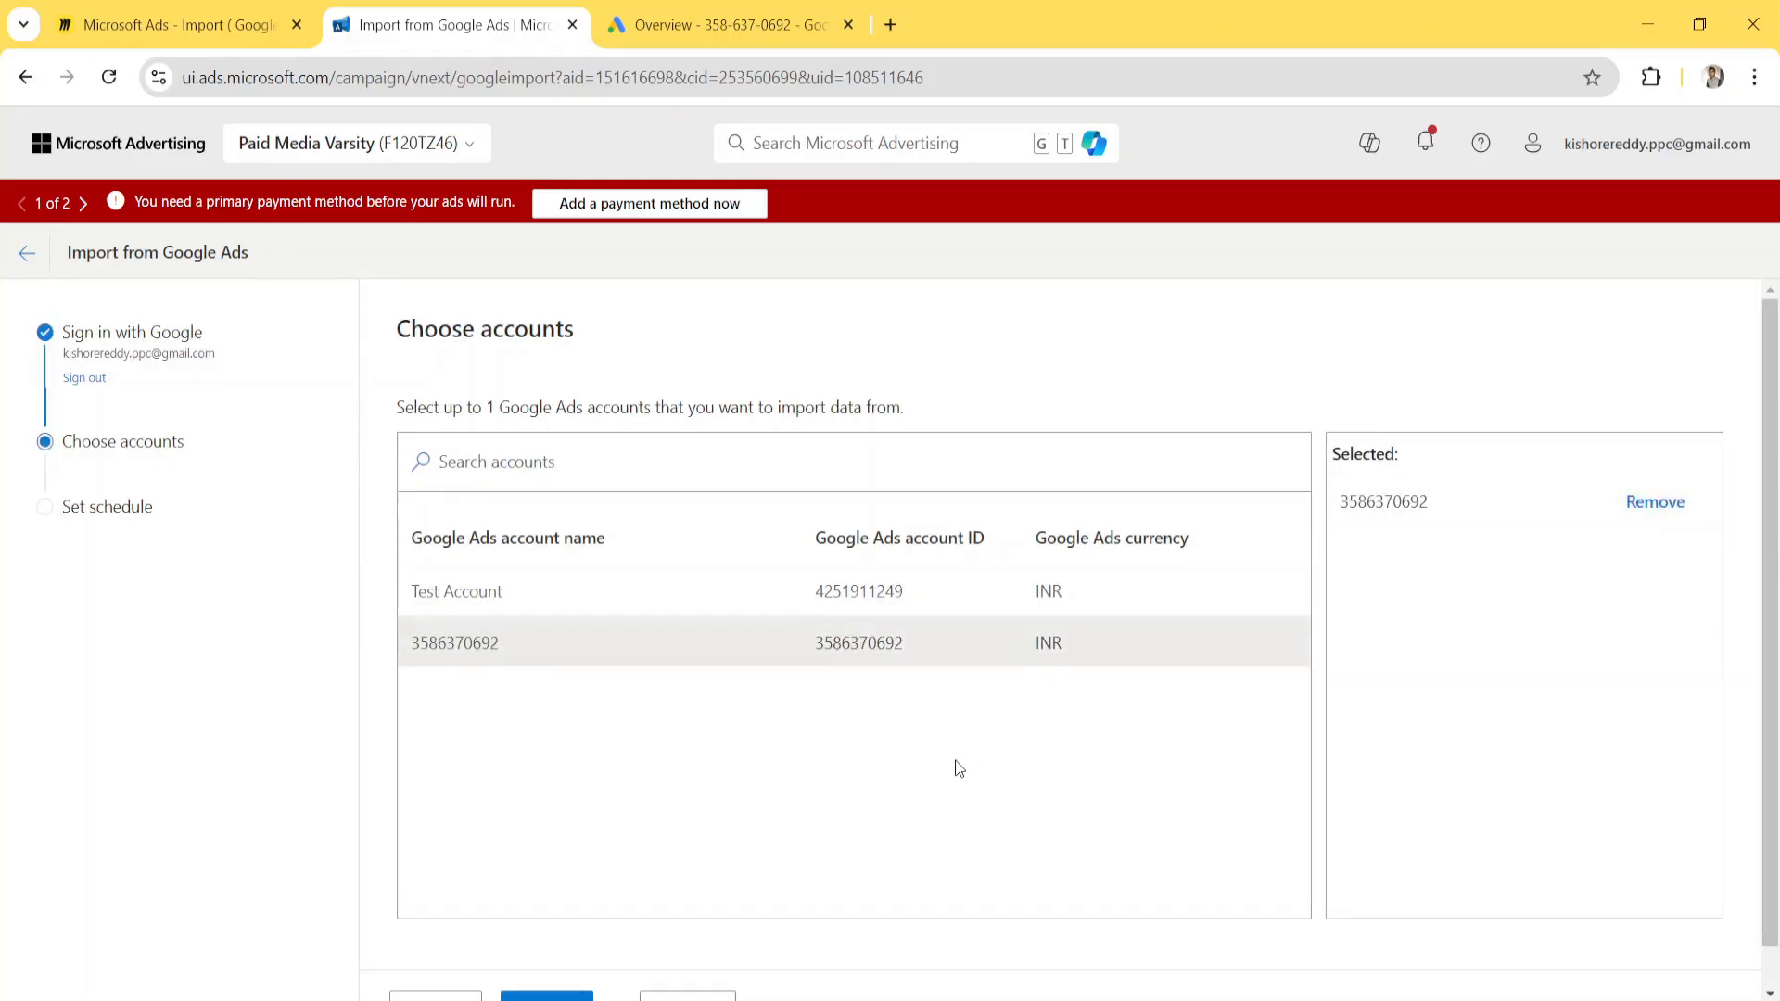
{"action": "scroll", "coordinate": [960, 769], "scroll_direction": "down", "scroll_amount": 1}
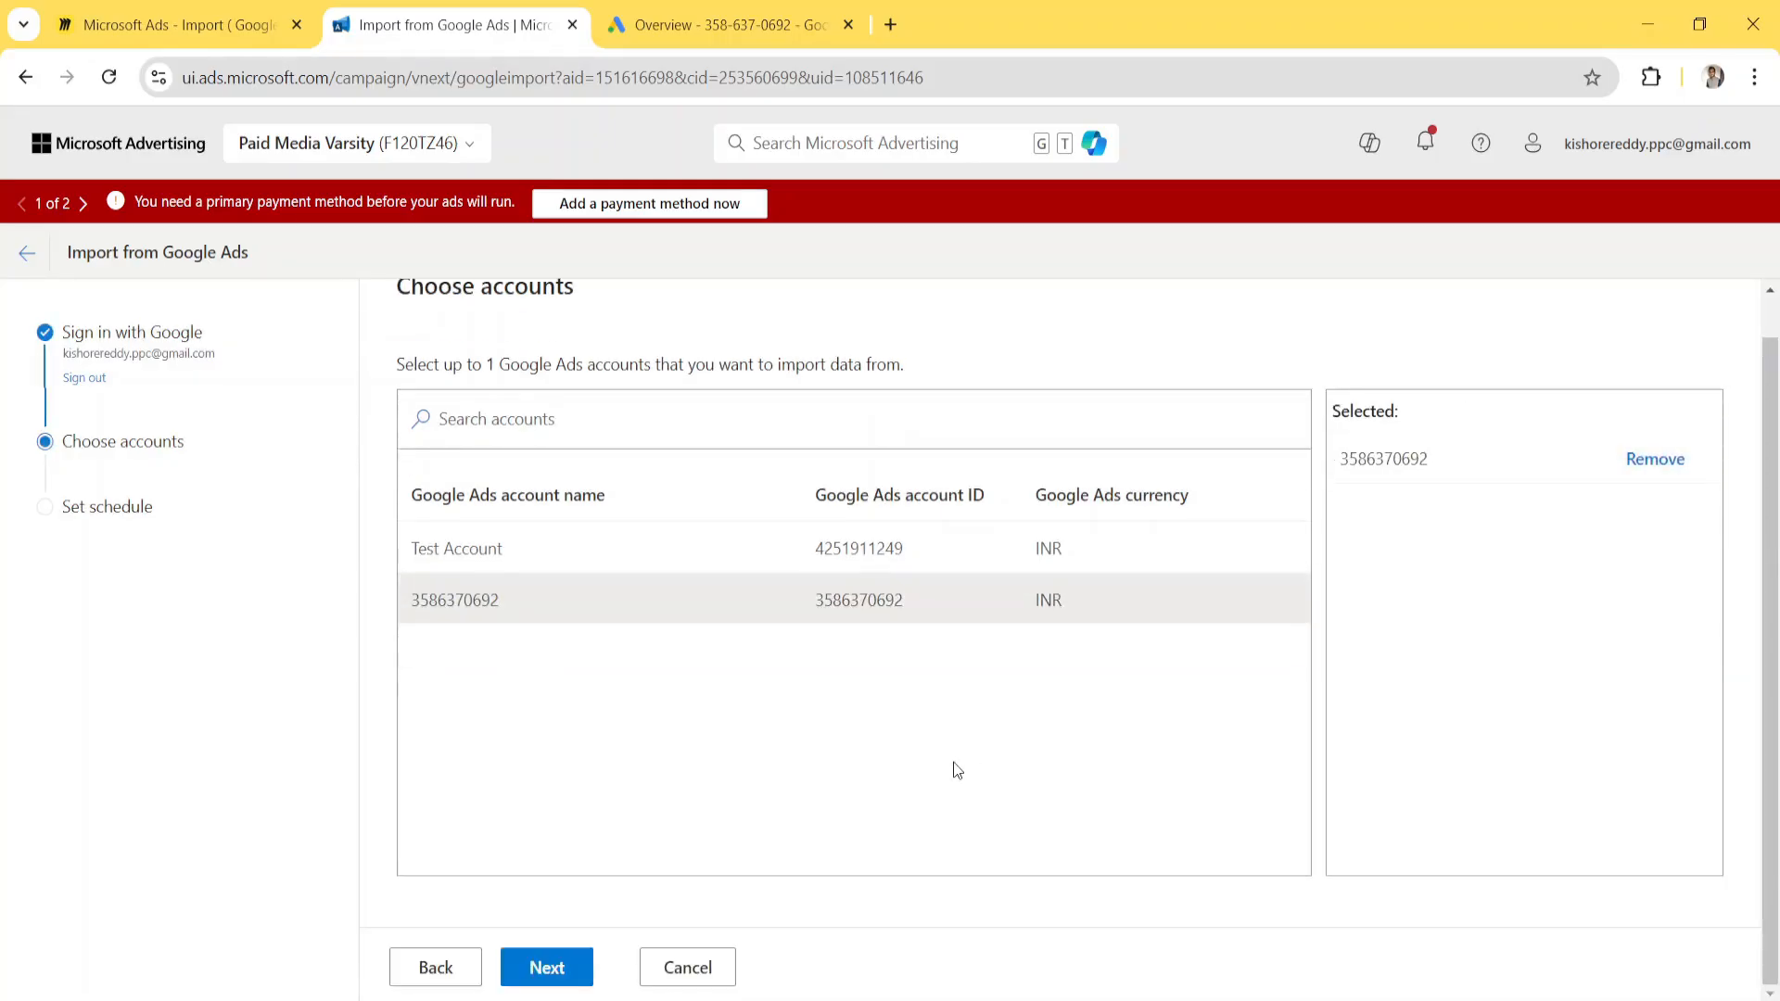
{"action": "left_click", "coordinate": [548, 969]}
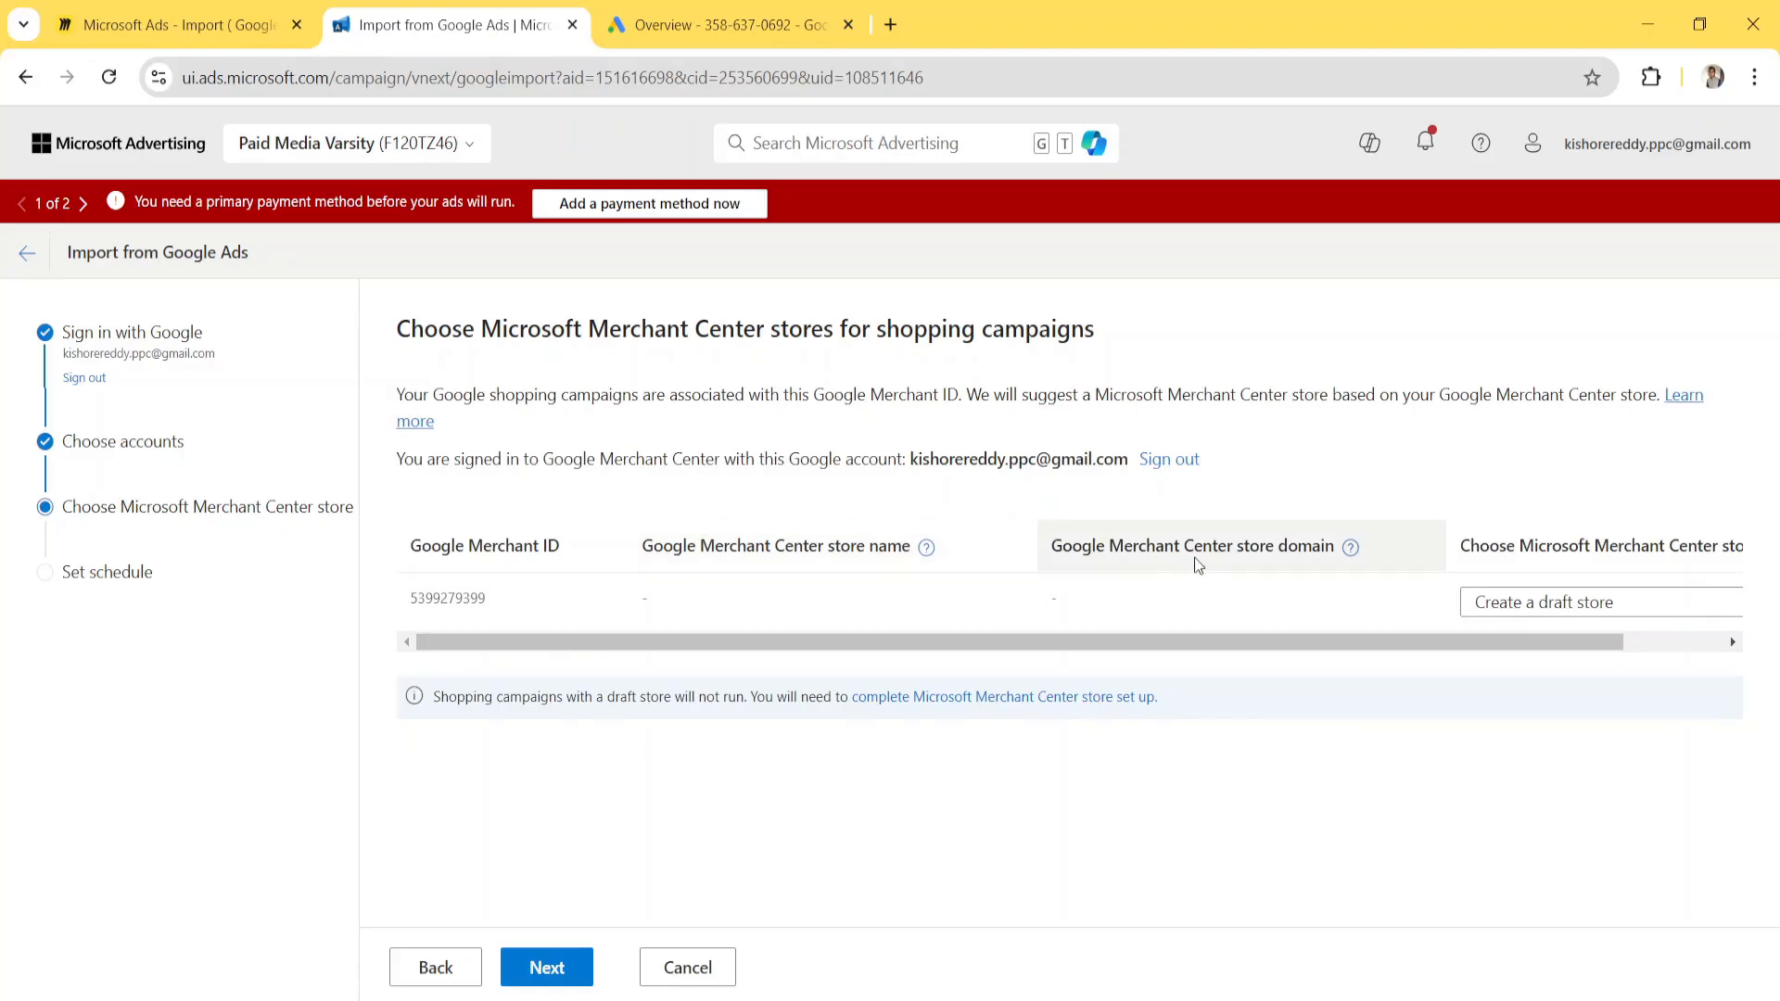
Set the shopping campaigns to create a draft Microsoft Merchant Center store for later setup, and continue to the schedule
{"action": "scroll", "coordinate": [1304, 649], "scroll_direction": "right", "scroll_amount": 2}
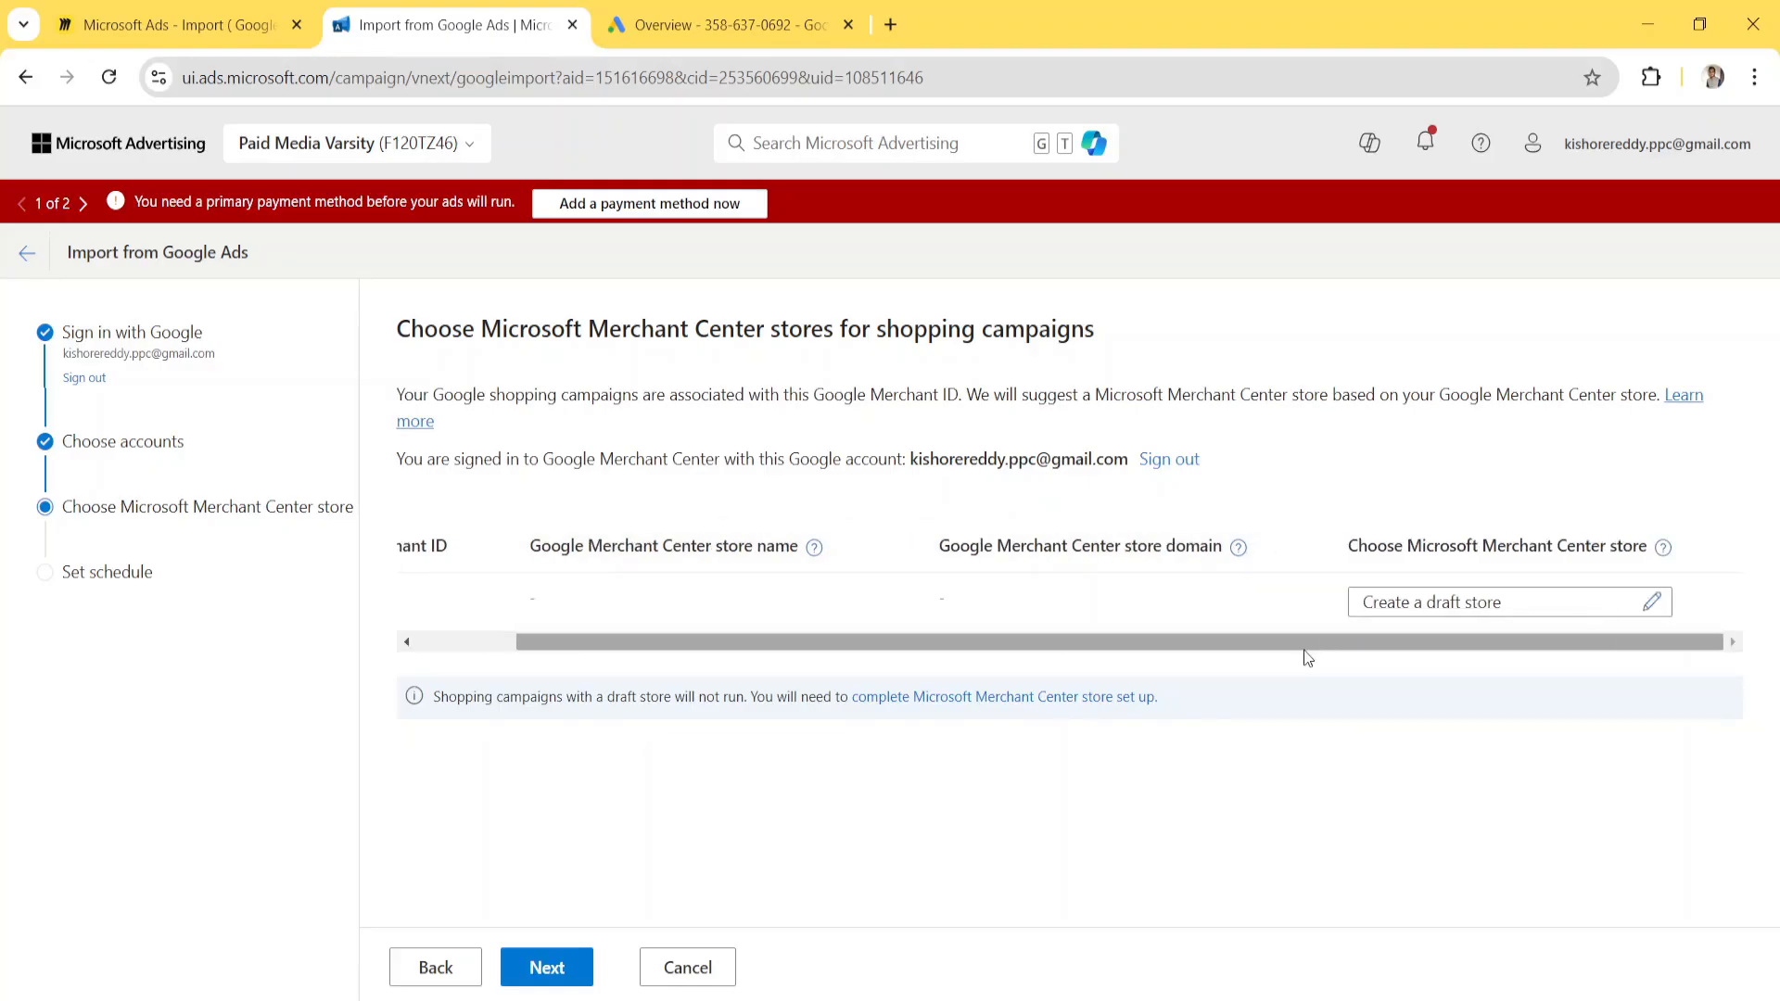
{"action": "left_click", "coordinate": [1407, 612]}
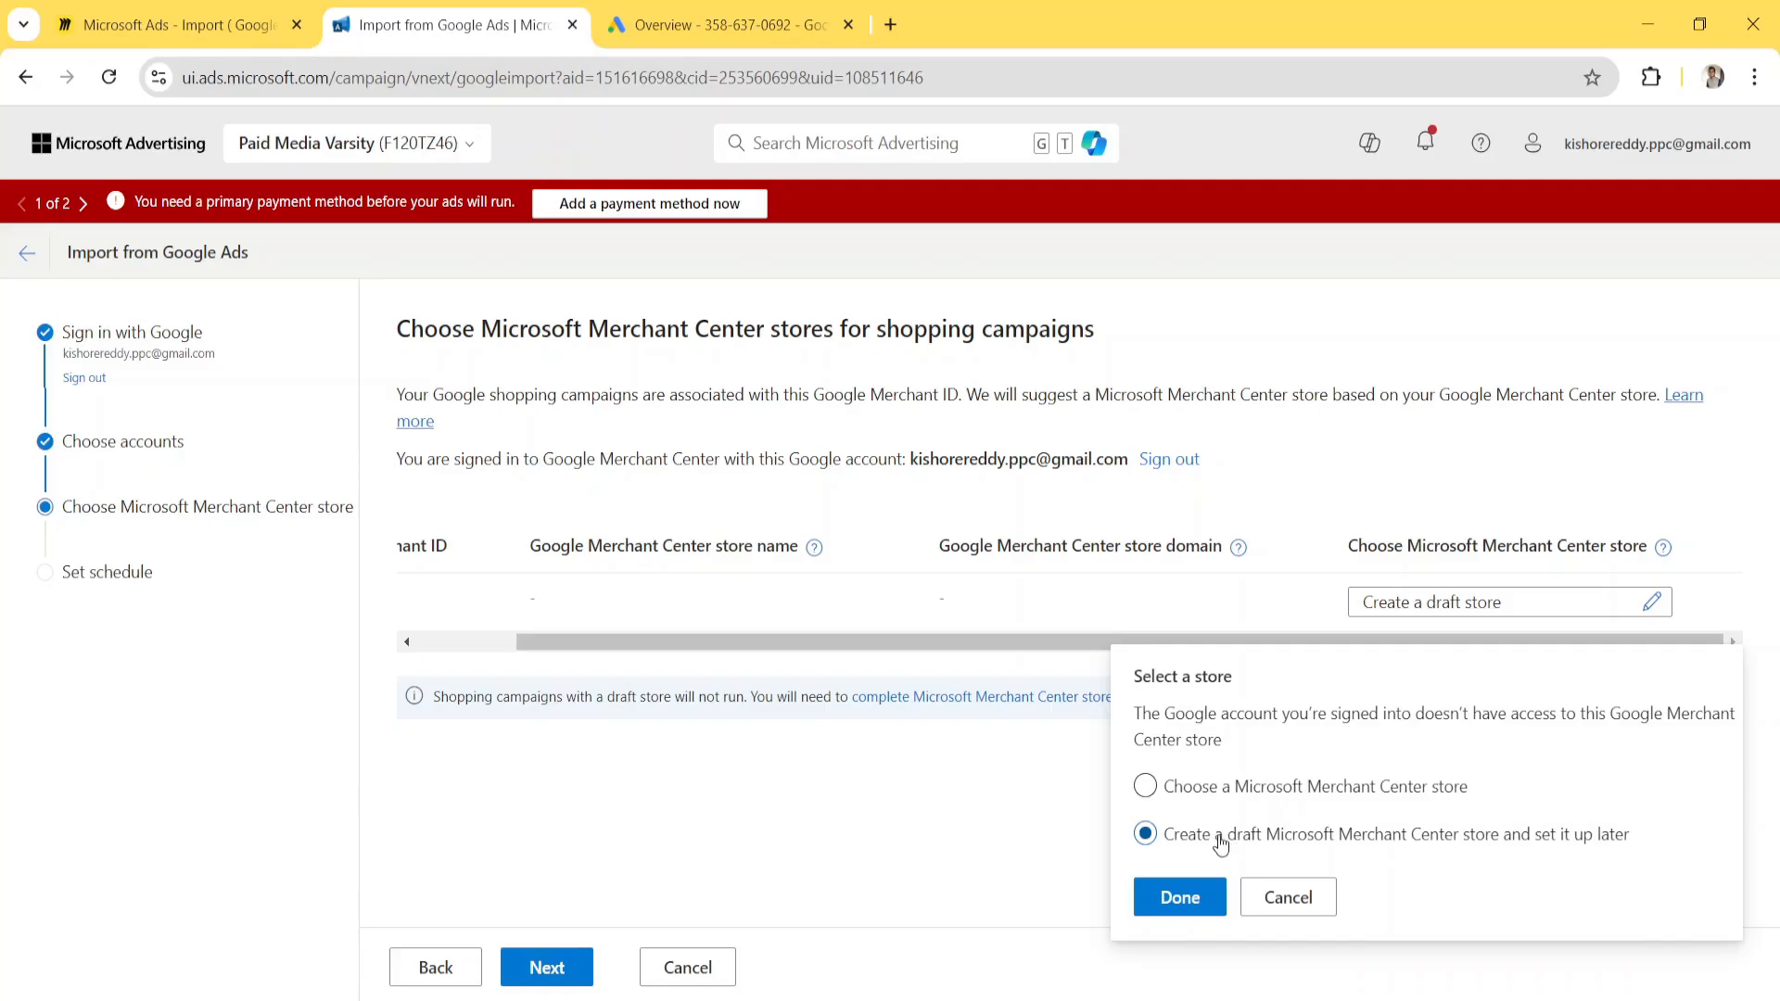
{"action": "left_click", "coordinate": [1186, 900]}
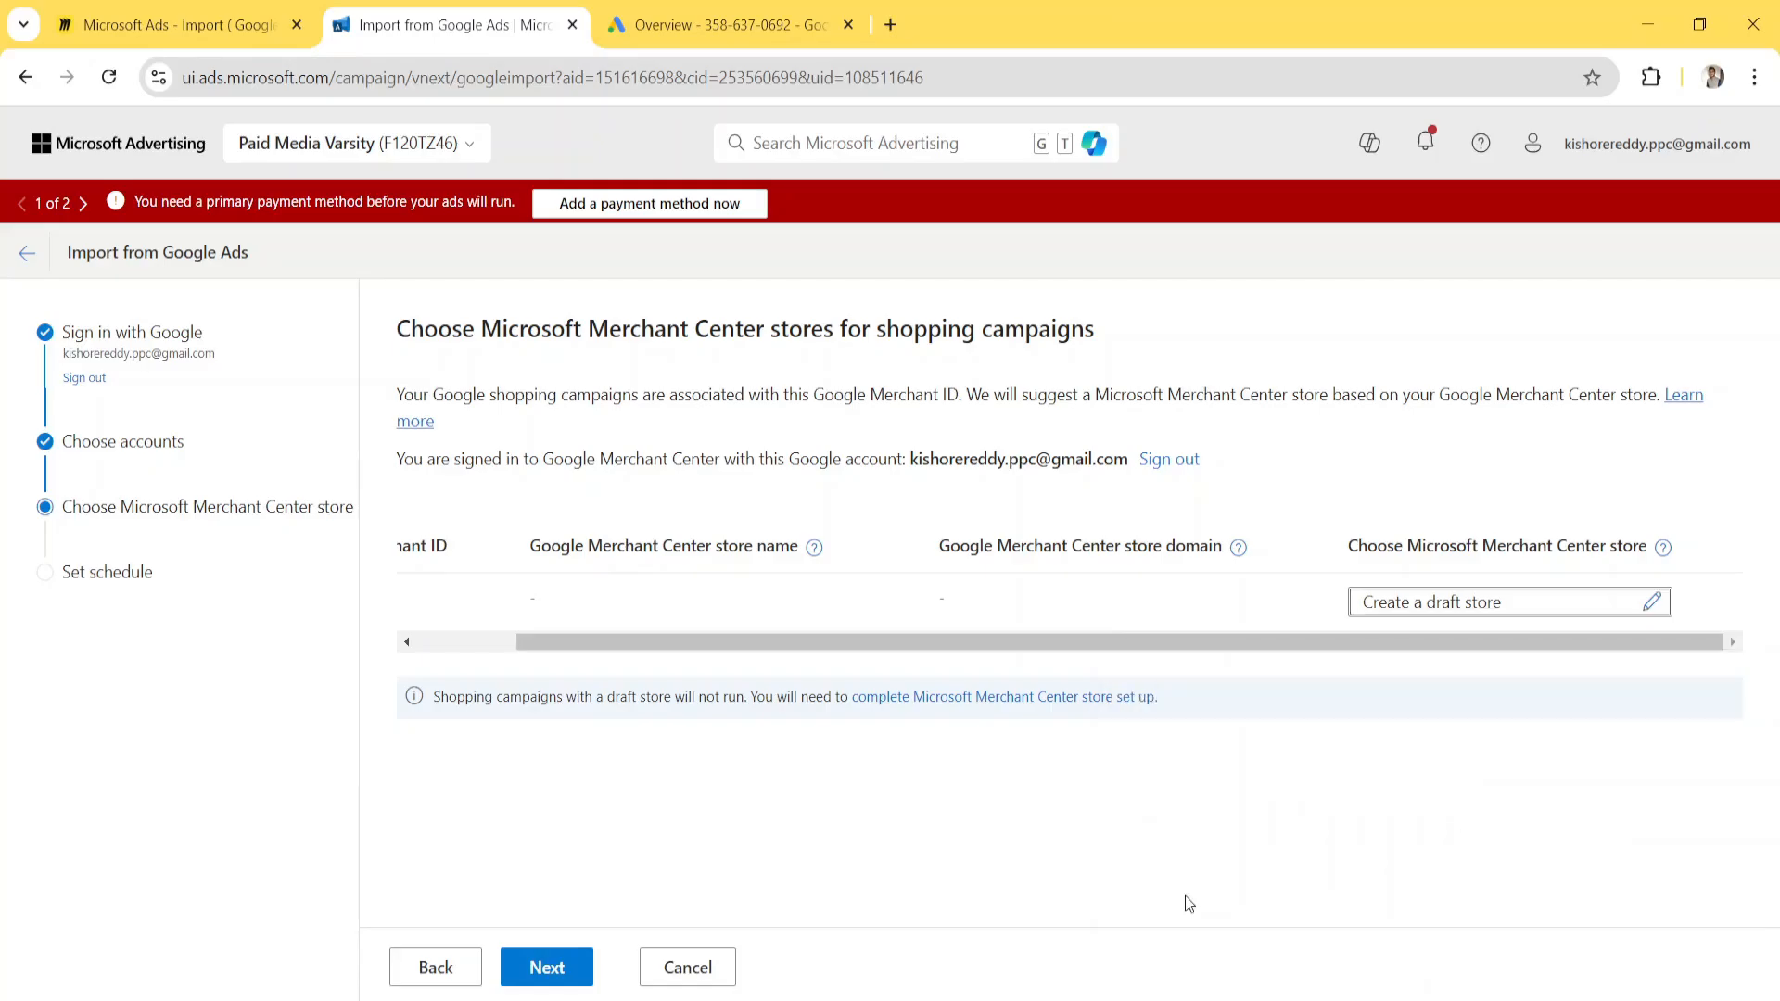
{"action": "left_click", "coordinate": [542, 969]}
Name the import "Google Ads import 08-22-2024"
{"action": "left_click", "coordinate": [515, 492]}
{"action": "key", "text": "ctrl+a"}
{"action": "key", "text": "BackSpace"}
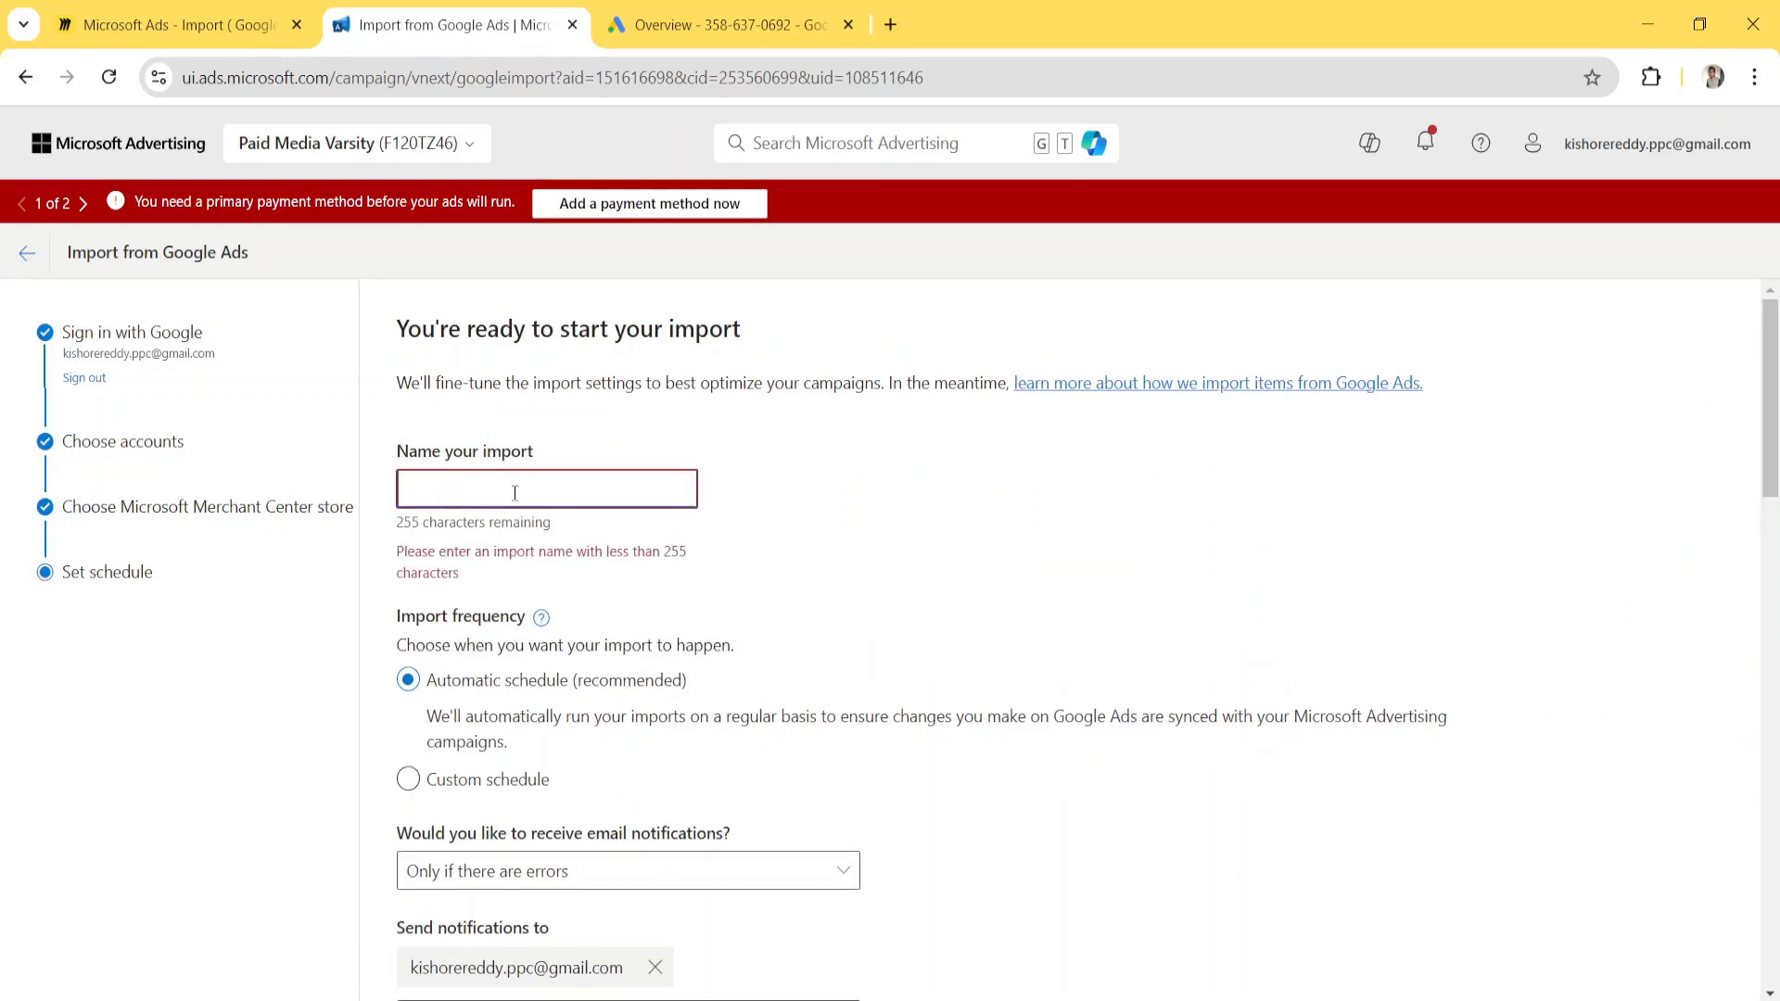
{"action": "type", "text": "Google"}
{"action": "key", "text": "BackSpace"}
{"action": "type", "text": "e Ads import"}
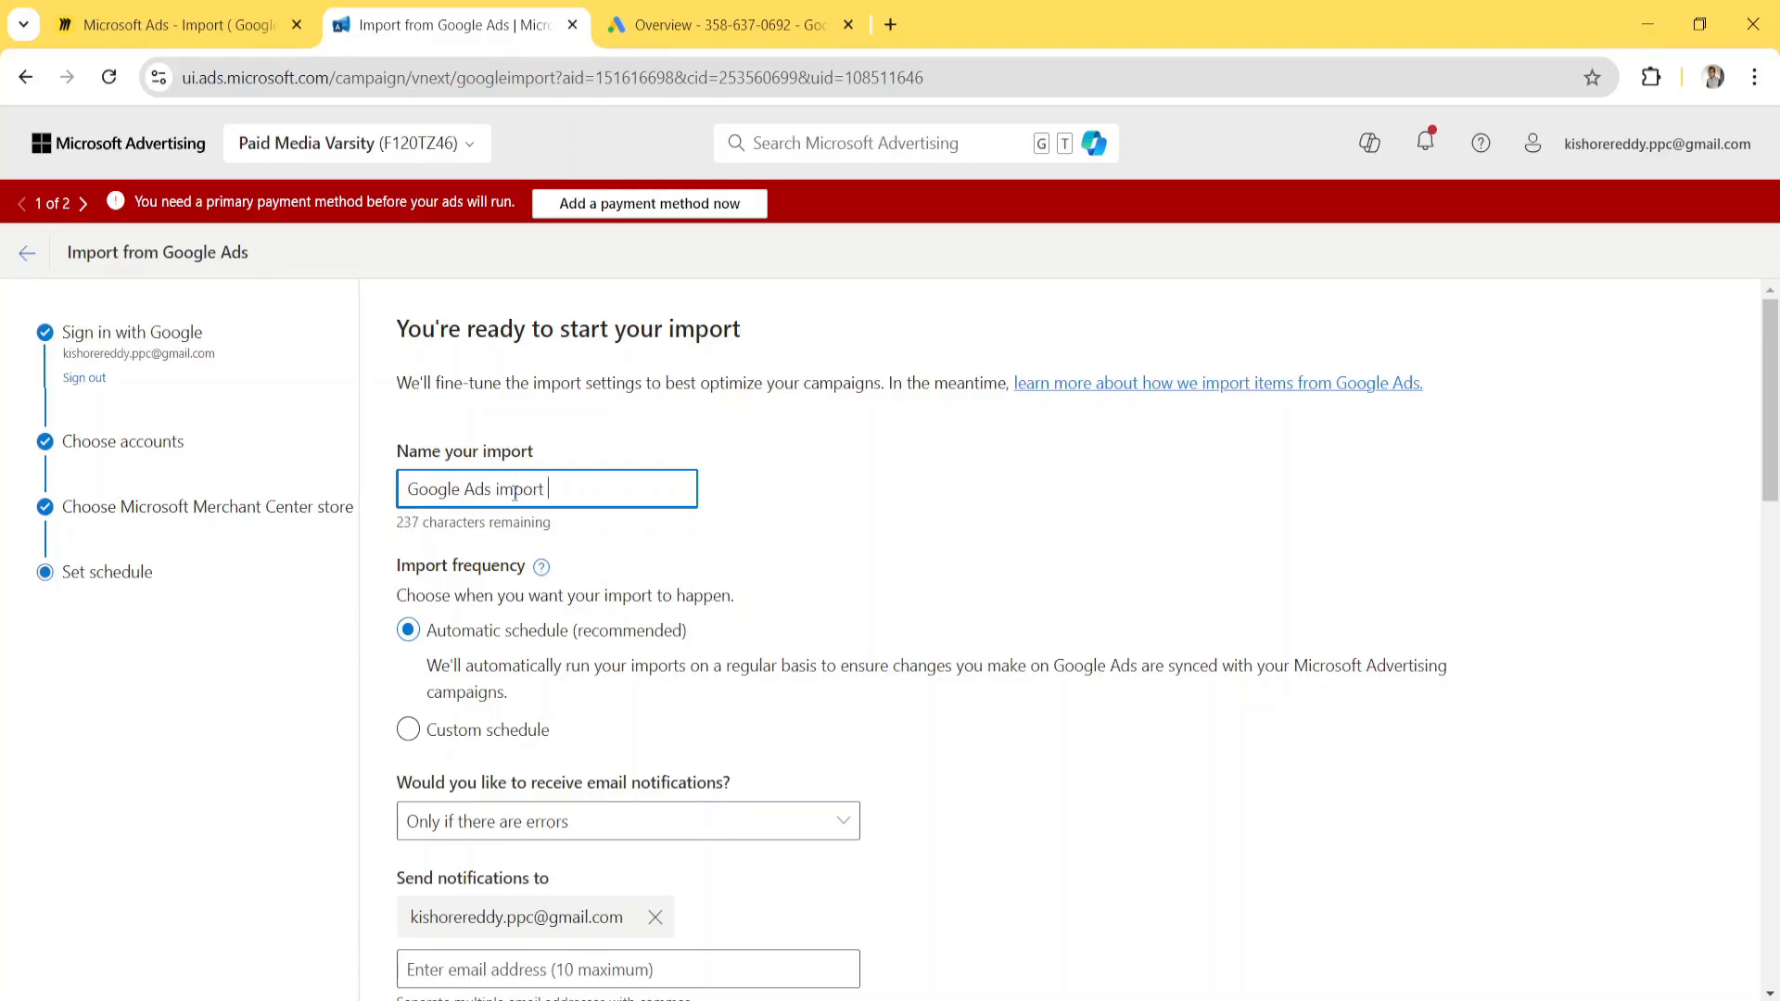
{"action": "type", "text": " 08"}
{"action": "type", "text": "="}
{"action": "type", "text": "-"}
{"action": "type", "text": "22"}
{"action": "type", "text": "-2024"}
Set the import frequency to a custom schedule that runs Once now
{"action": "scroll", "coordinate": [556, 575], "scroll_direction": "down", "scroll_amount": 2}
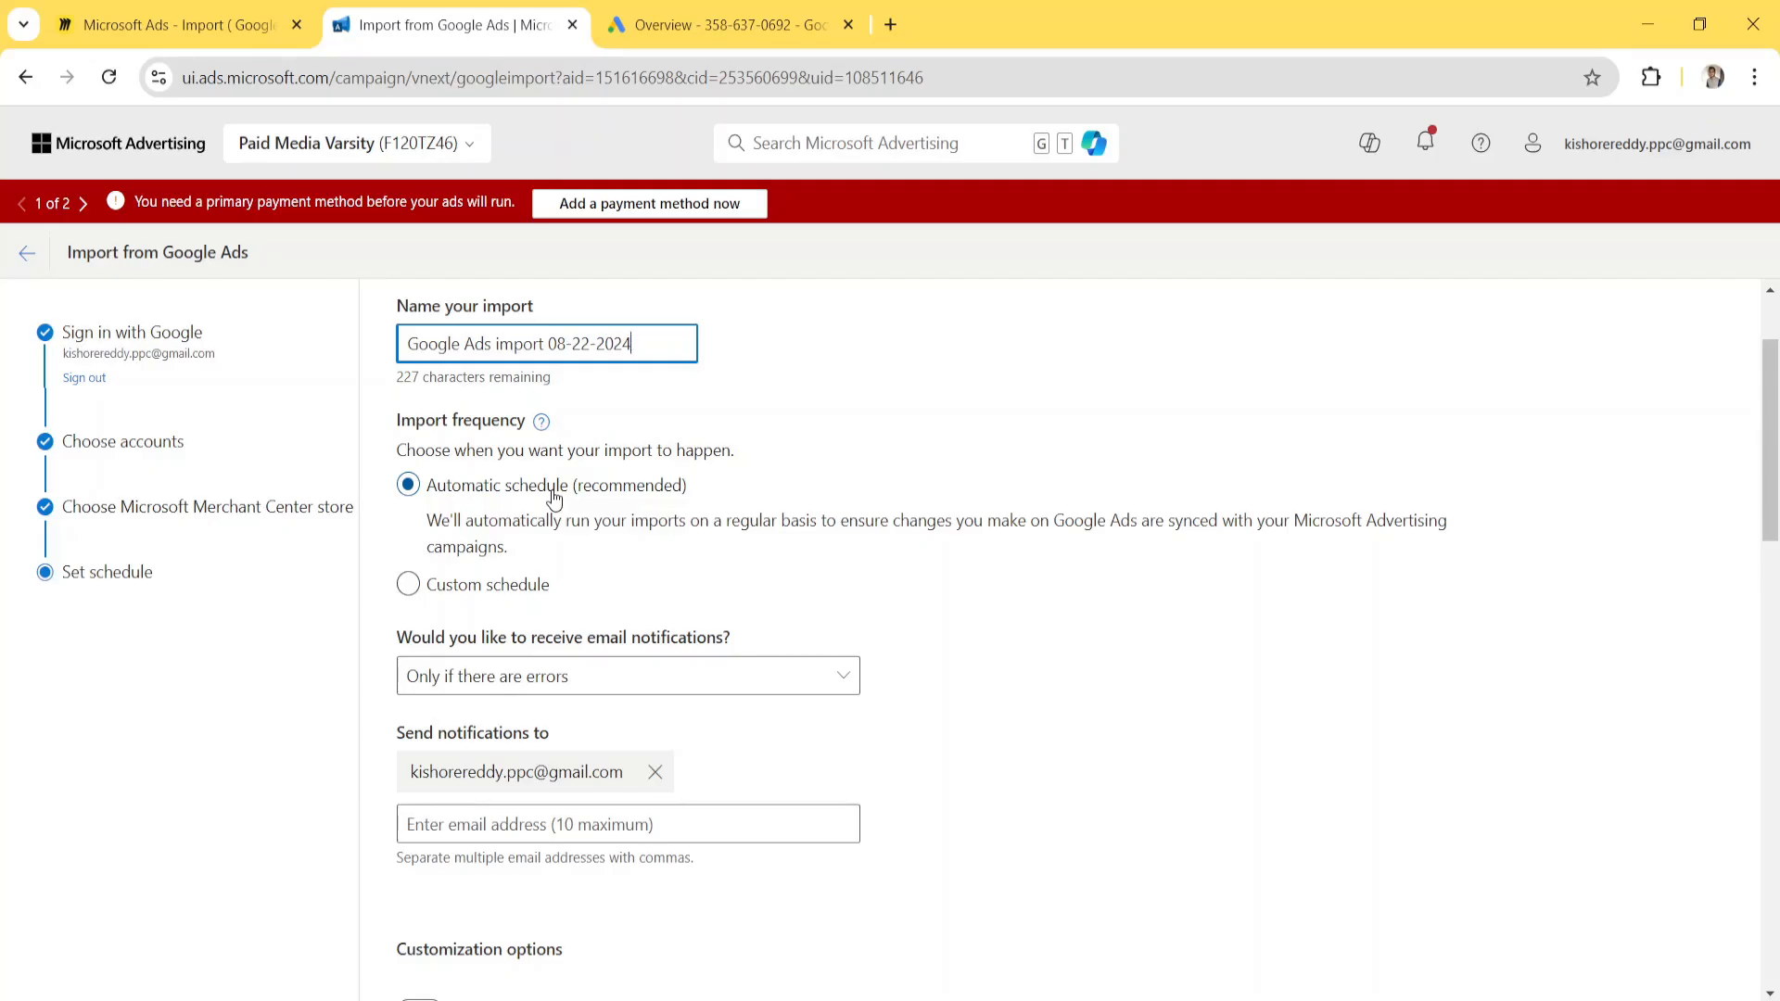
{"action": "left_click", "coordinate": [409, 585]}
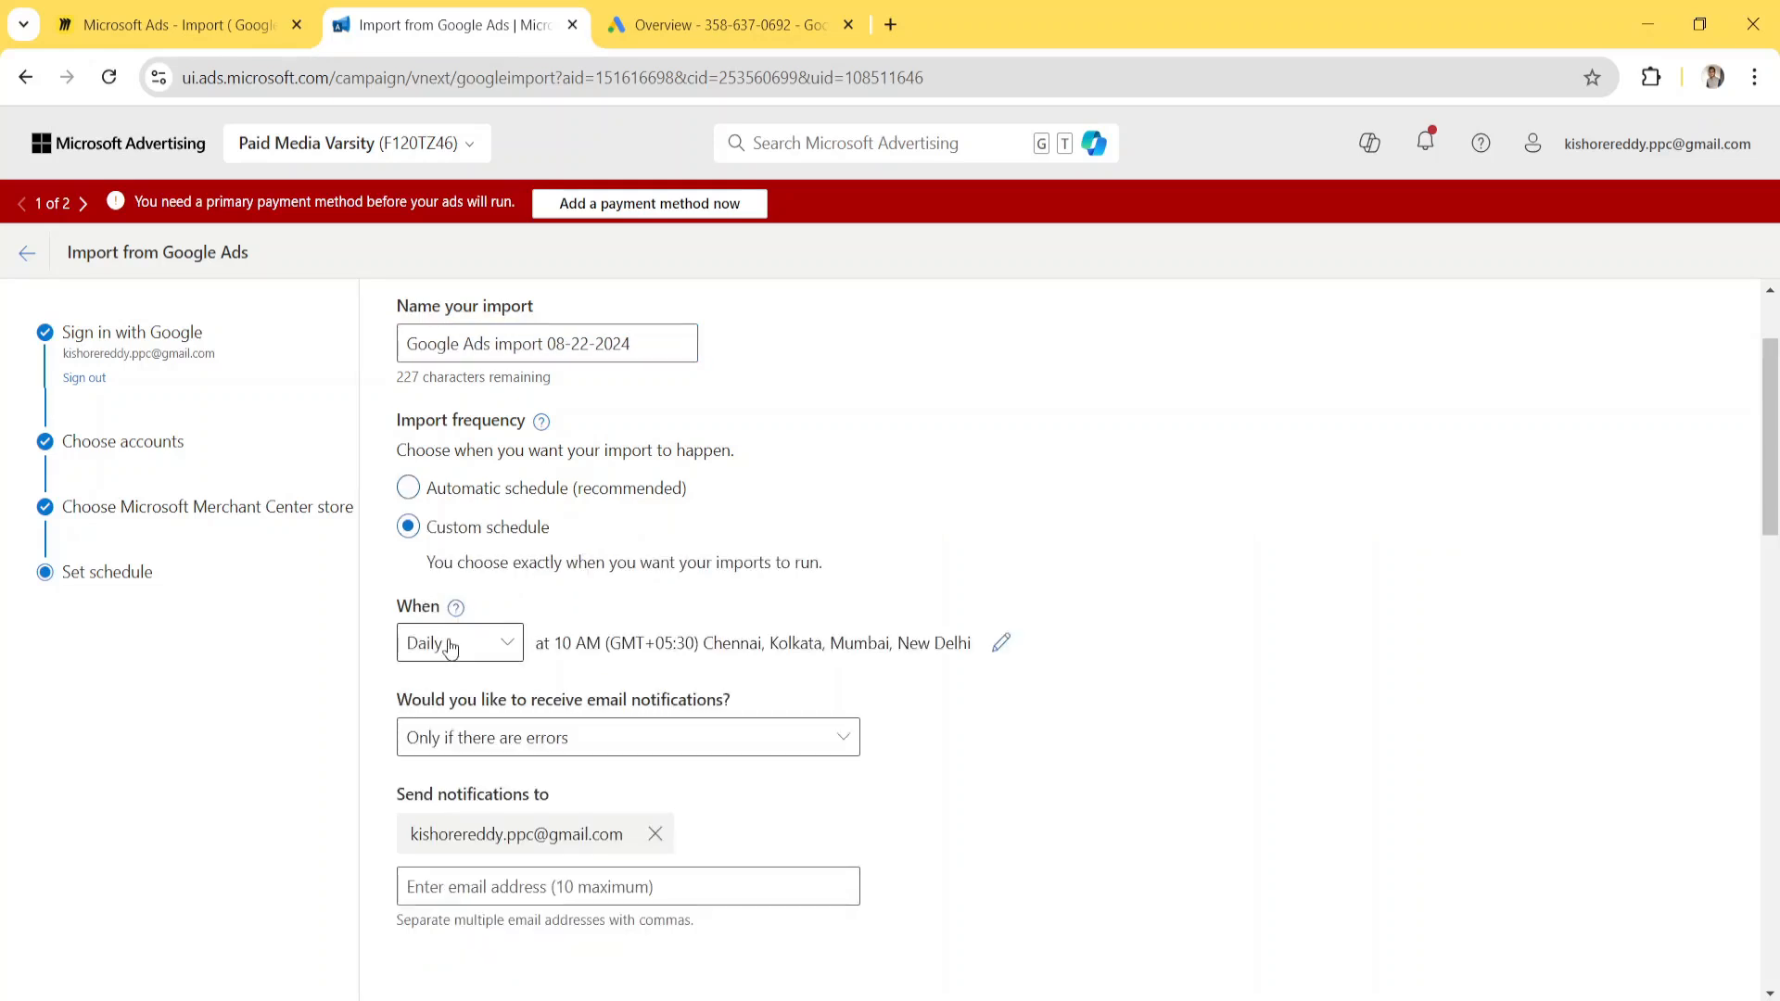
{"action": "left_click", "coordinate": [450, 649]}
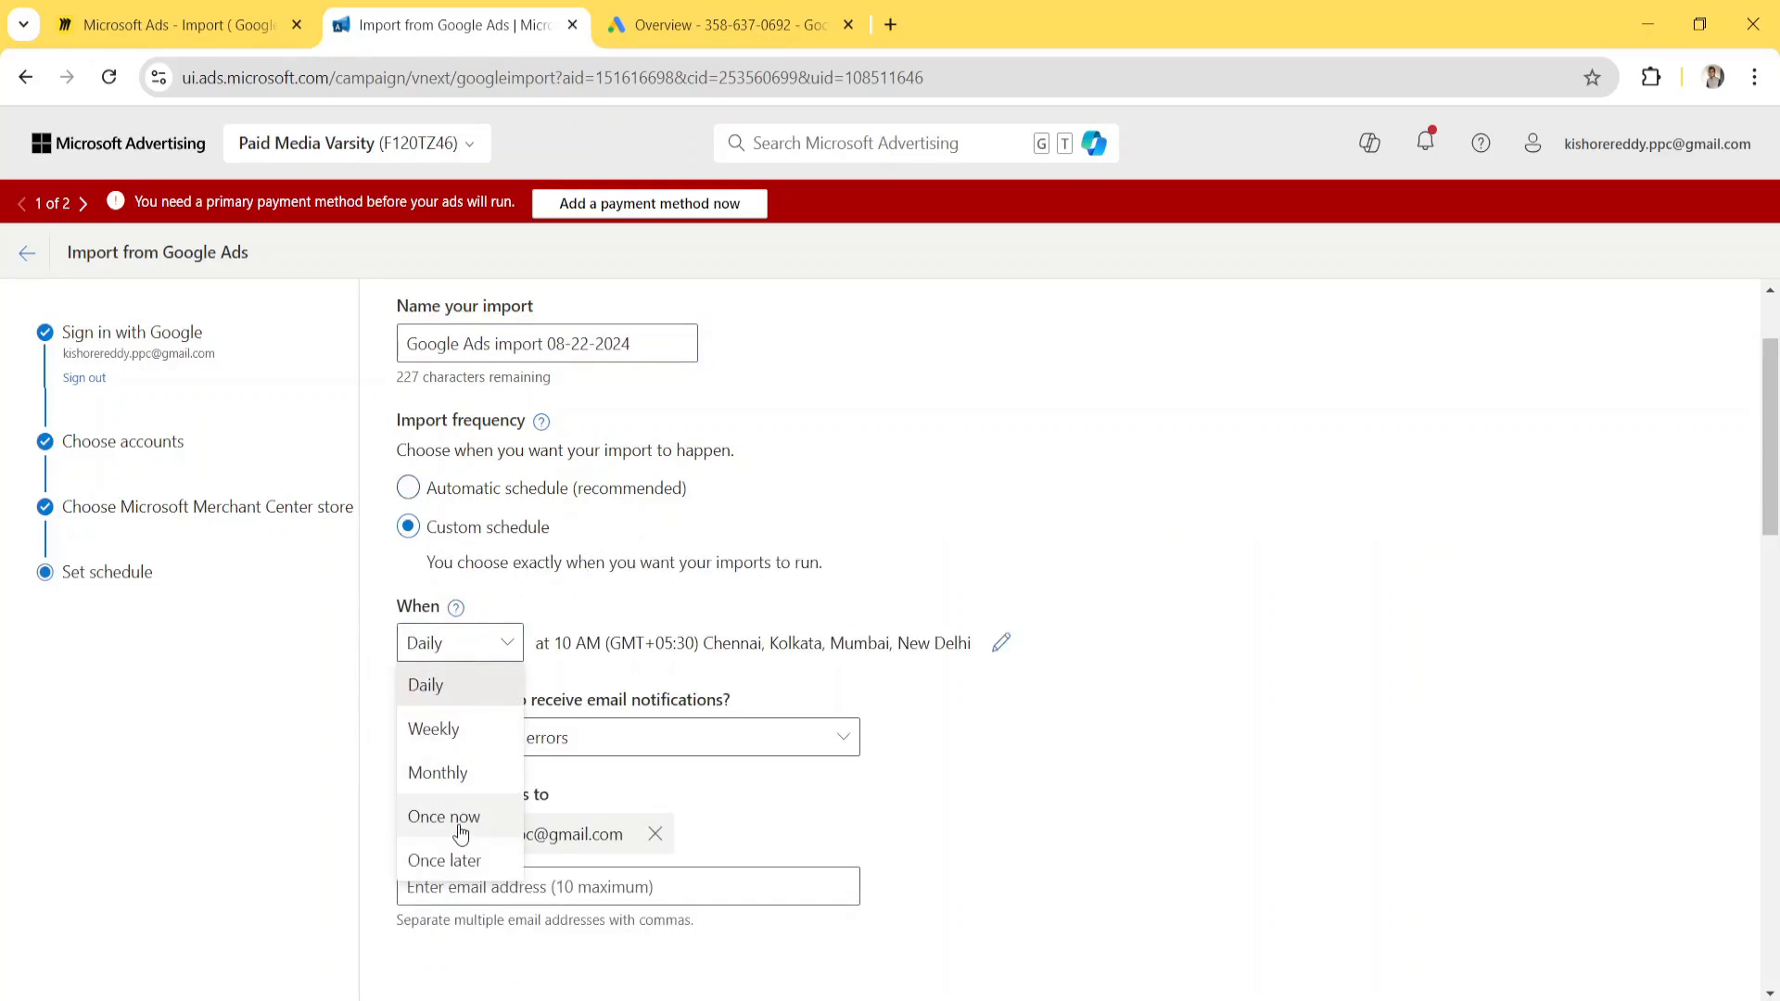
{"action": "left_click", "coordinate": [492, 819]}
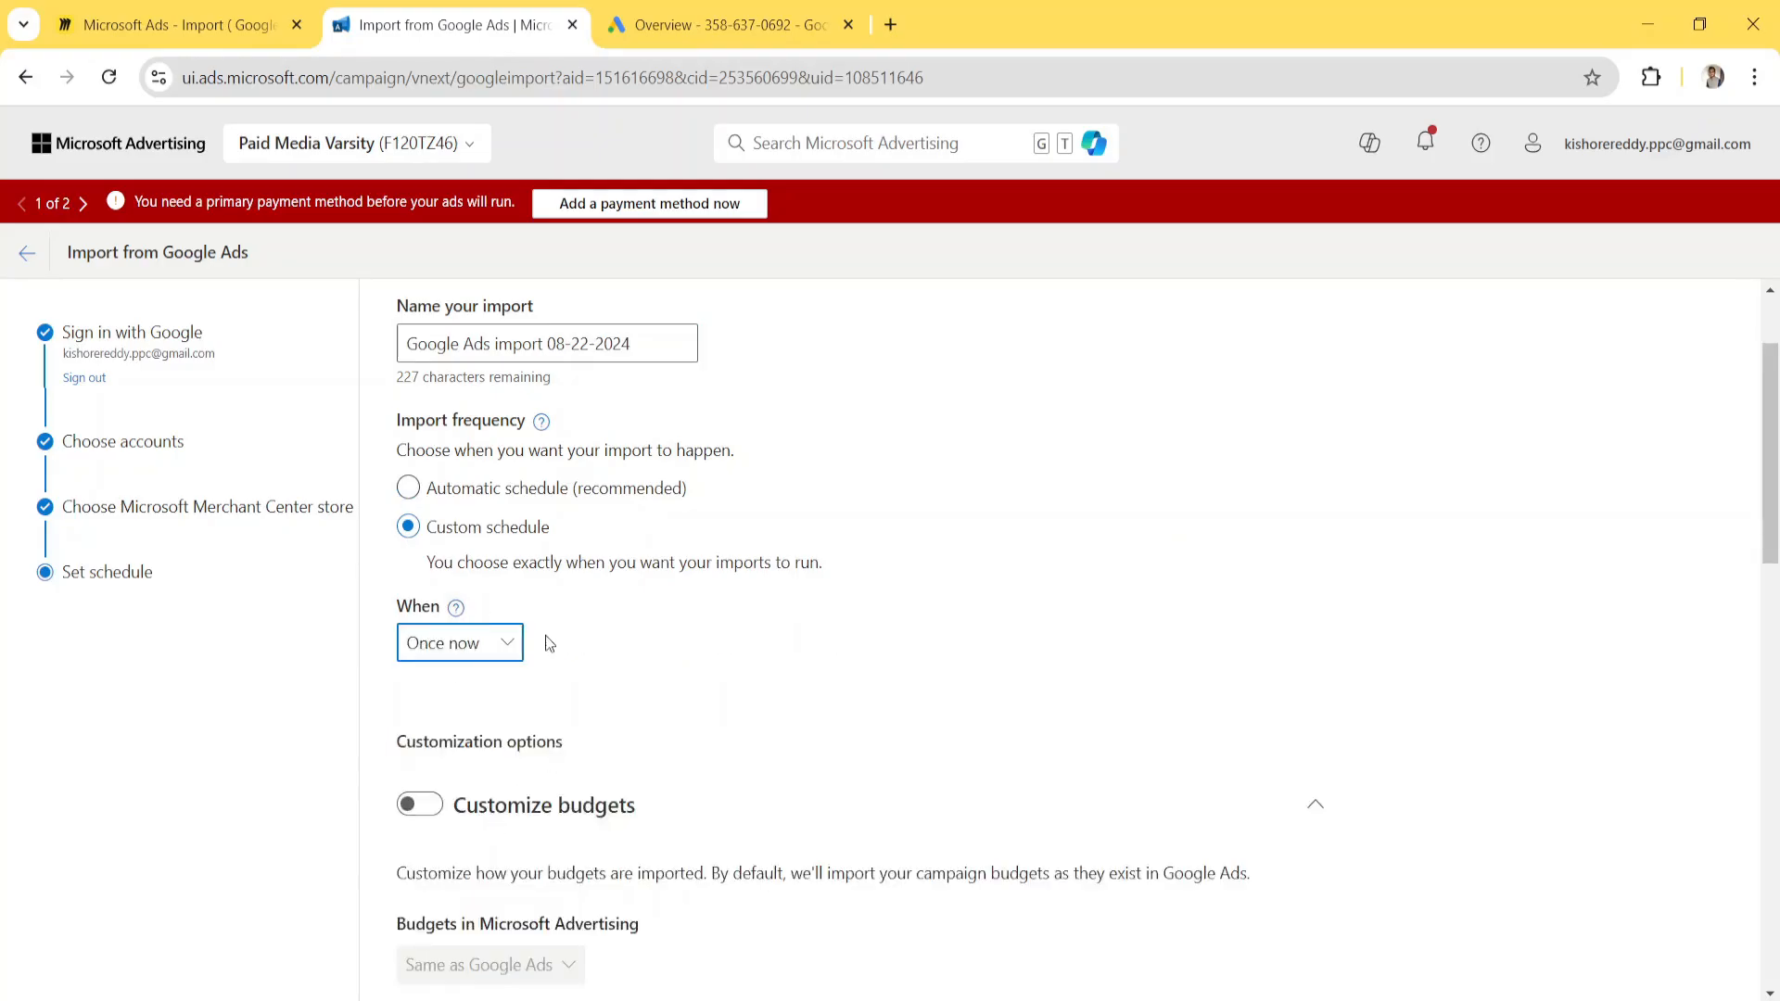
Enable Customize budgets and keep the Microsoft Advertising budgets at Same as Google Ads
{"action": "scroll", "coordinate": [528, 672], "scroll_direction": "down", "scroll_amount": 2}
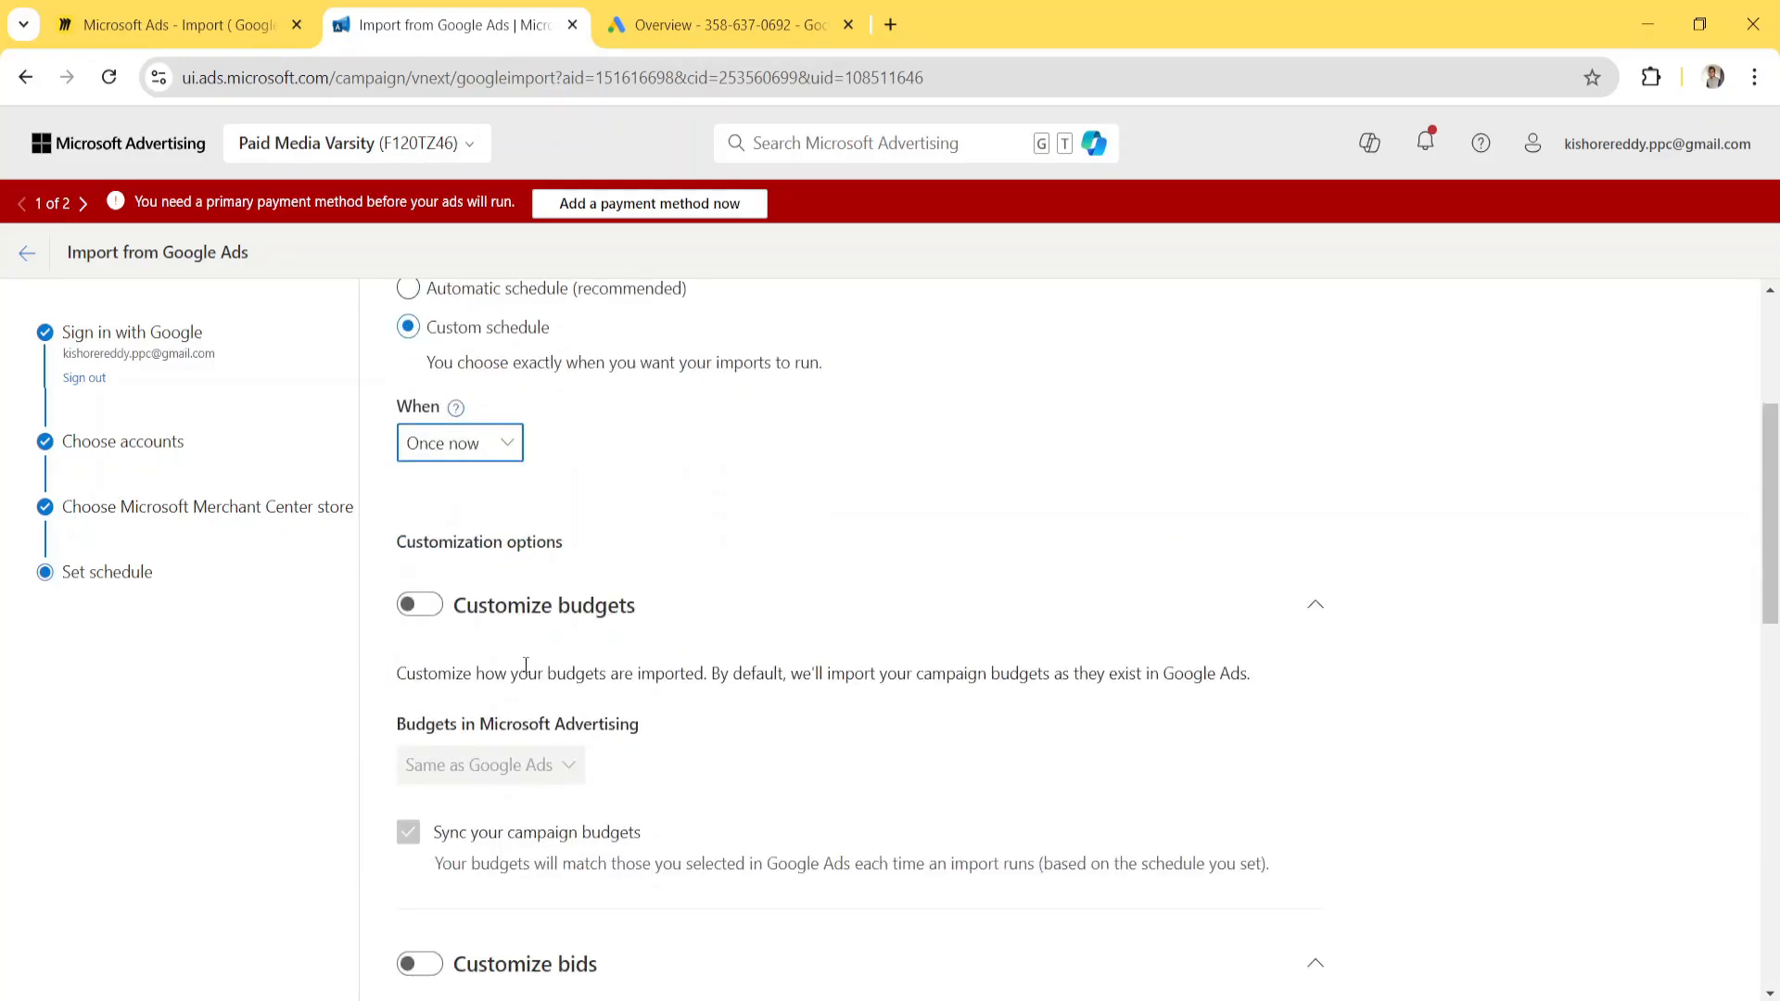
{"action": "scroll", "coordinate": [496, 617], "scroll_direction": "down", "scroll_amount": 1}
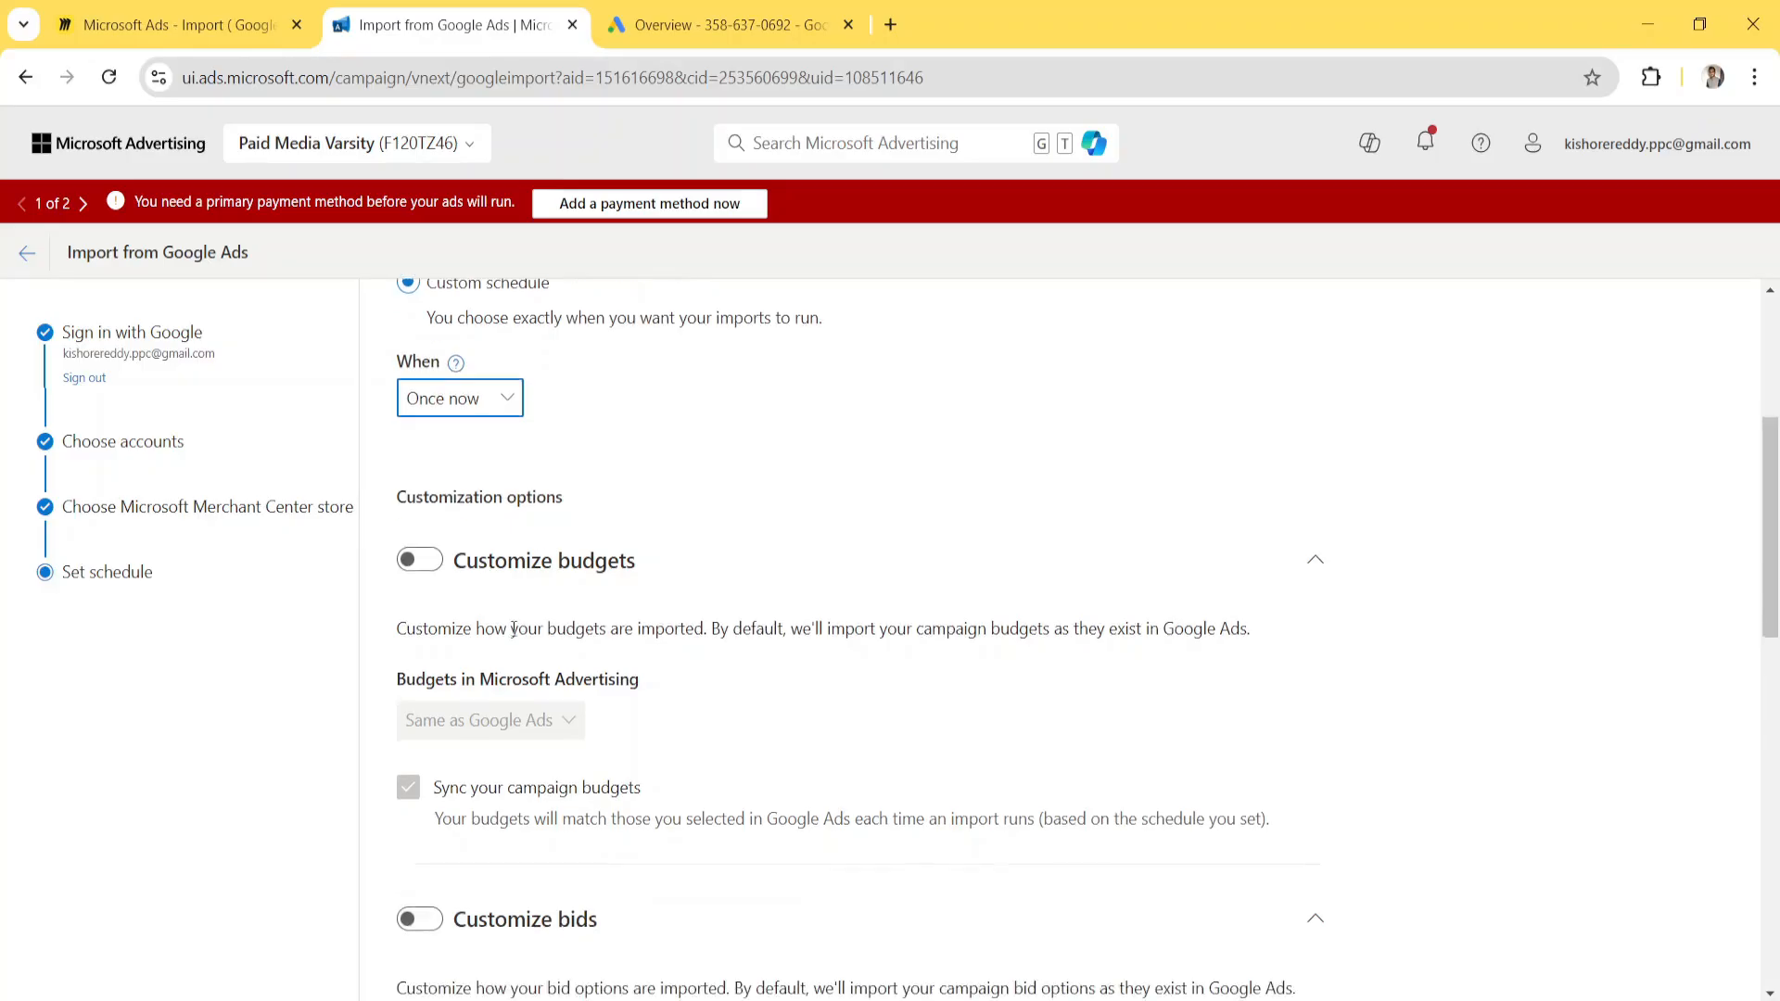
{"action": "scroll", "coordinate": [519, 600], "scroll_direction": "down", "scroll_amount": 1}
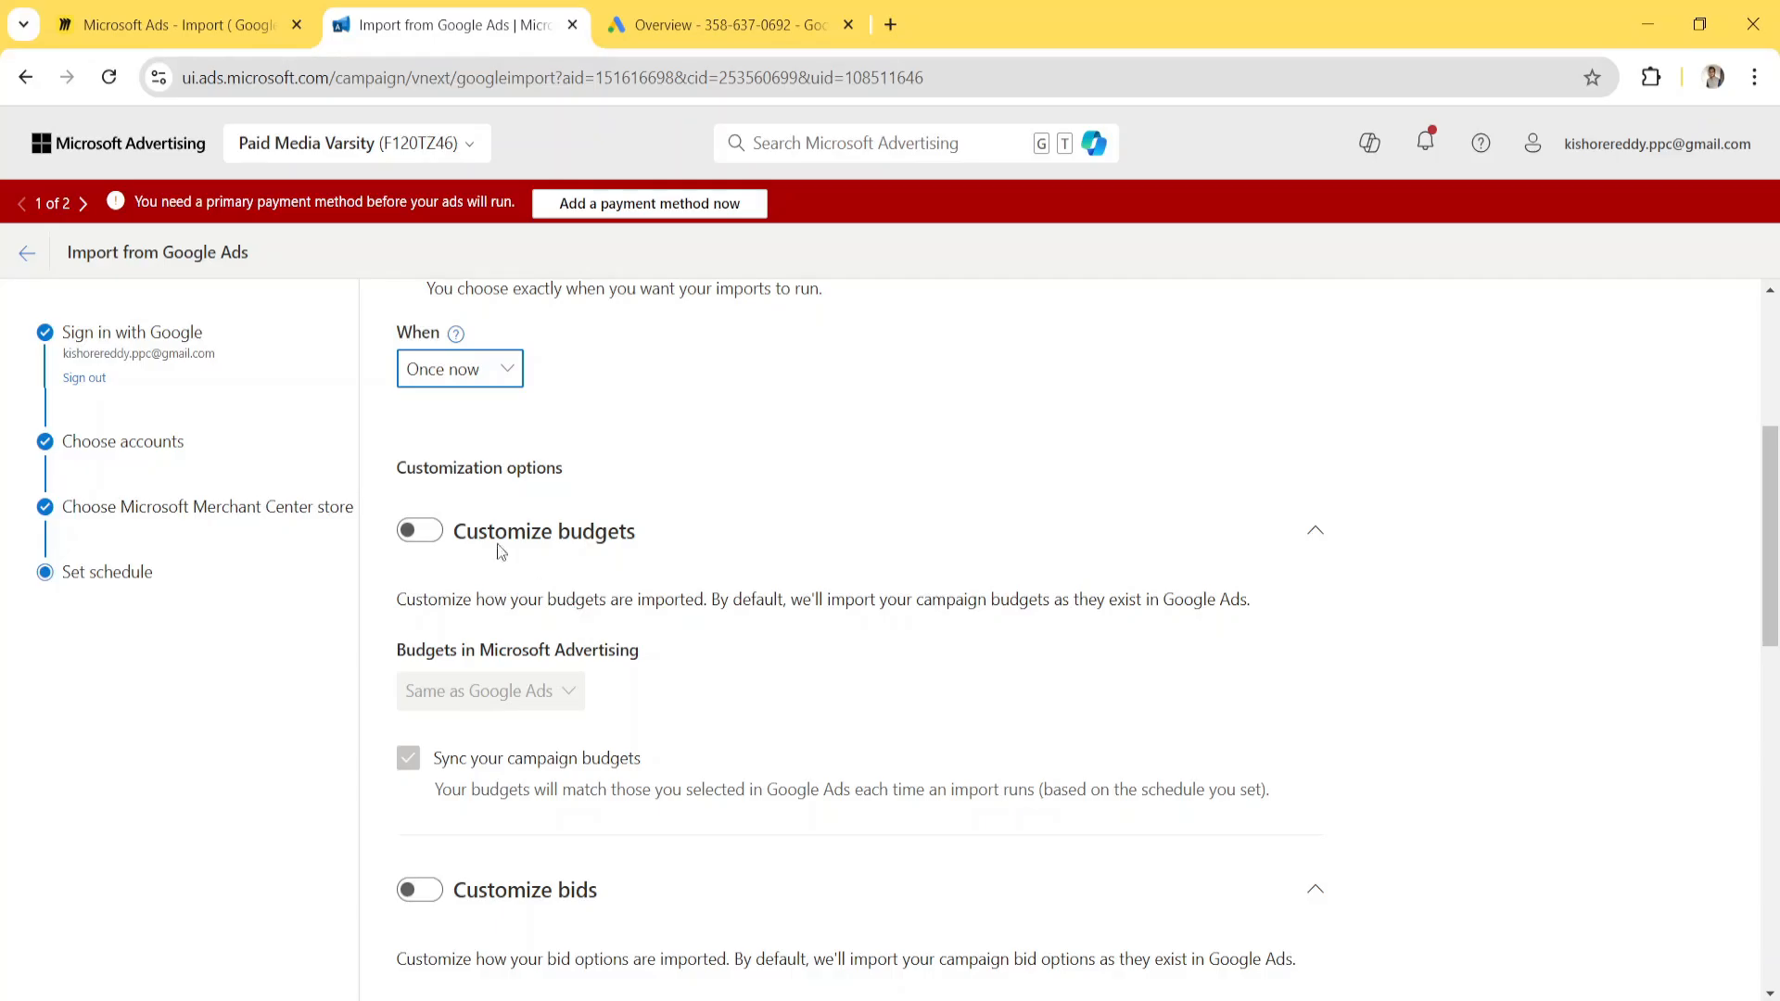
{"action": "left_click", "coordinate": [424, 536]}
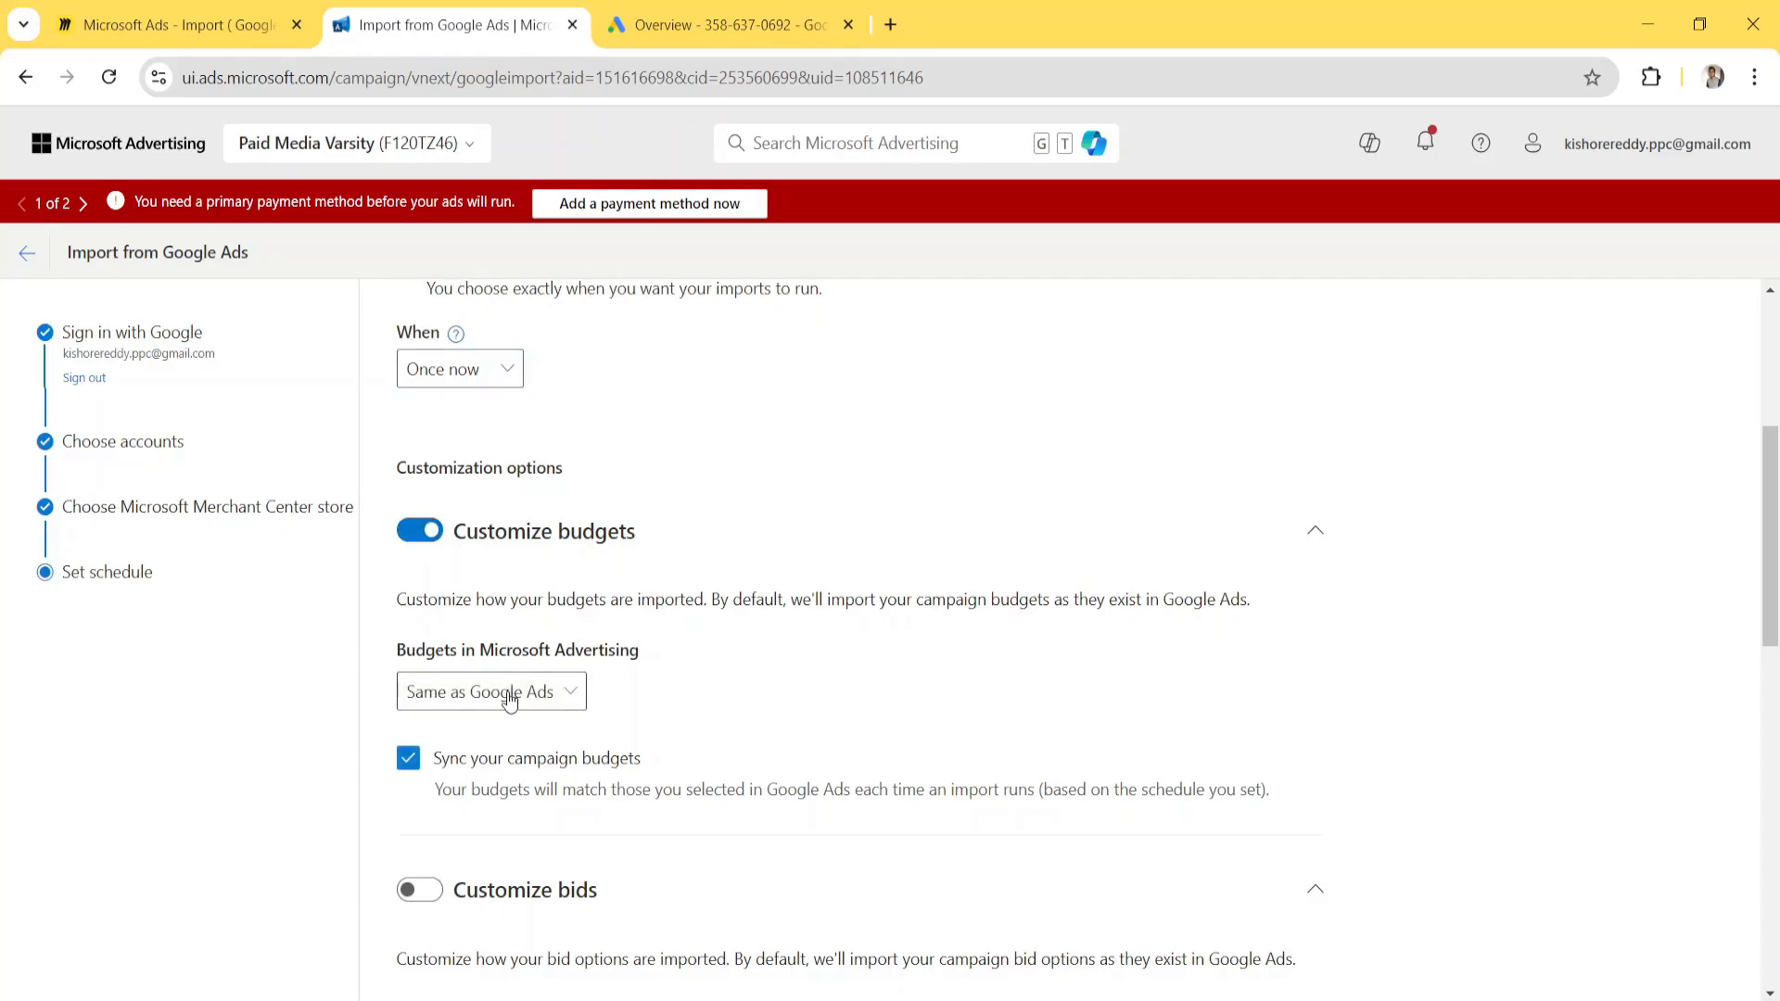
{"action": "left_click", "coordinate": [459, 691]}
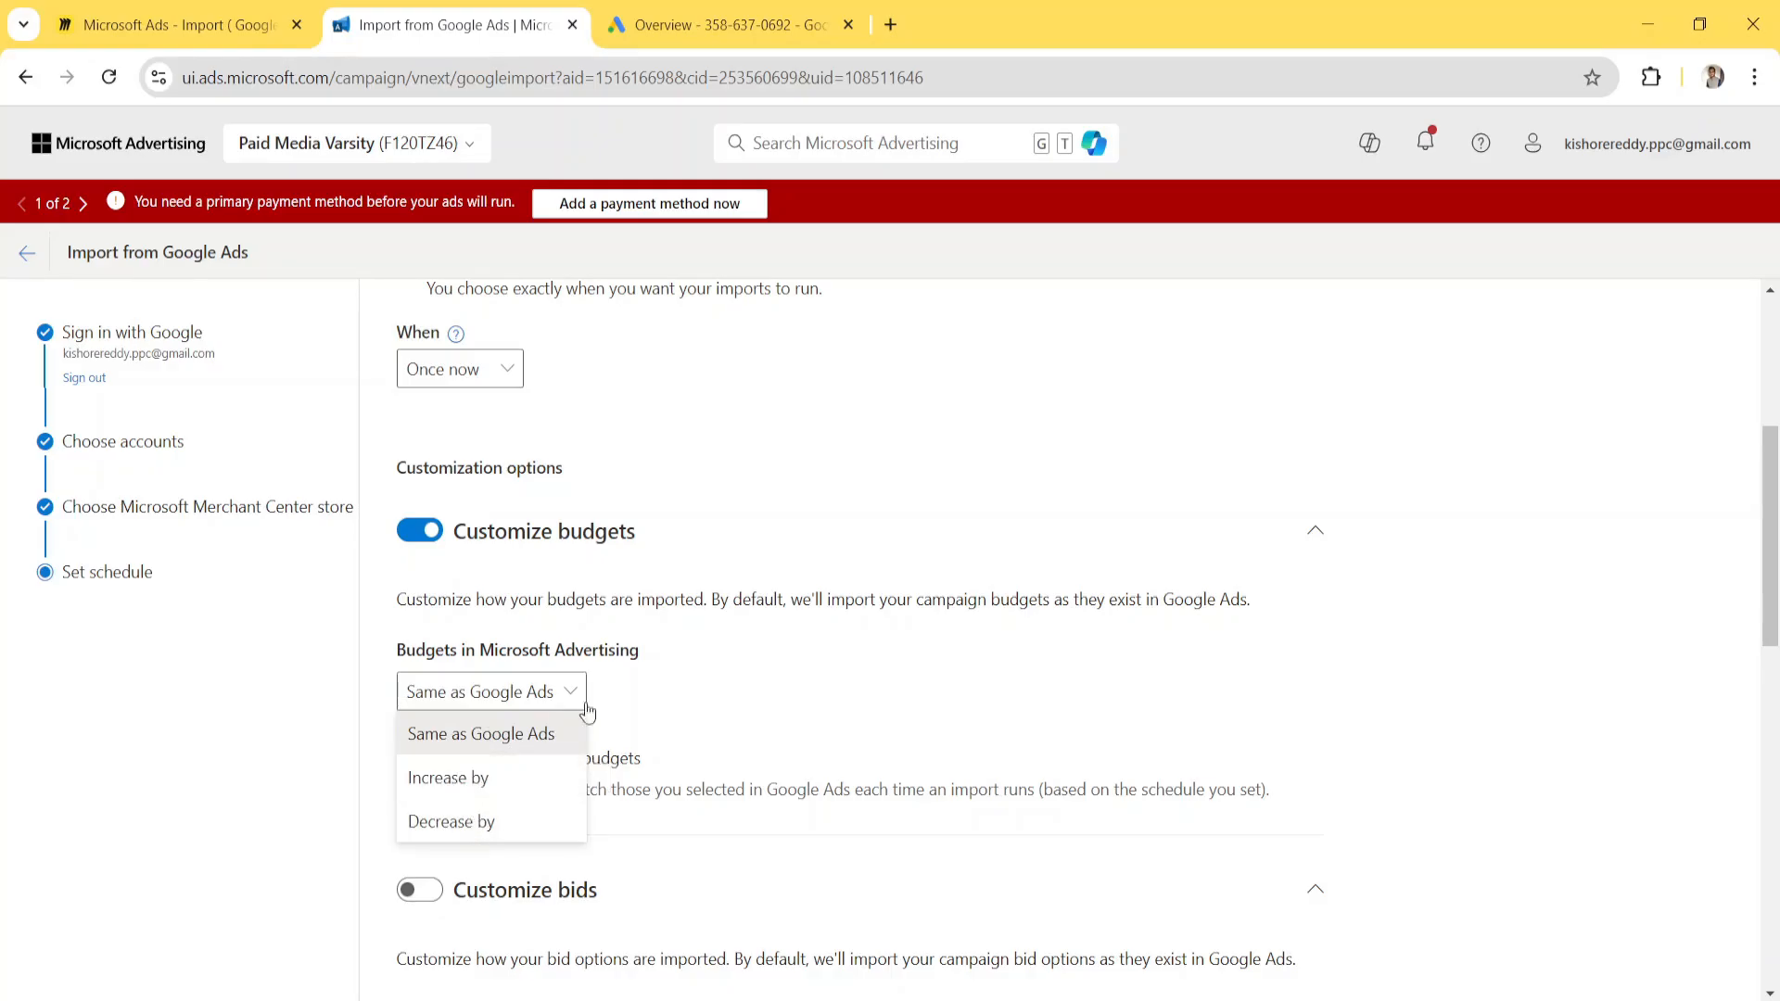
{"action": "left_click", "coordinate": [429, 737]}
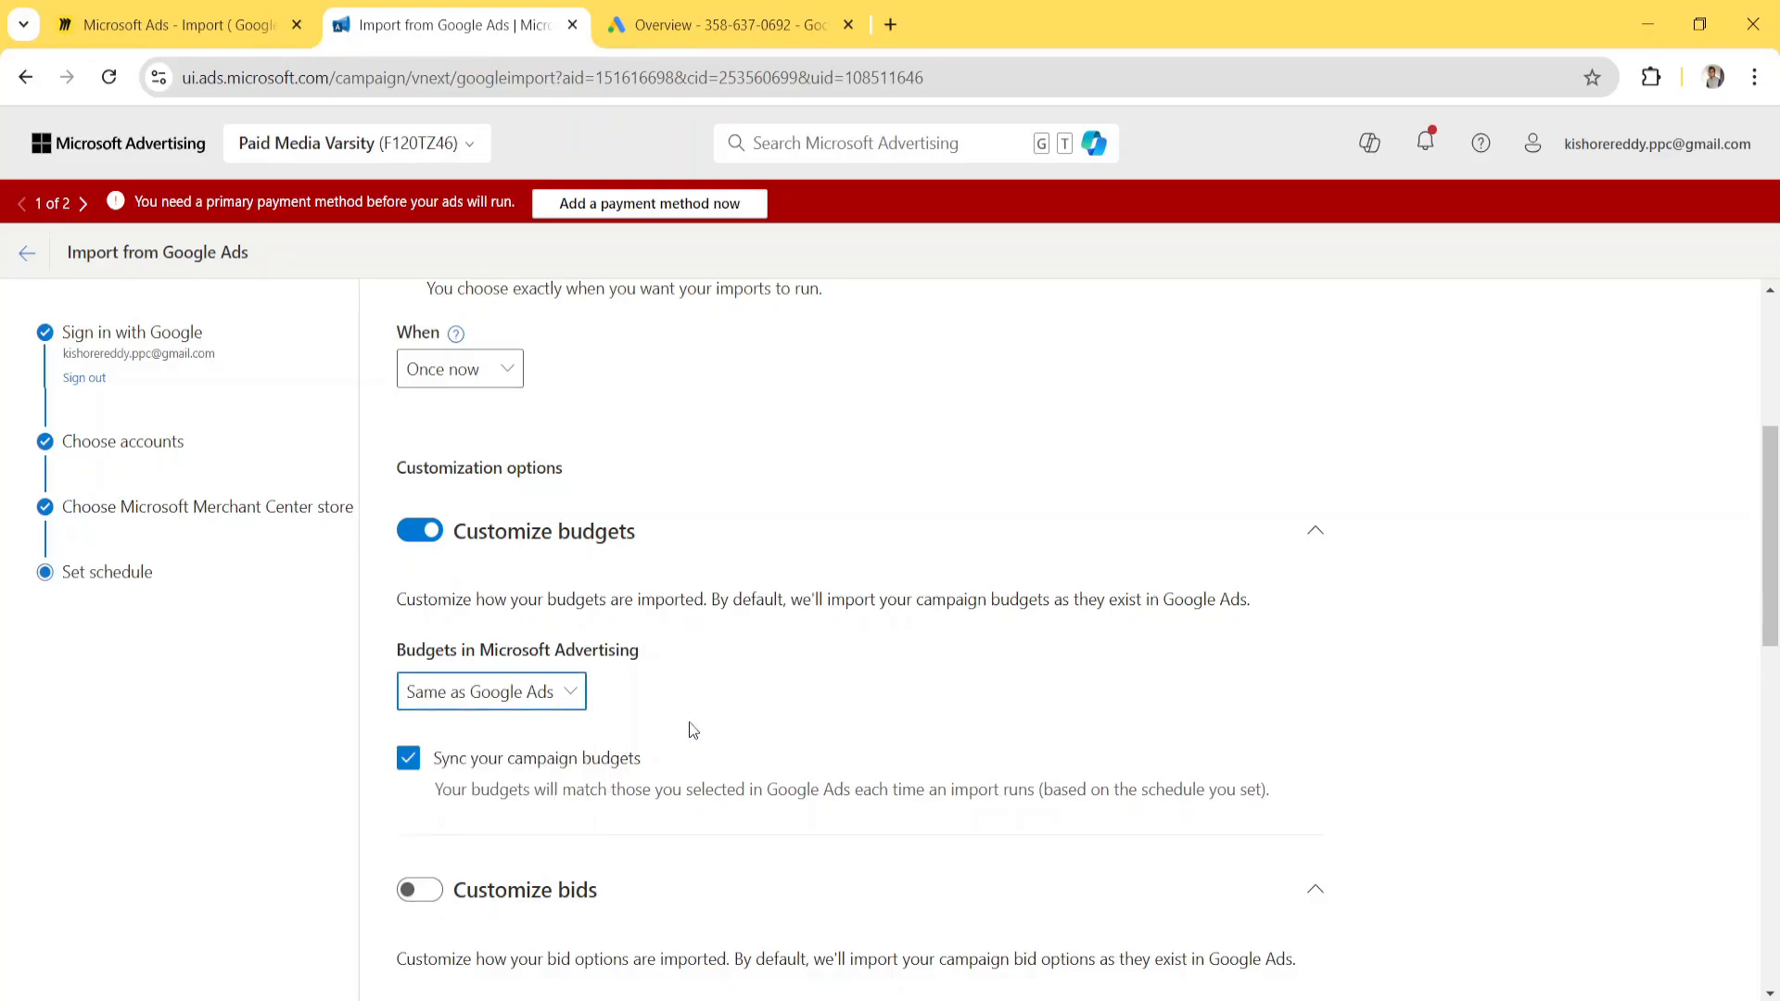
Turn off syncing of the campaign budgets
{"action": "scroll", "coordinate": [690, 727], "scroll_direction": "down", "scroll_amount": 1}
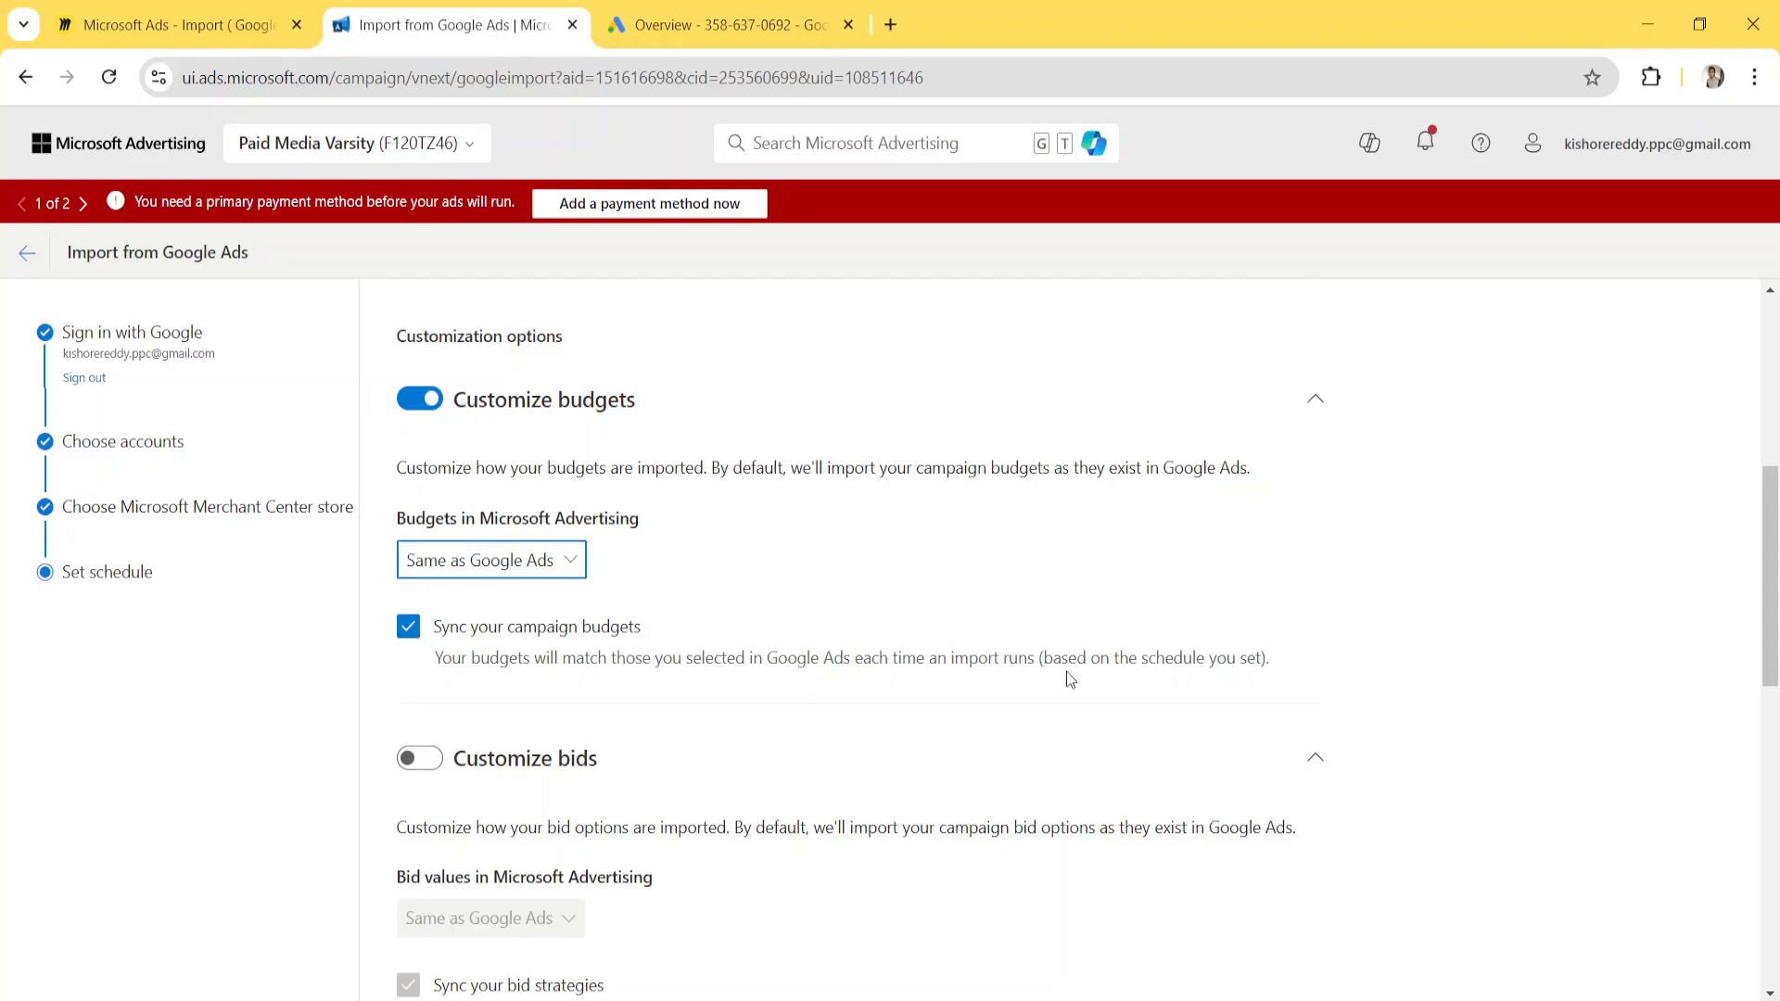
{"action": "left_click", "coordinate": [409, 628]}
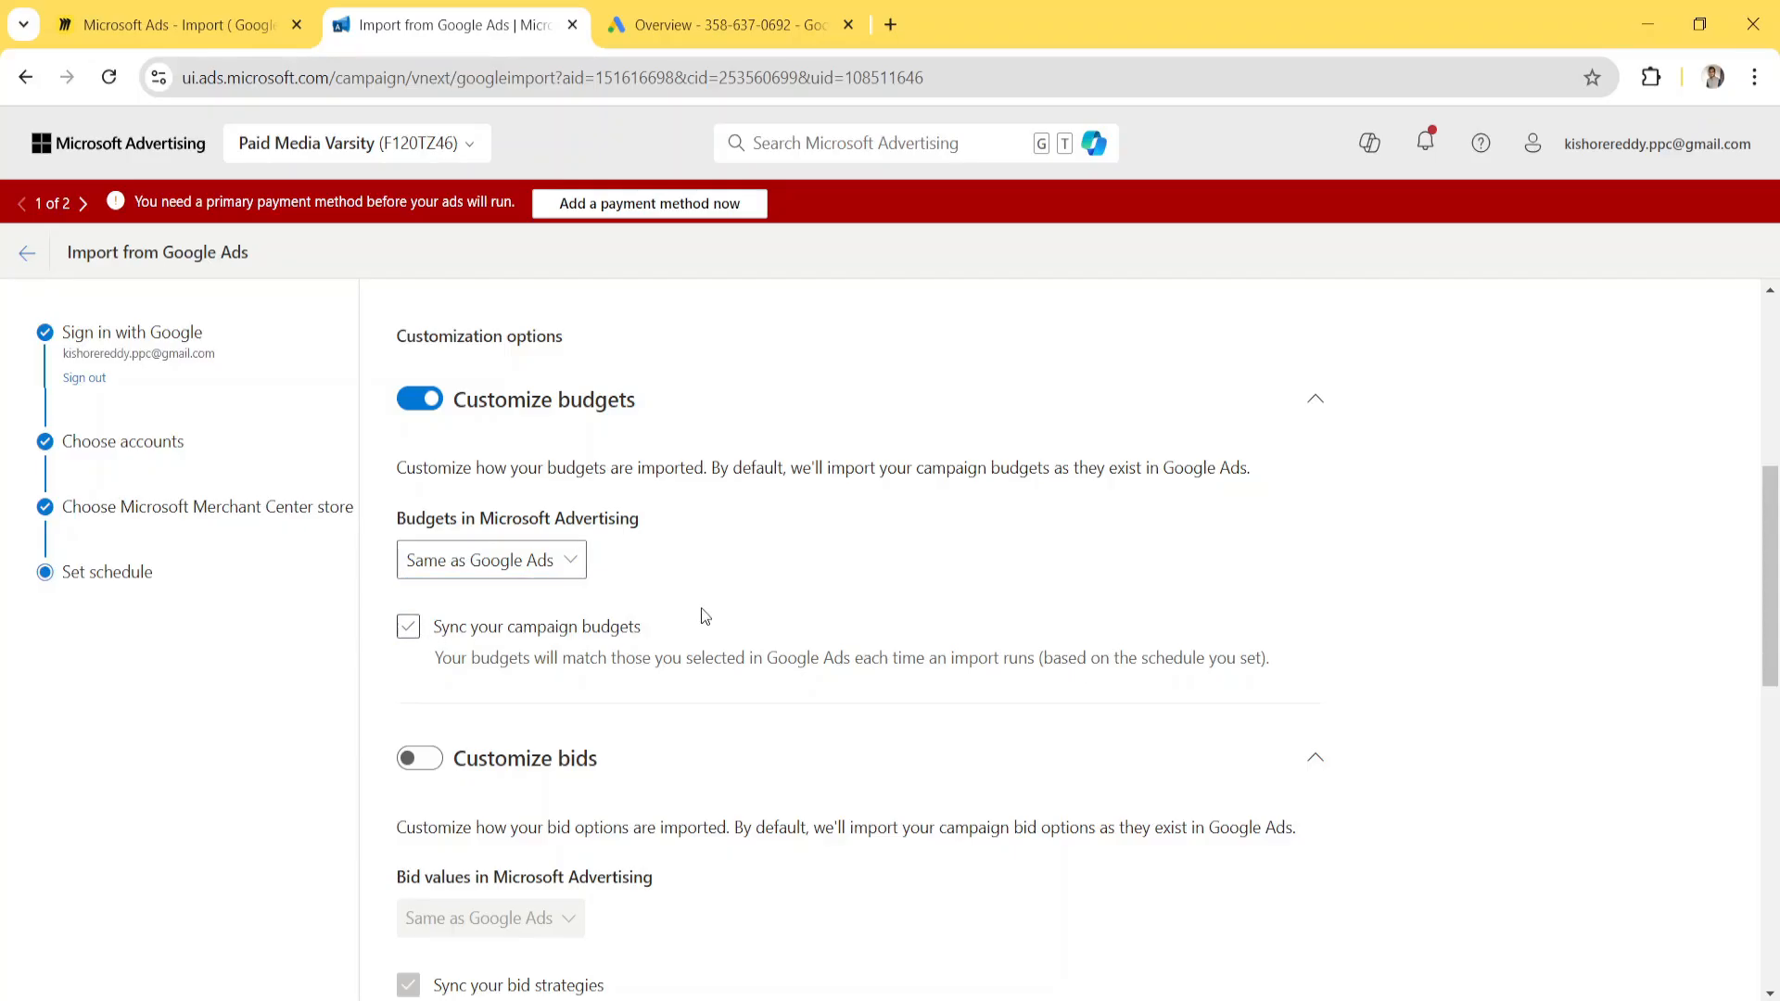
{"action": "left_click", "coordinate": [565, 632]}
{"action": "left_click", "coordinate": [538, 636]}
{"action": "left_click", "coordinate": [537, 633]}
Enable Customize bids and turn off syncing of both the bid strategies and the manual bidding bids
{"action": "scroll", "coordinate": [425, 630], "scroll_direction": "down", "scroll_amount": 2}
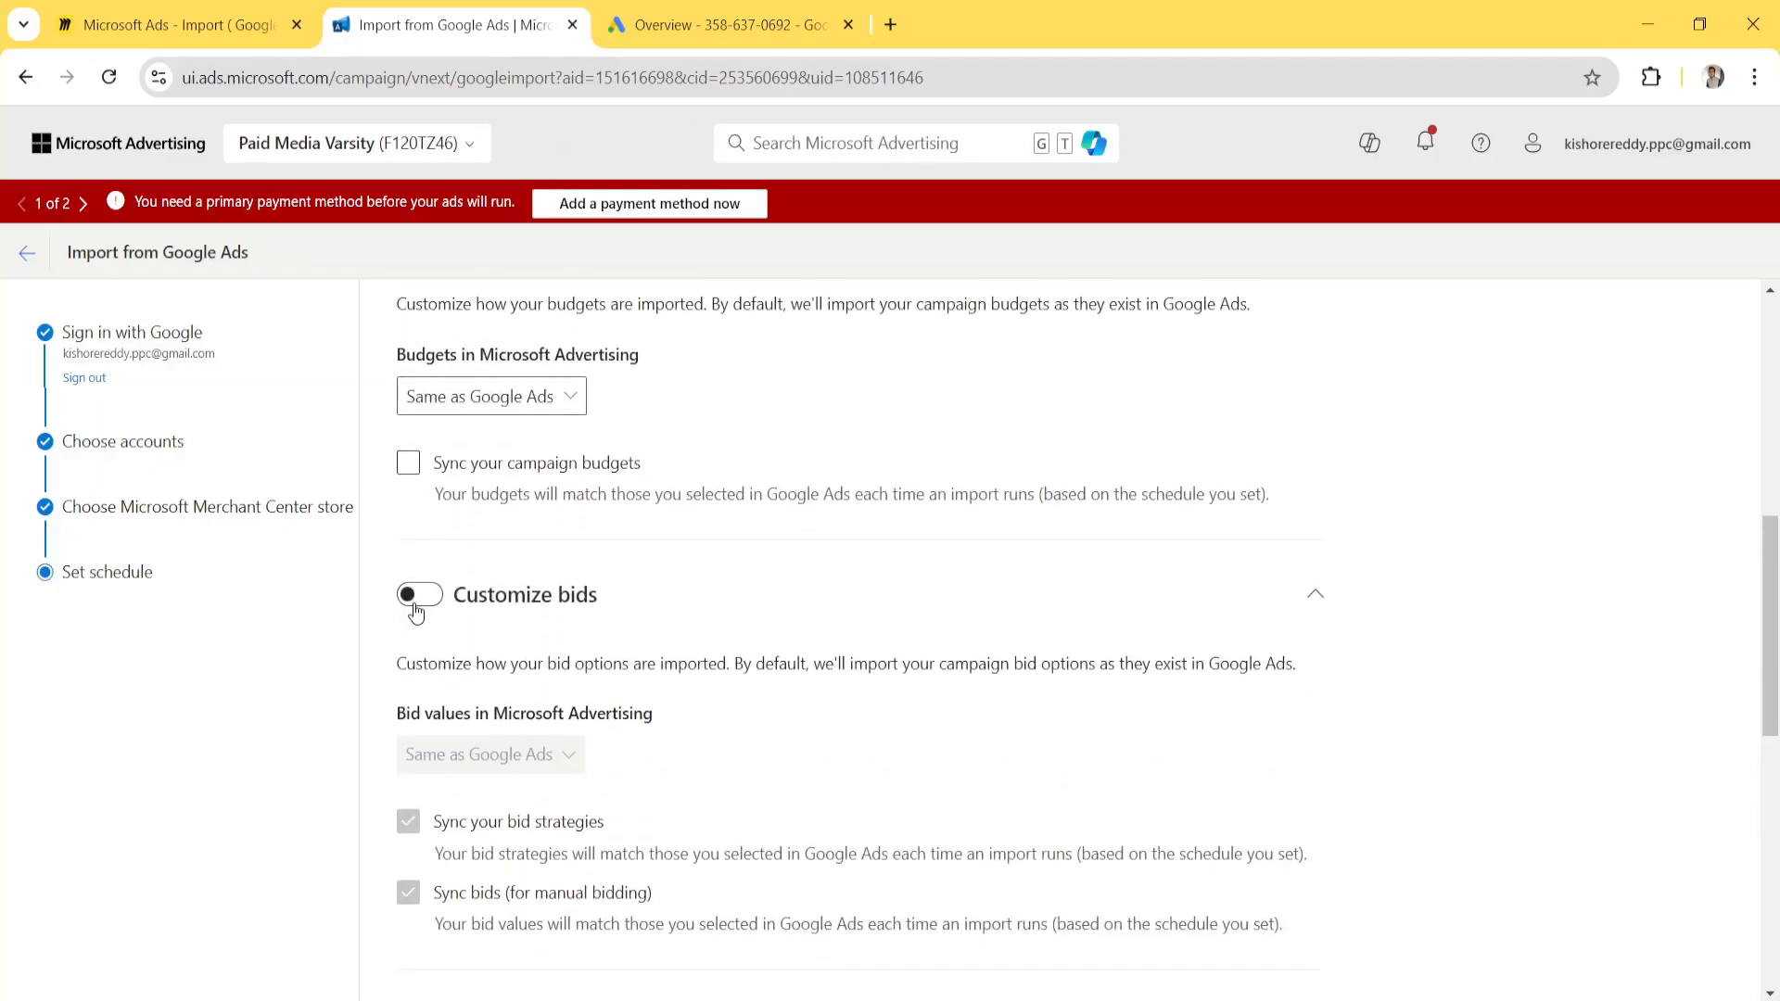
{"action": "left_click", "coordinate": [414, 595]}
{"action": "scroll", "coordinate": [413, 594], "scroll_direction": "down", "scroll_amount": 1}
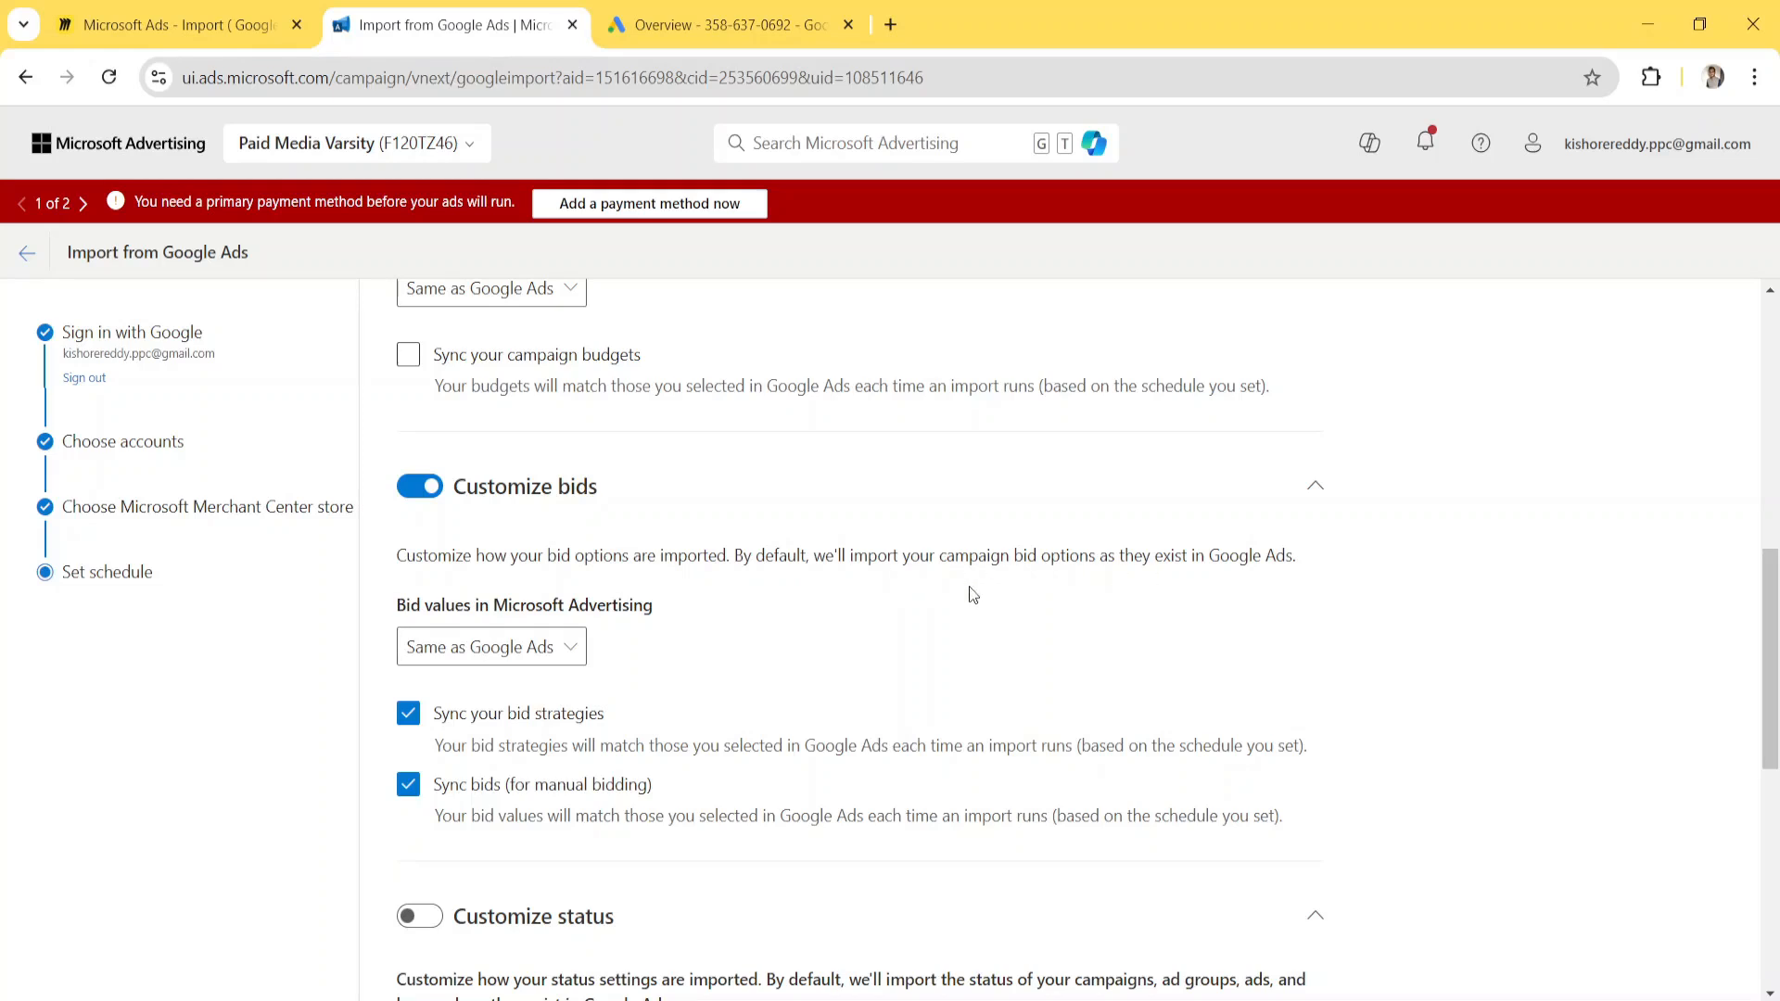
{"action": "scroll", "coordinate": [970, 586], "scroll_direction": "down", "scroll_amount": 1}
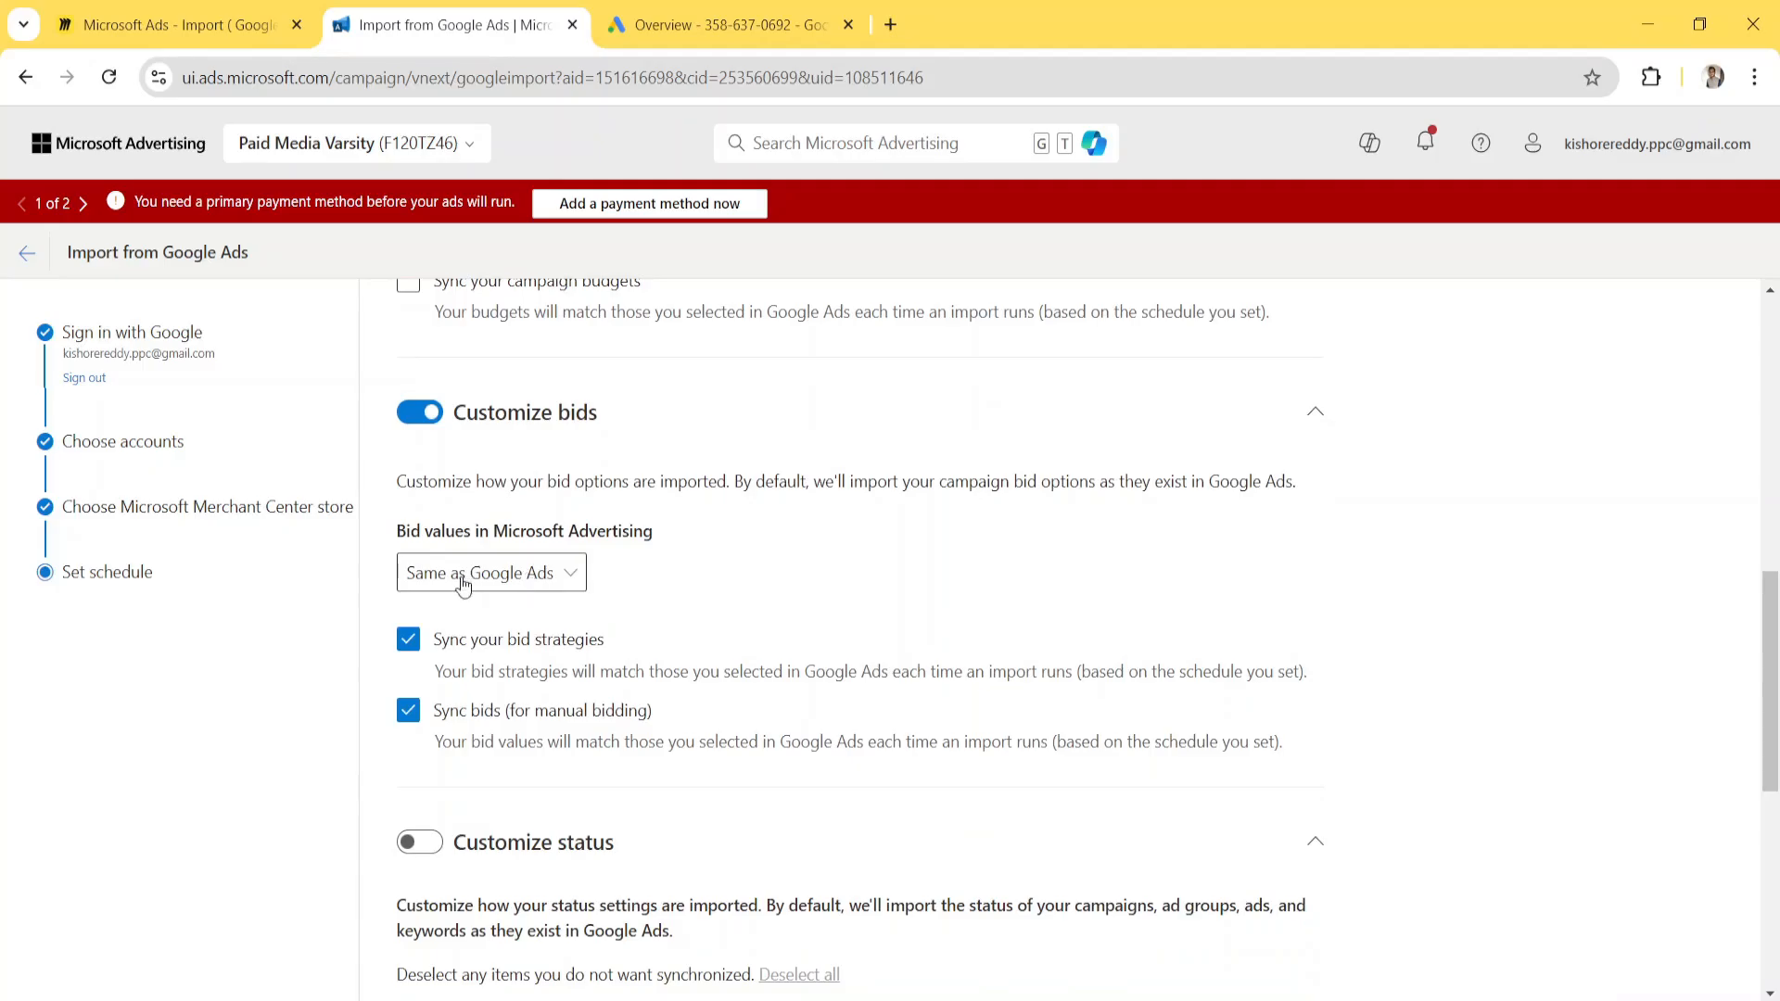
{"action": "scroll", "coordinate": [464, 584], "scroll_direction": "down", "scroll_amount": 1}
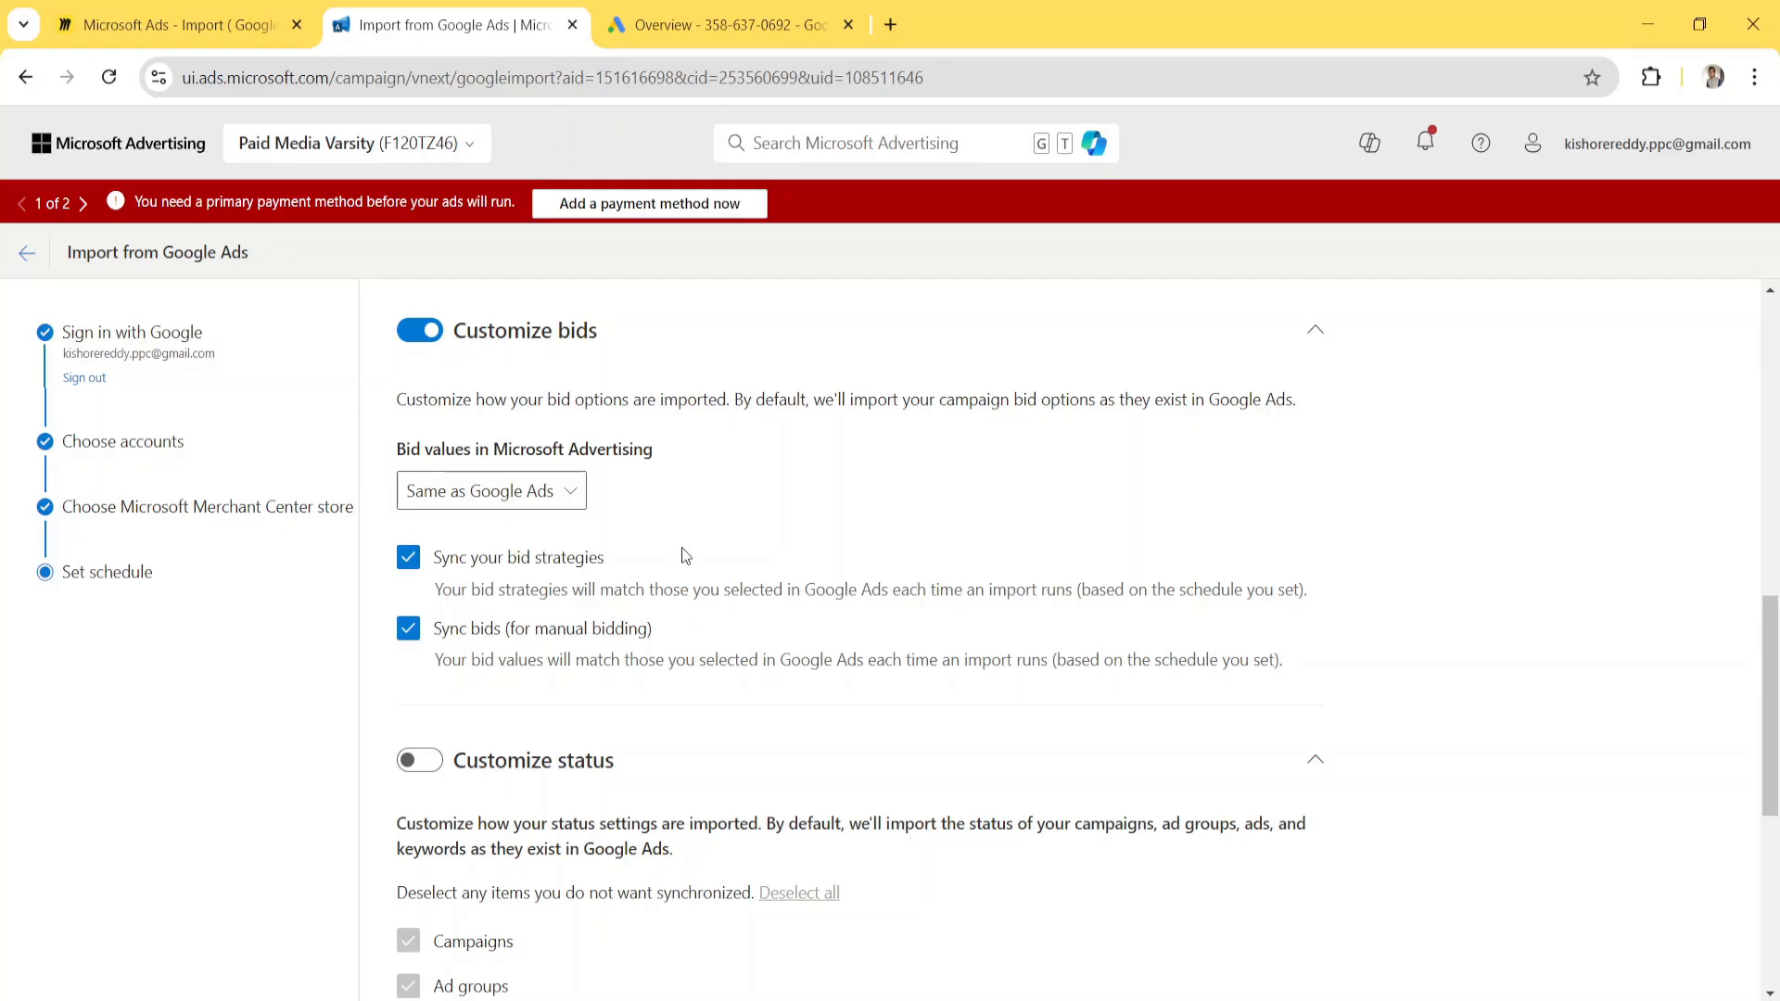
{"action": "left_click", "coordinate": [441, 562]}
{"action": "scroll", "coordinate": [620, 599], "scroll_direction": "down", "scroll_amount": 1}
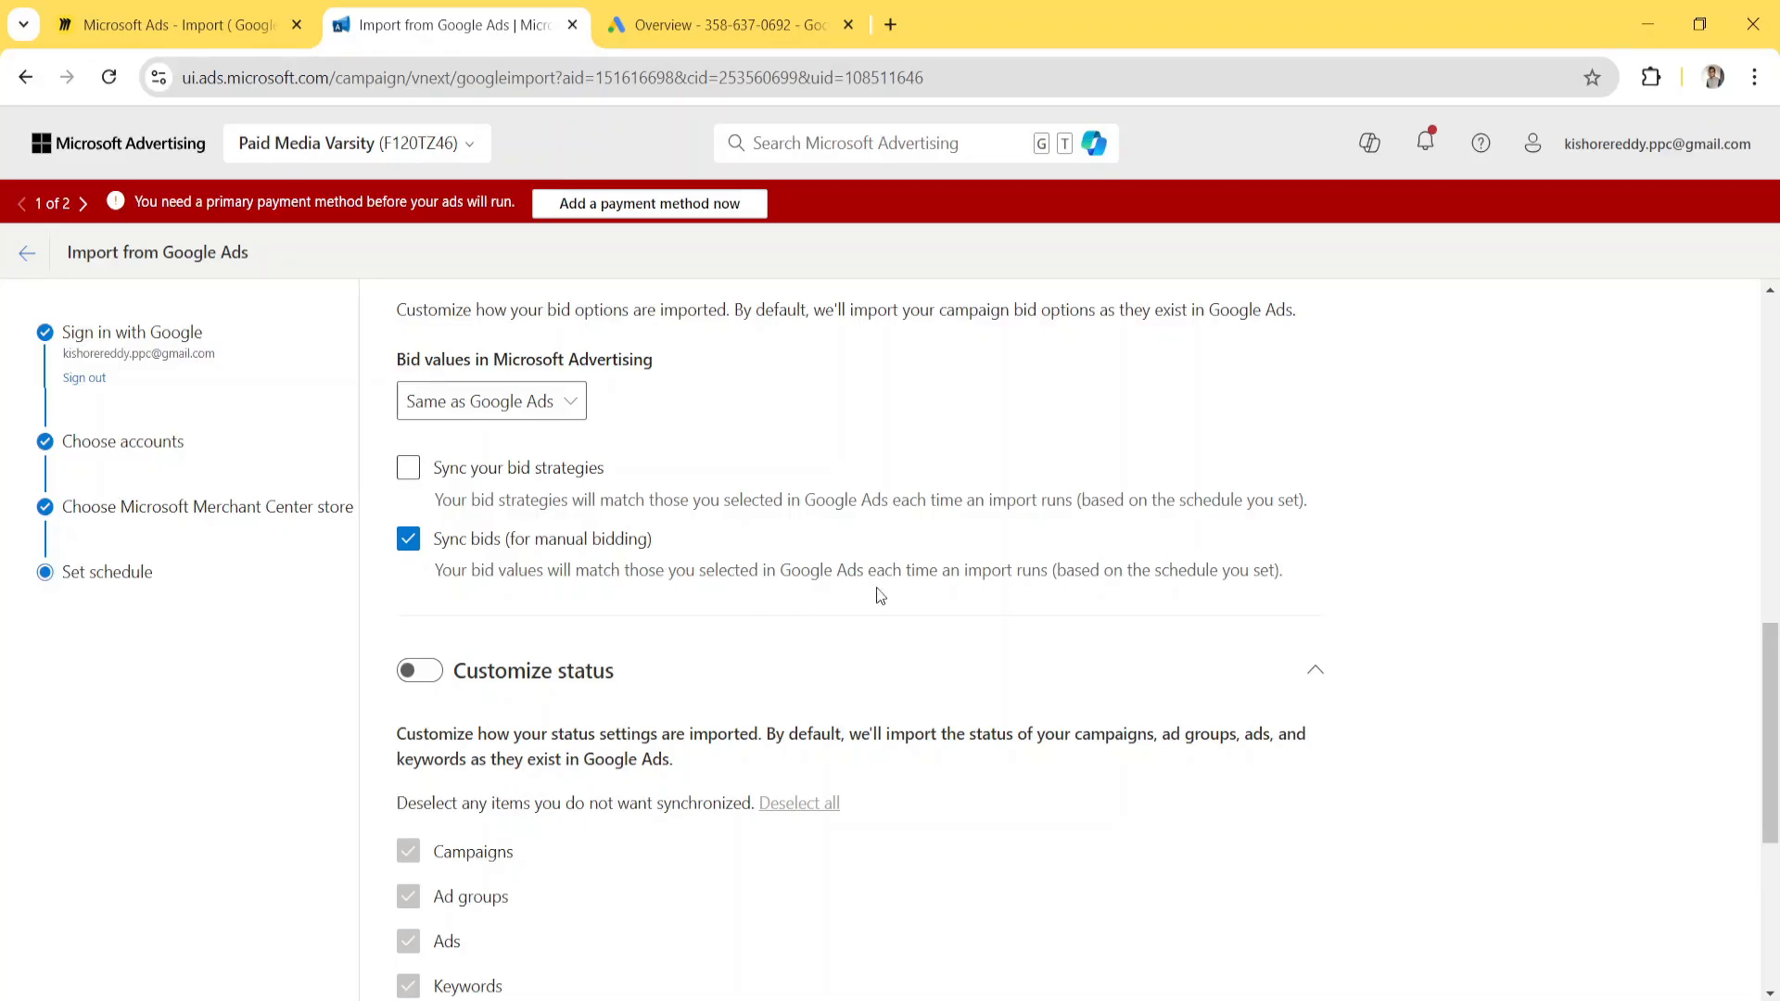
{"action": "left_click", "coordinate": [453, 540]}
Review the status customization and schedule options, and open the advanced settings for the import
{"action": "scroll", "coordinate": [642, 598], "scroll_direction": "down", "scroll_amount": 2}
{"action": "scroll", "coordinate": [592, 560], "scroll_direction": "down", "scroll_amount": 1}
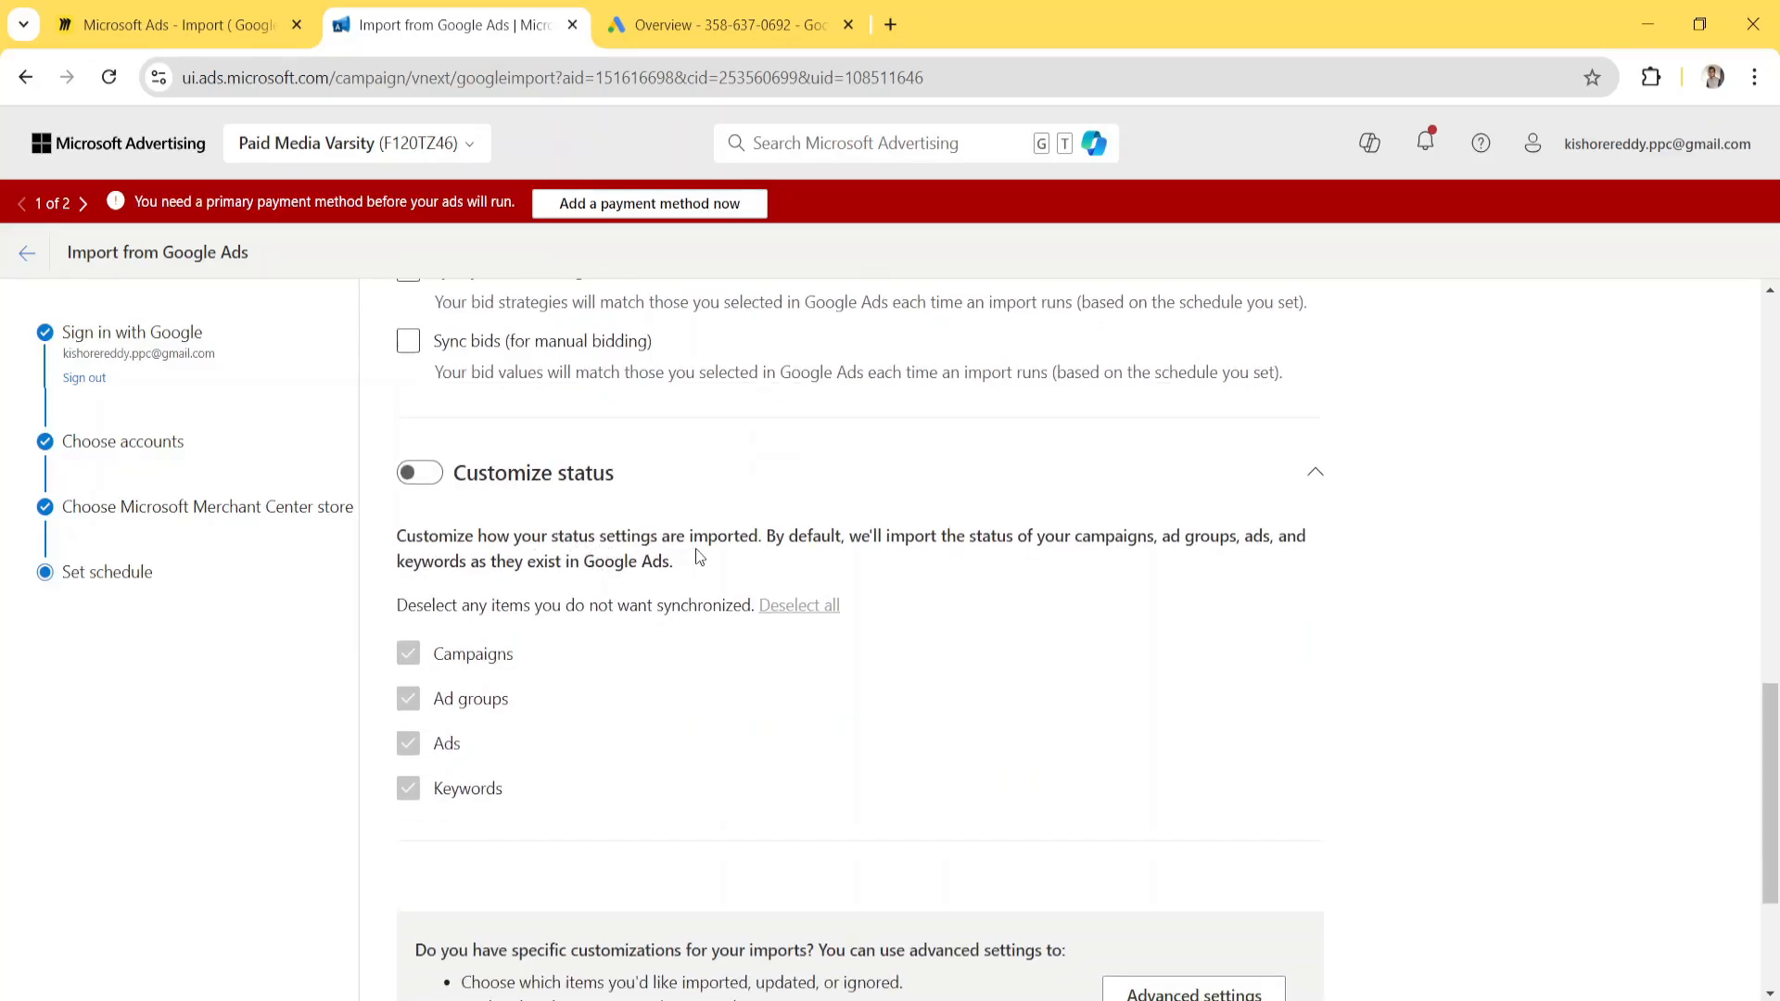
{"action": "scroll", "coordinate": [835, 548], "scroll_direction": "down", "scroll_amount": 1}
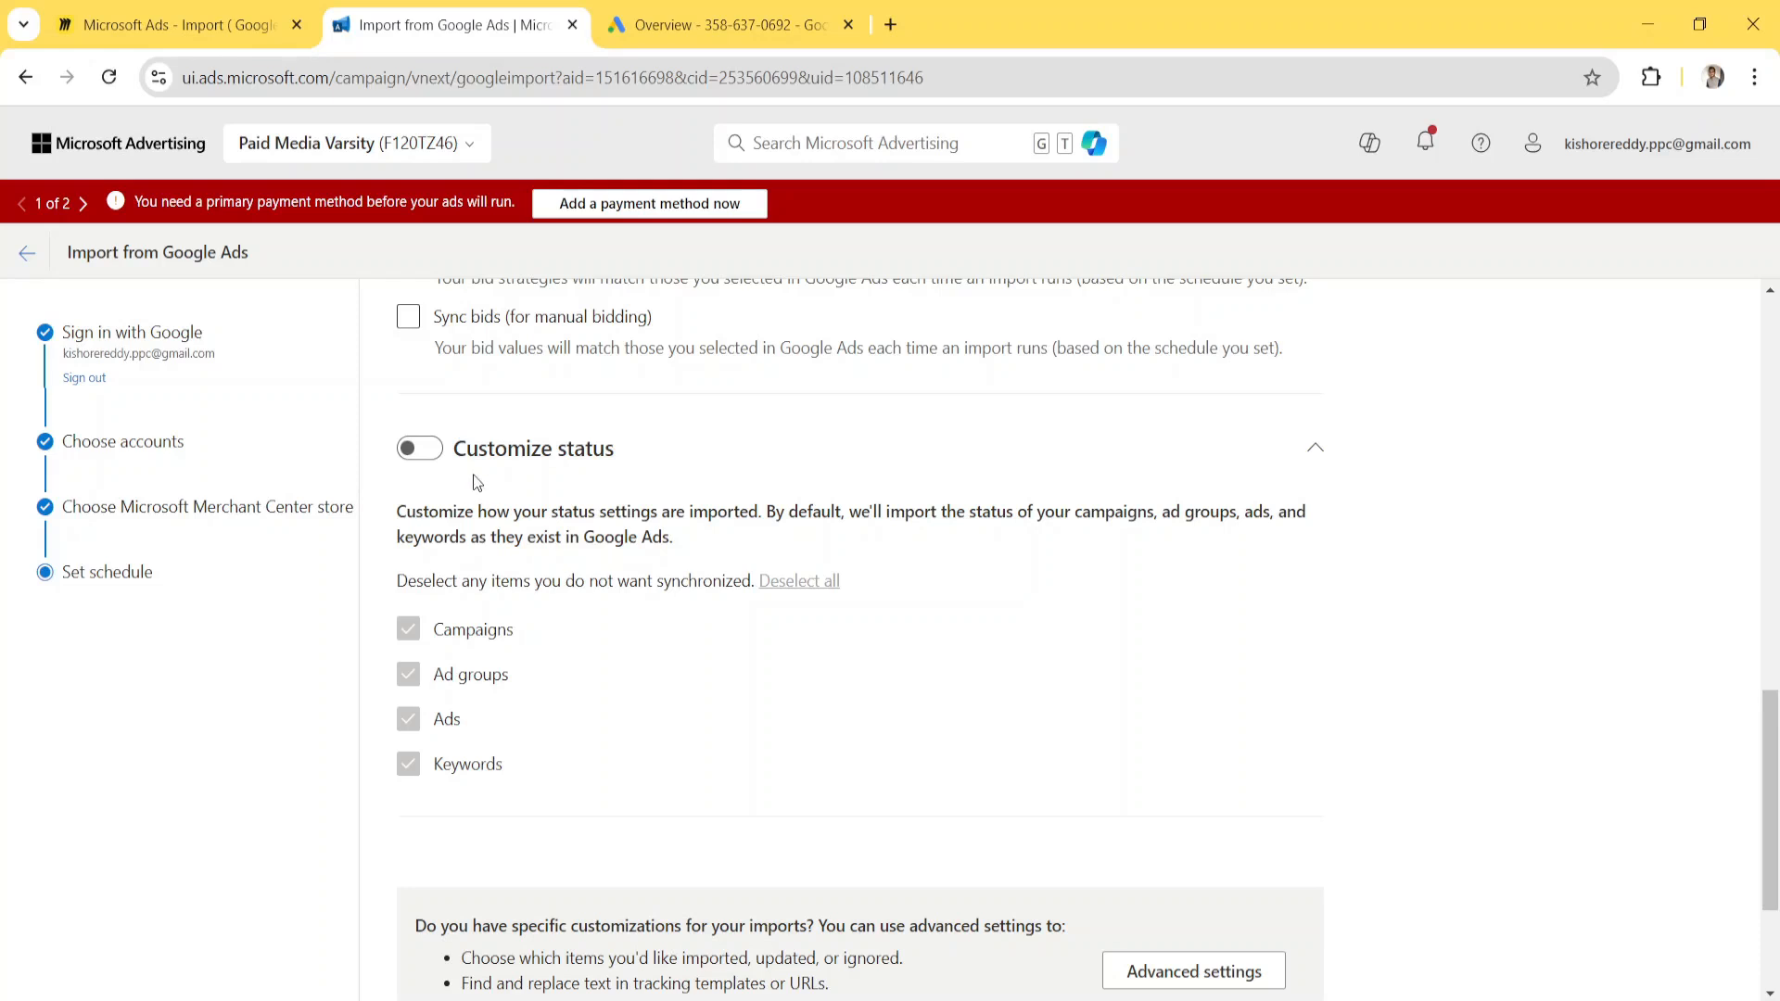
{"action": "scroll", "coordinate": [525, 828], "scroll_direction": "down", "scroll_amount": 2}
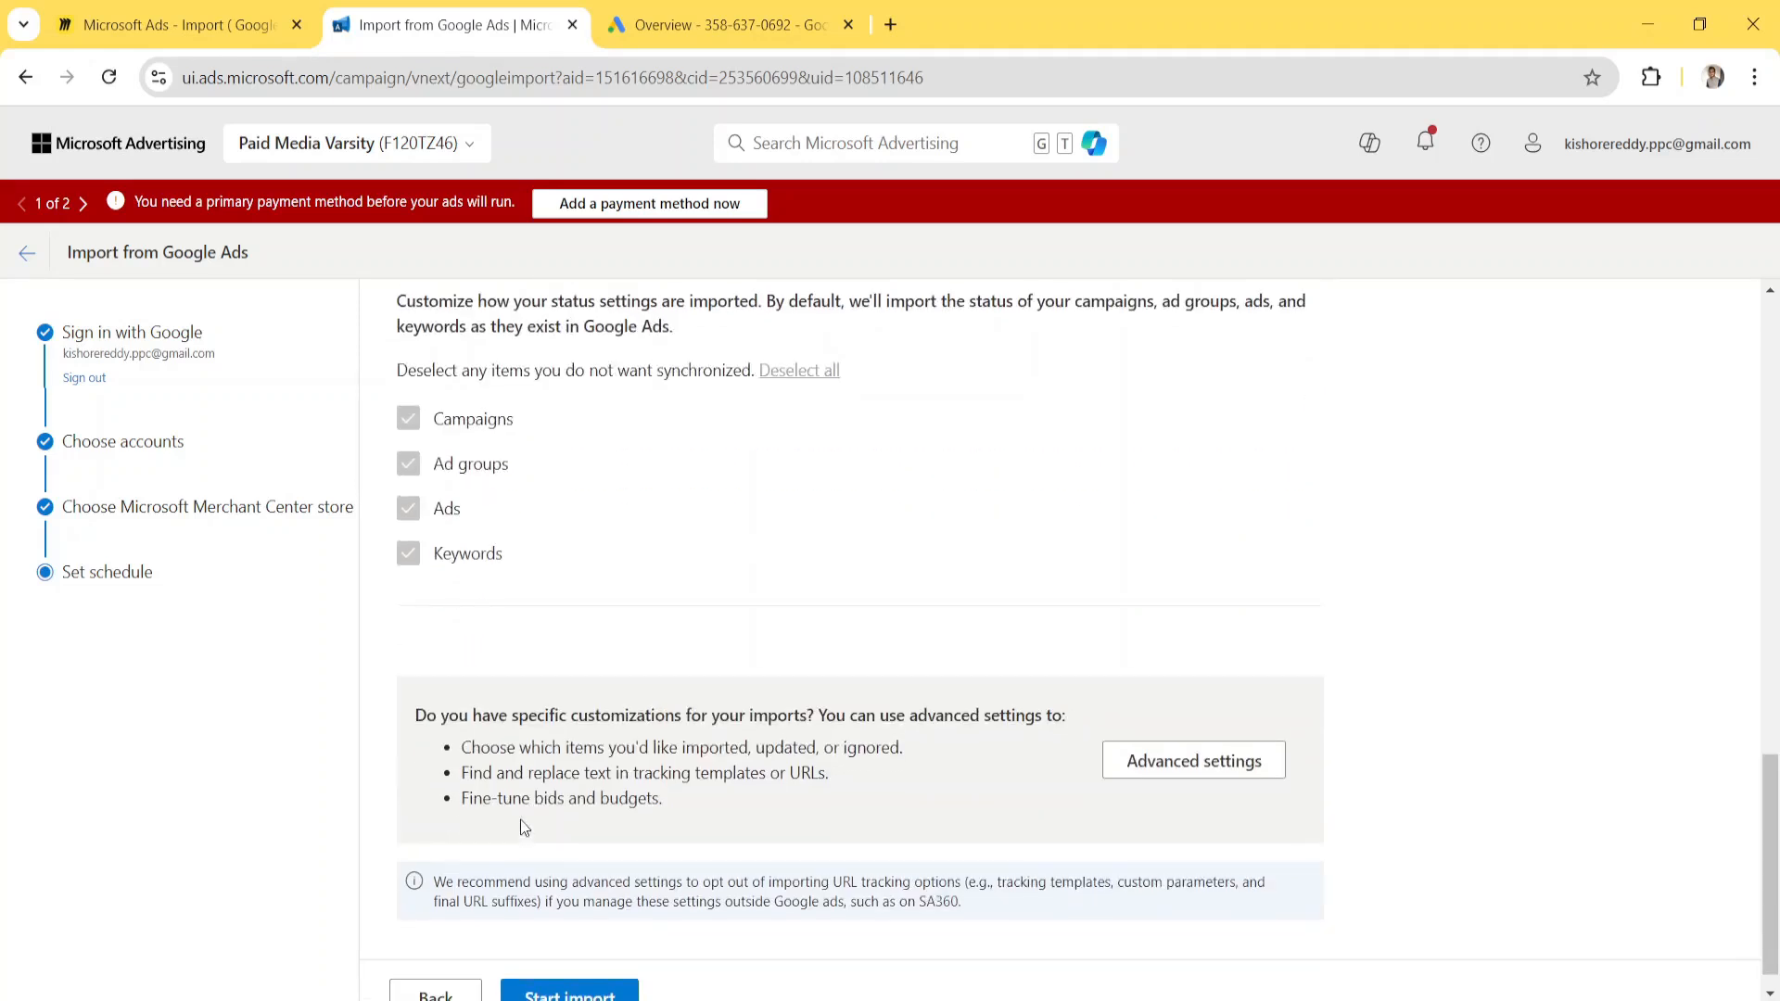
{"action": "scroll", "coordinate": [658, 694], "scroll_direction": "down", "scroll_amount": 1}
{"action": "left_click", "coordinate": [1164, 729]}
{"action": "scroll", "coordinate": [649, 519], "scroll_direction": "up", "scroll_amount": 1}
{"action": "scroll", "coordinate": [523, 484], "scroll_direction": "up", "scroll_amount": 5}
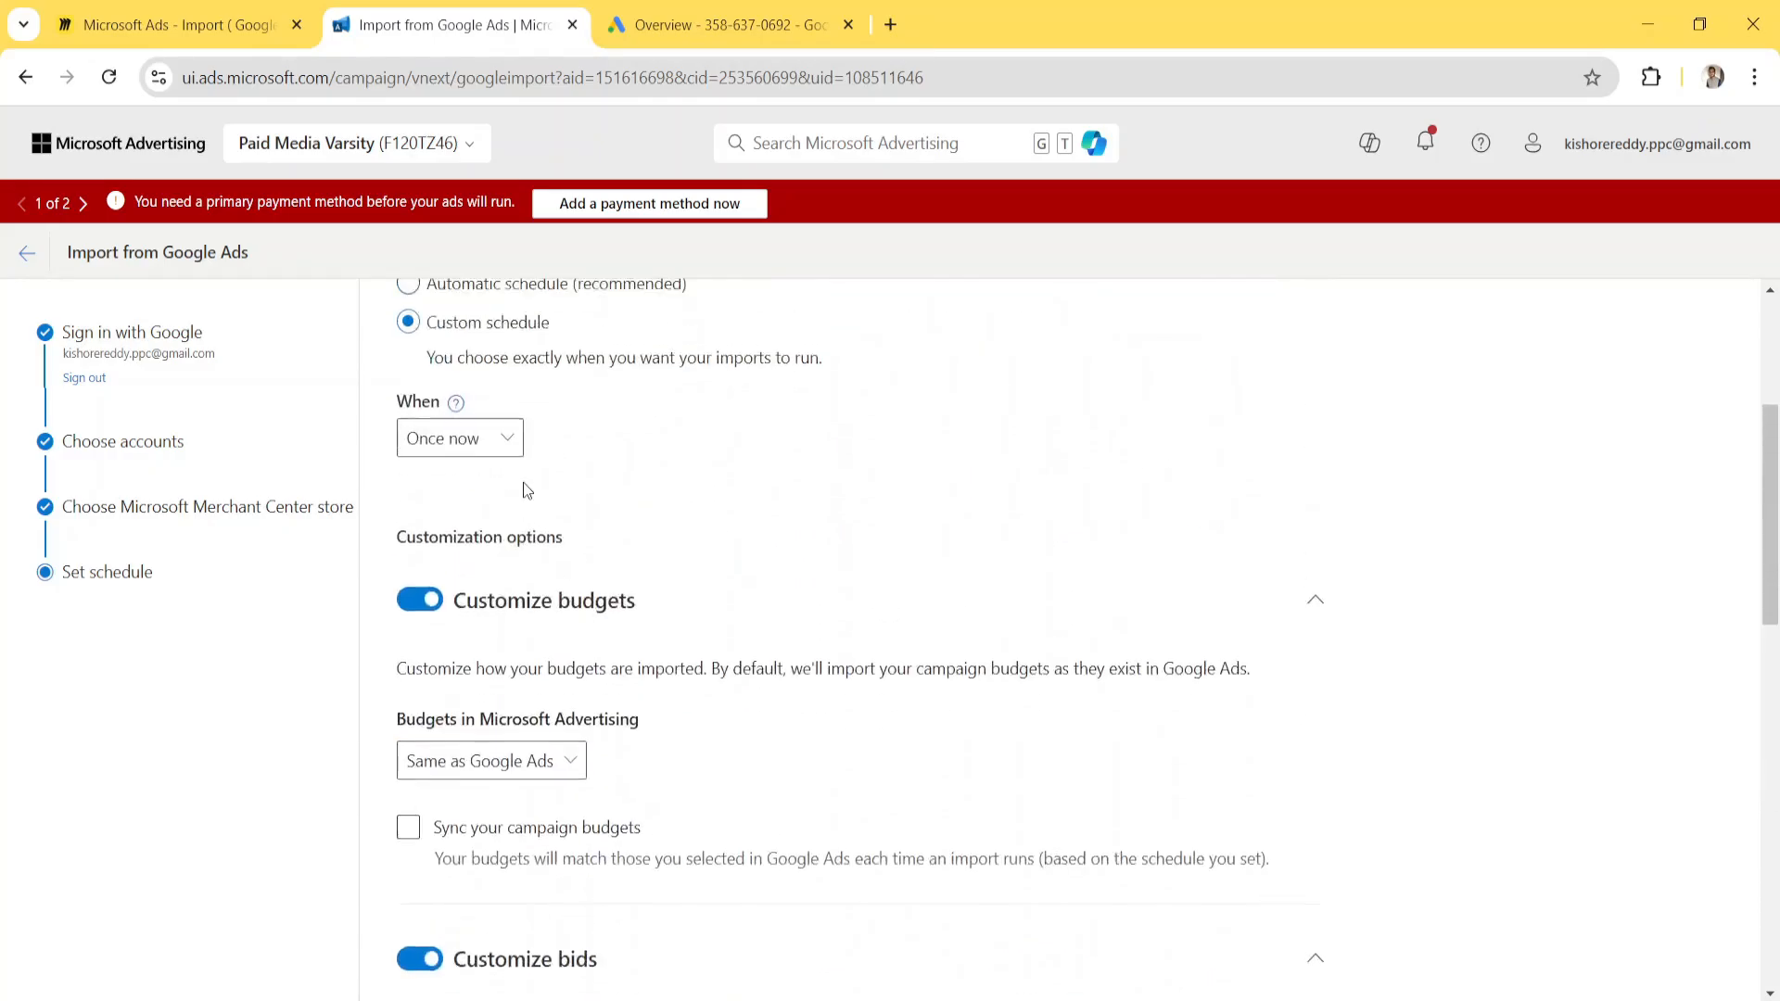
{"action": "scroll", "coordinate": [523, 483], "scroll_direction": "down", "scroll_amount": 10}
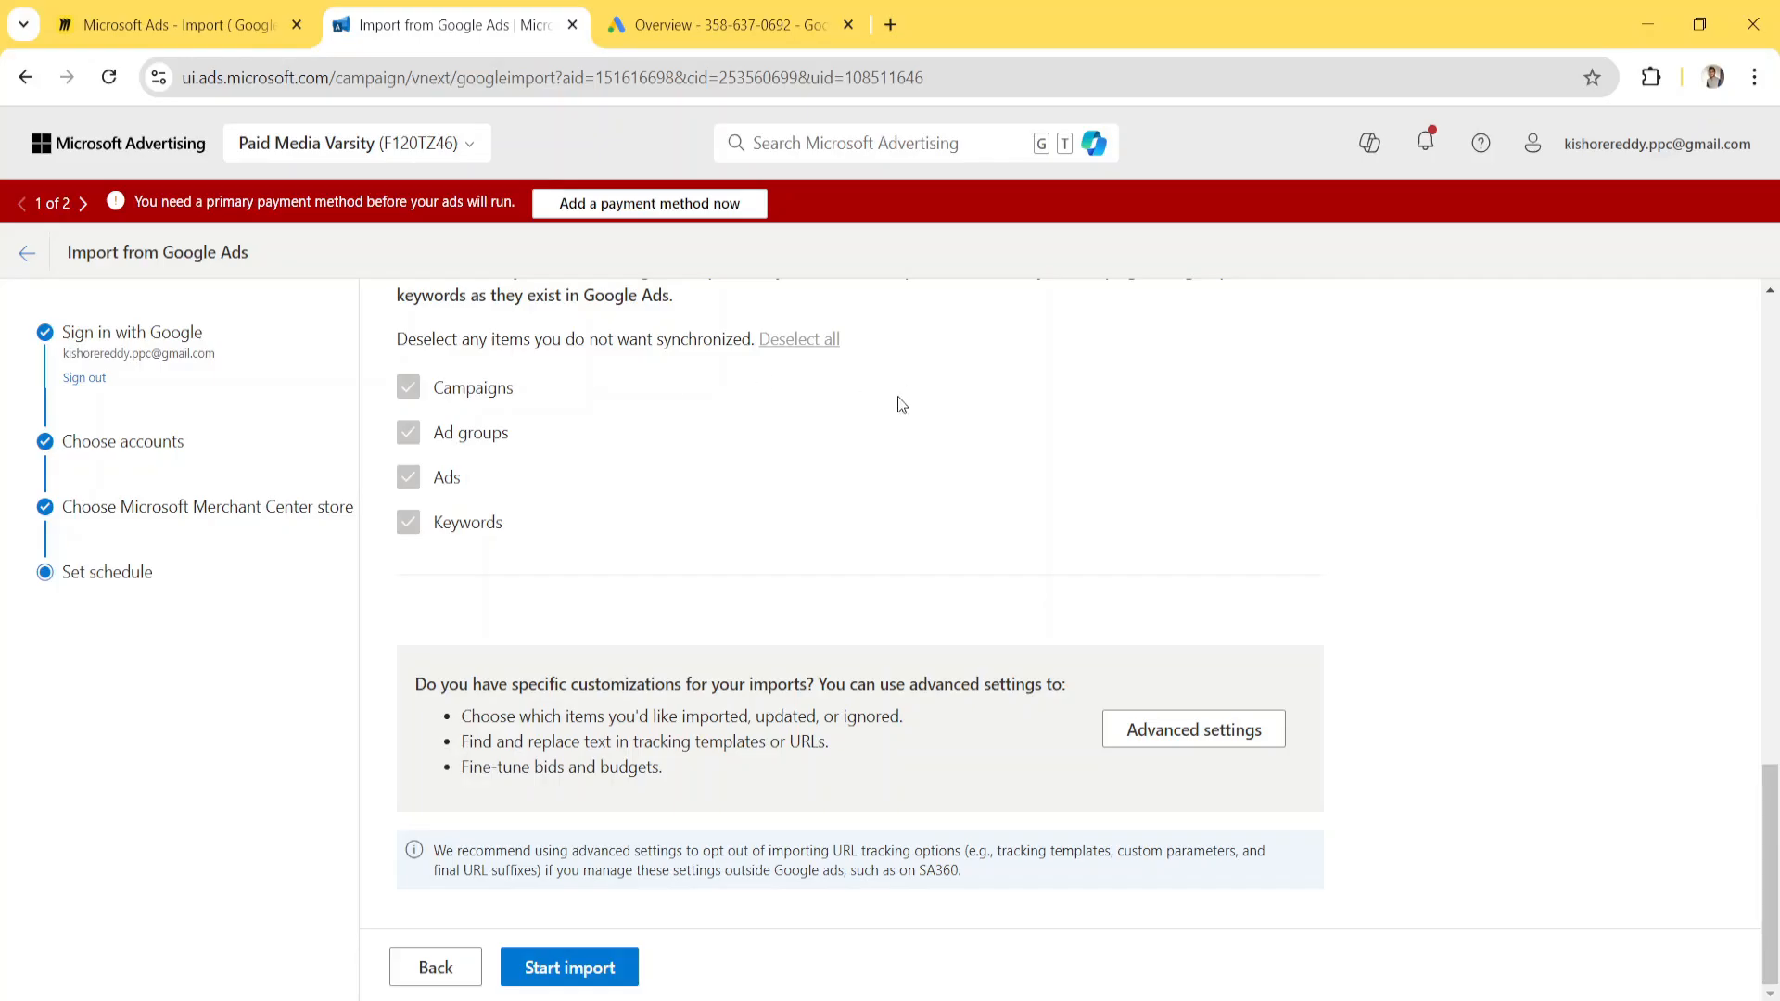
{"action": "left_click", "coordinate": [1150, 732]}
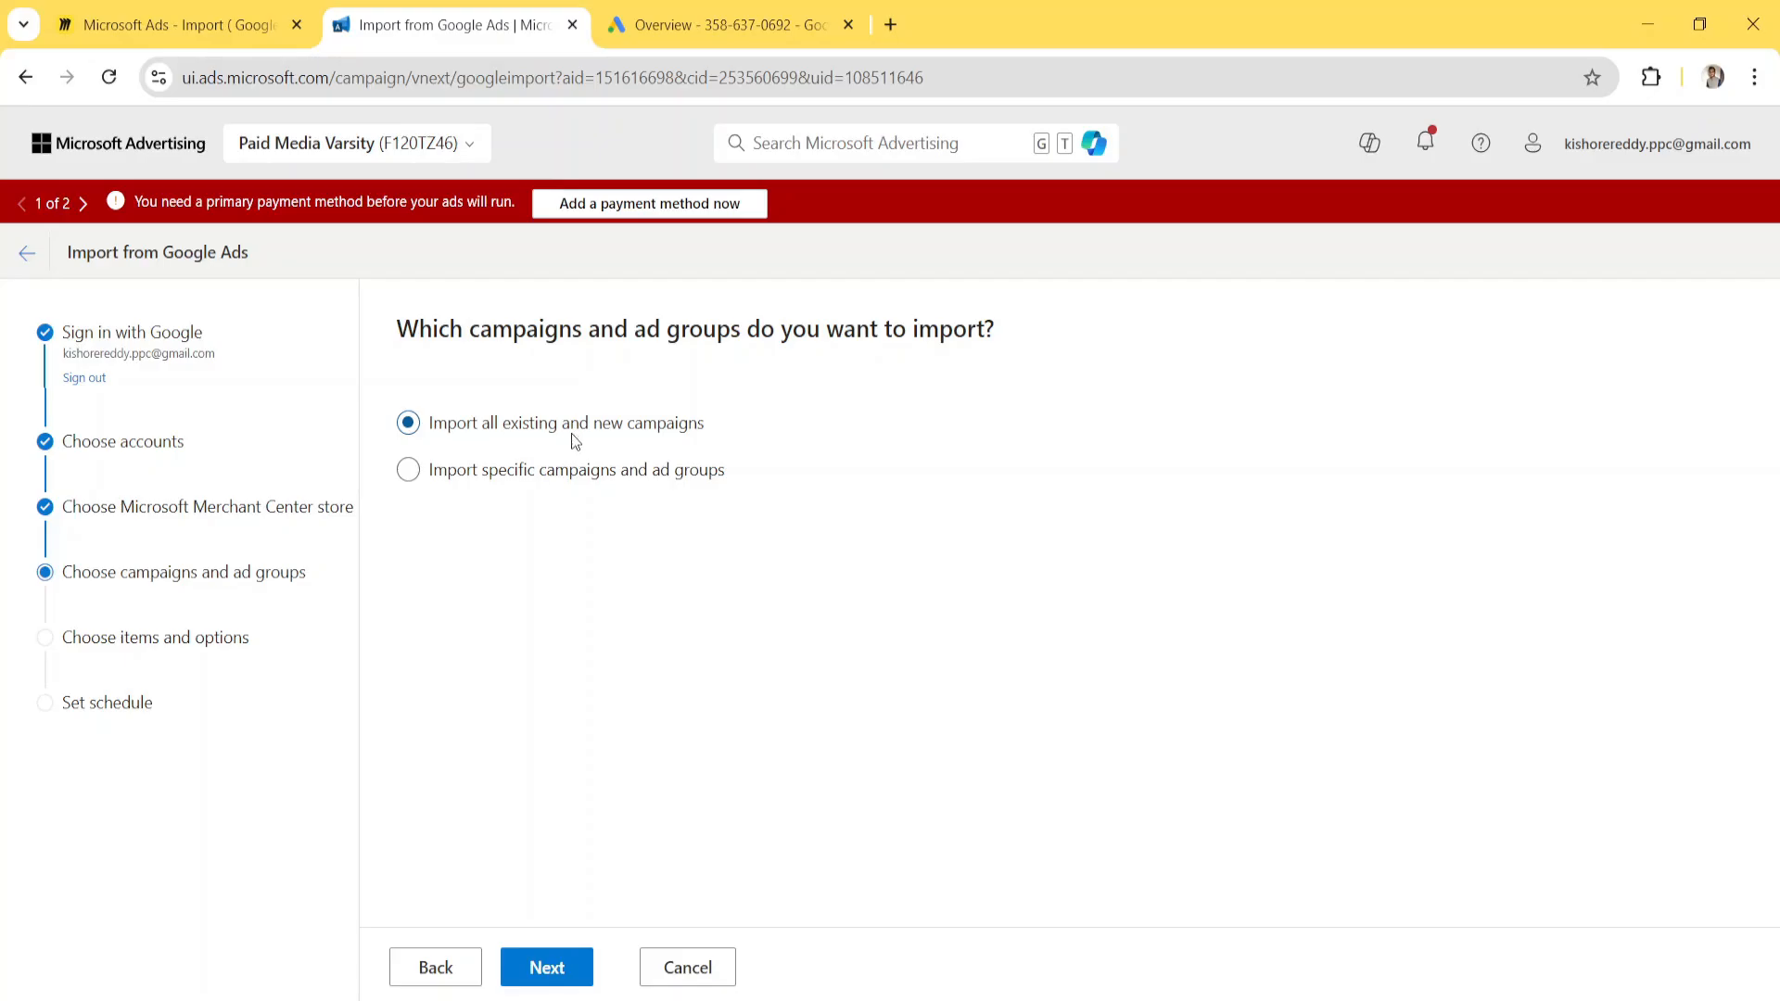
Choose to import specific campaigns and ad groups, select only the Demo-Non-Brand-Furniture-EM campaign, and continue to the items and options
{"action": "left_click", "coordinate": [487, 475]}
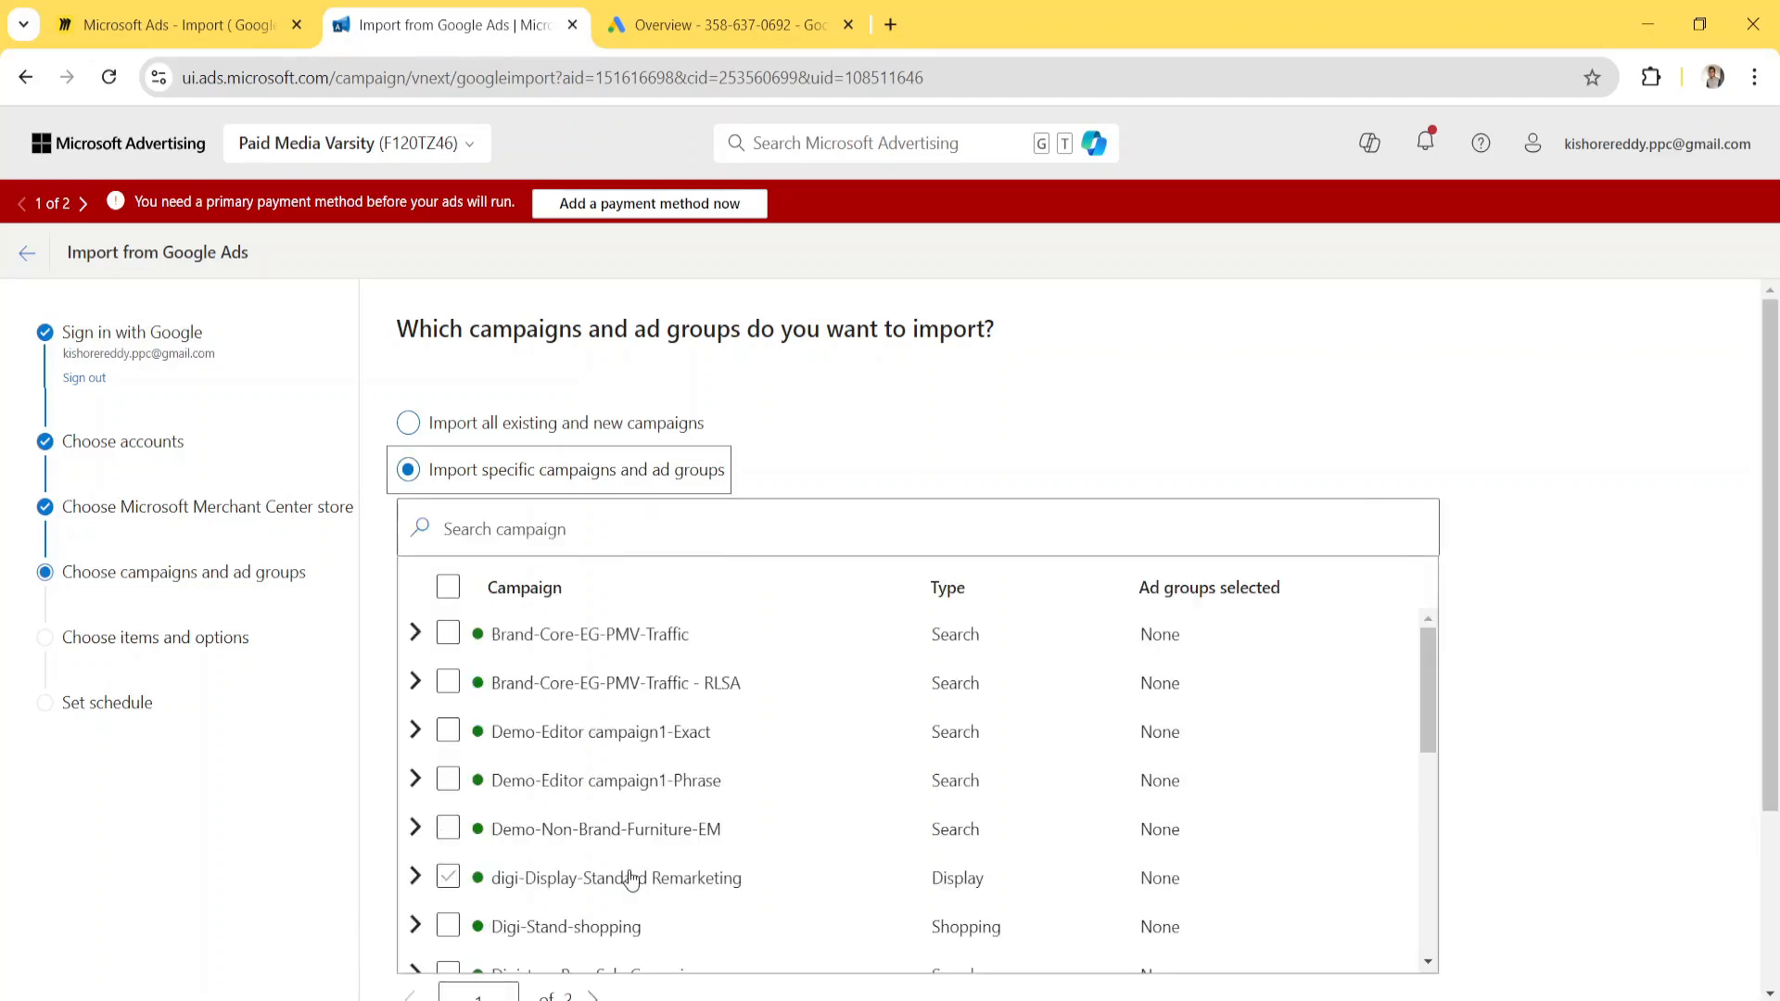
{"action": "scroll", "coordinate": [631, 877], "scroll_direction": "down", "scroll_amount": 1}
{"action": "scroll", "coordinate": [631, 877], "scroll_direction": "down", "scroll_amount": 1}
{"action": "scroll", "coordinate": [1489, 749], "scroll_direction": "down", "scroll_amount": 1}
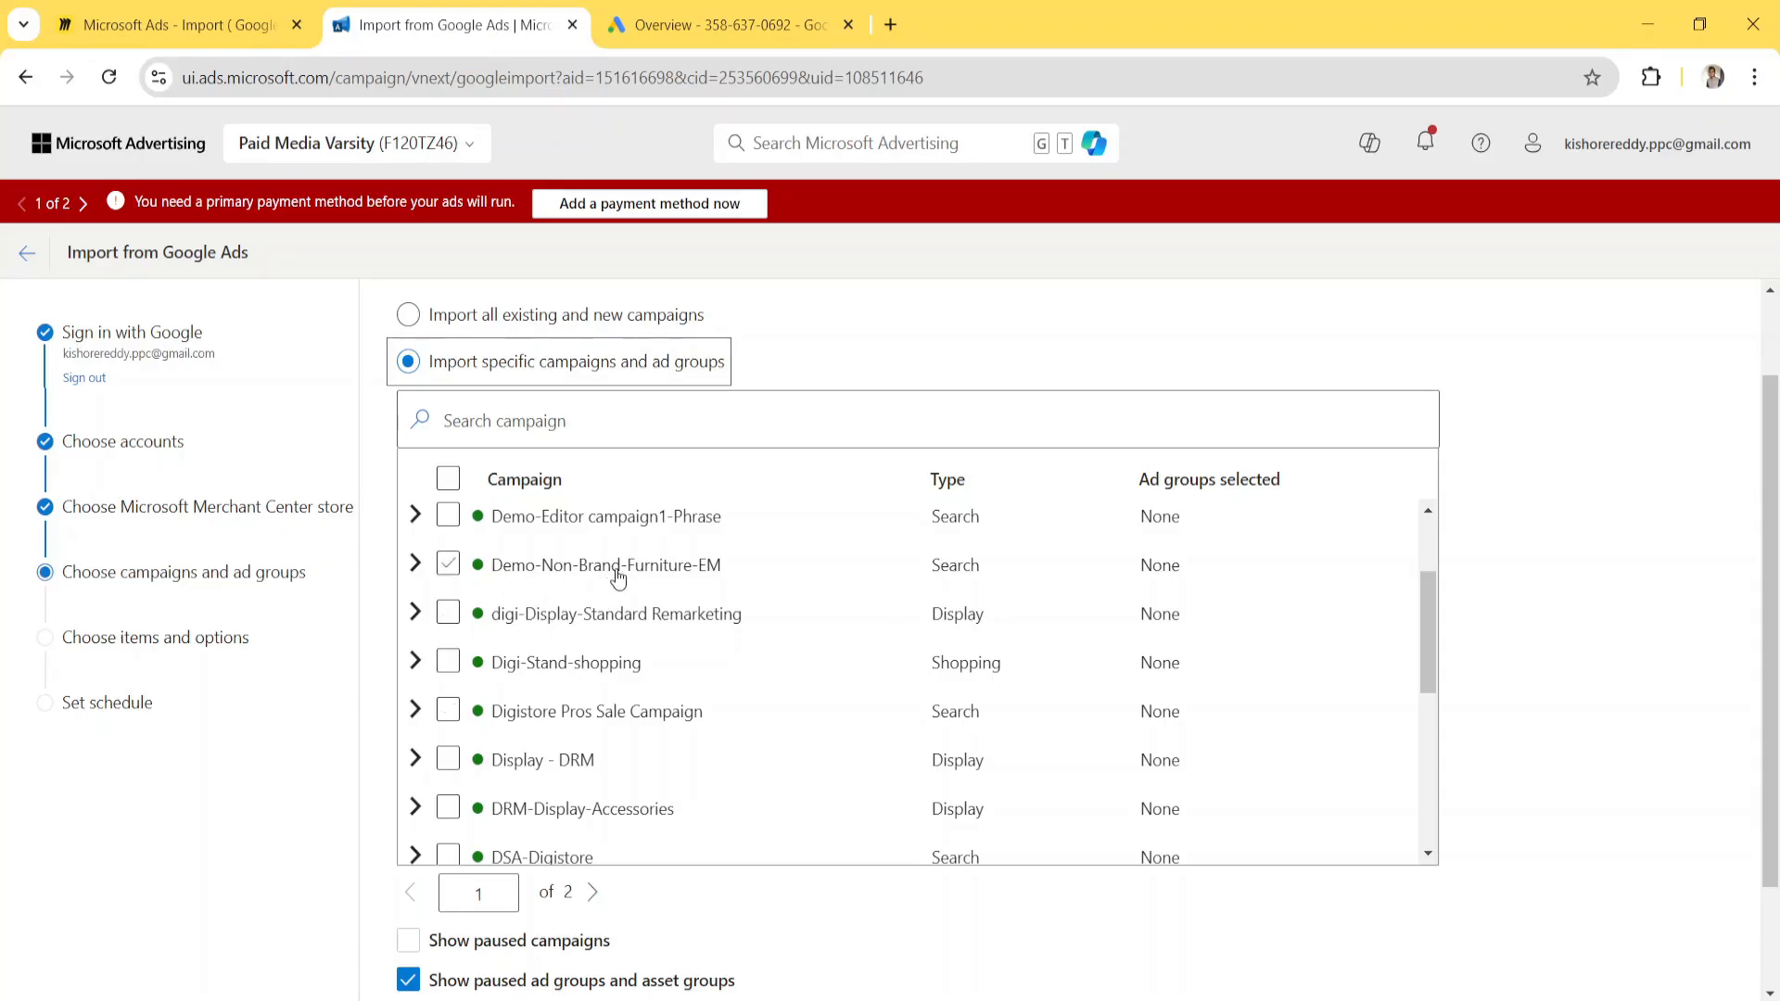
{"action": "left_click", "coordinate": [461, 569]}
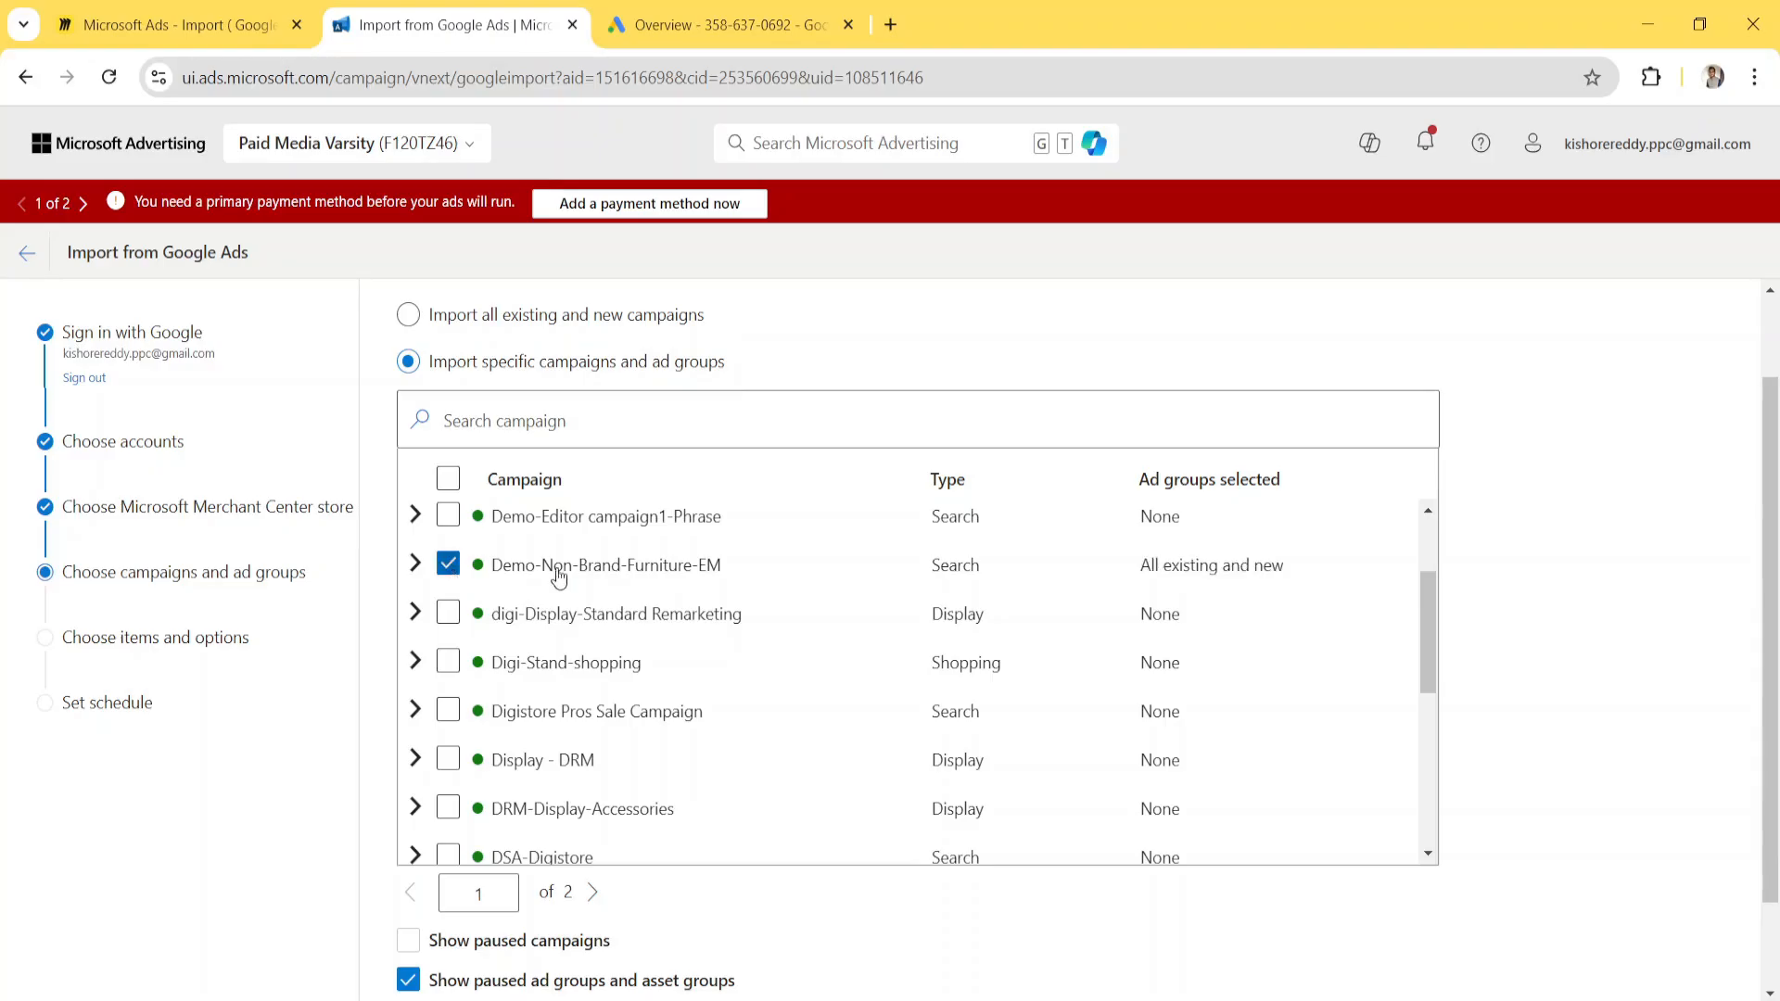
{"action": "scroll", "coordinate": [1676, 578], "scroll_direction": "down", "scroll_amount": 1}
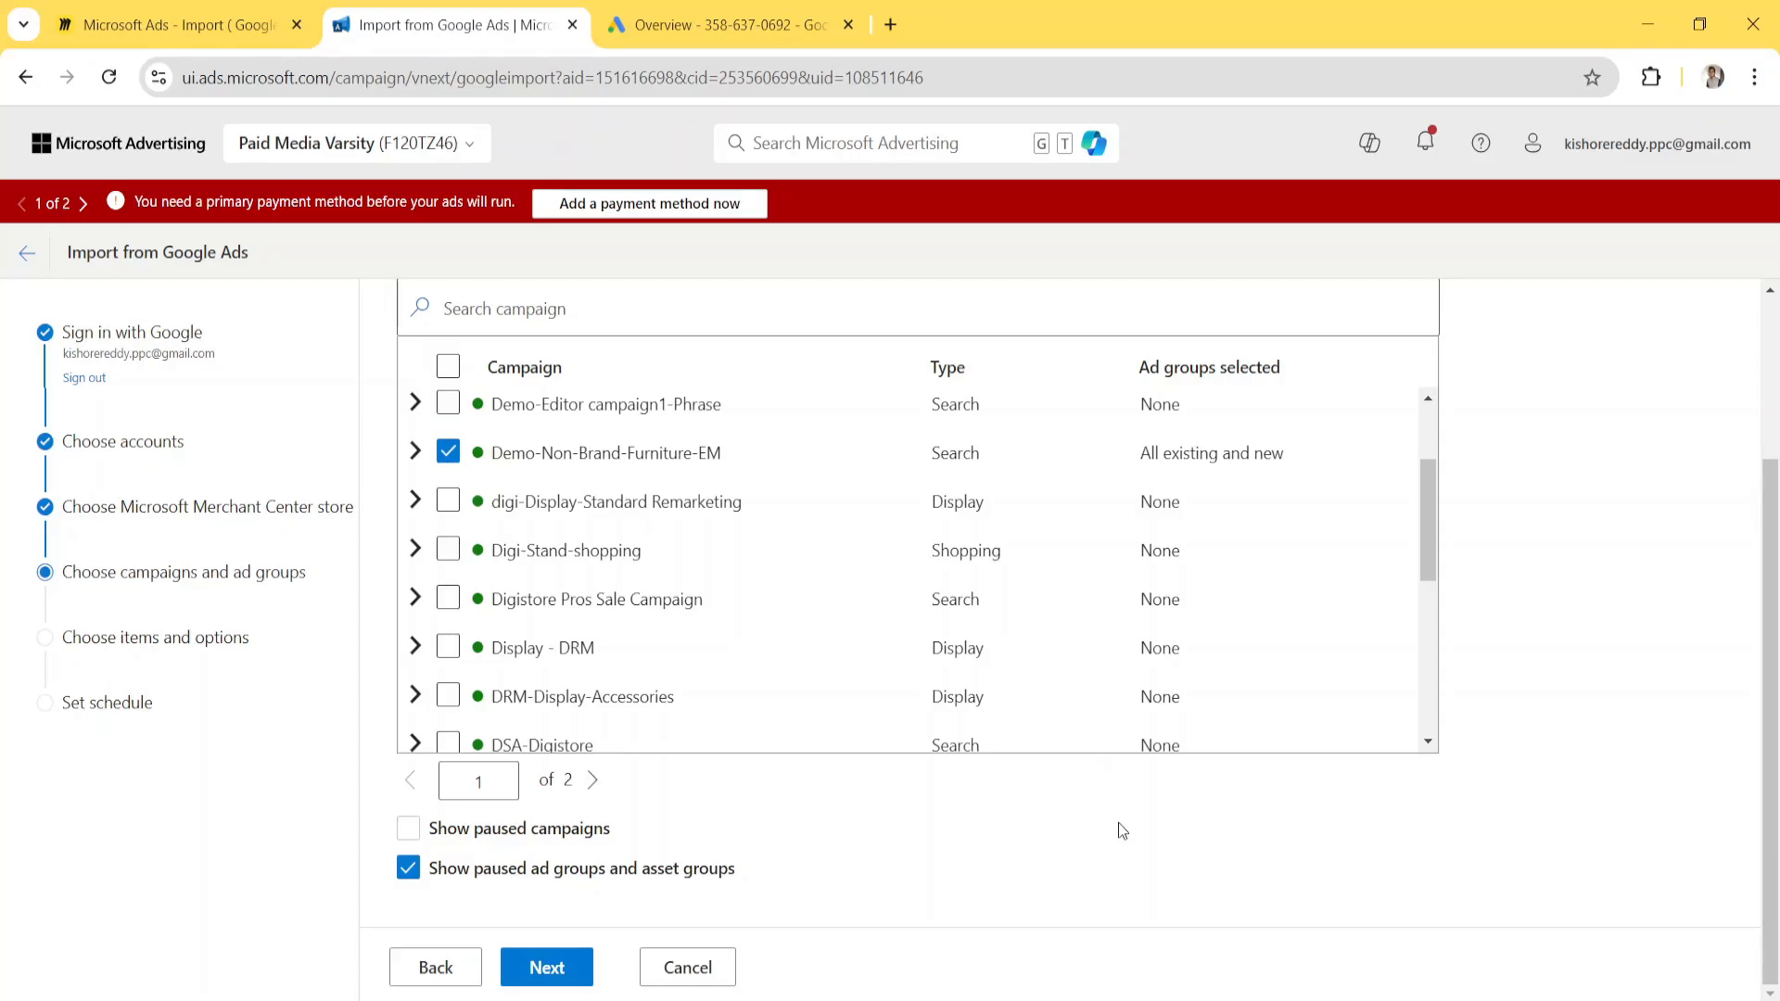
{"action": "left_click", "coordinate": [543, 967]}
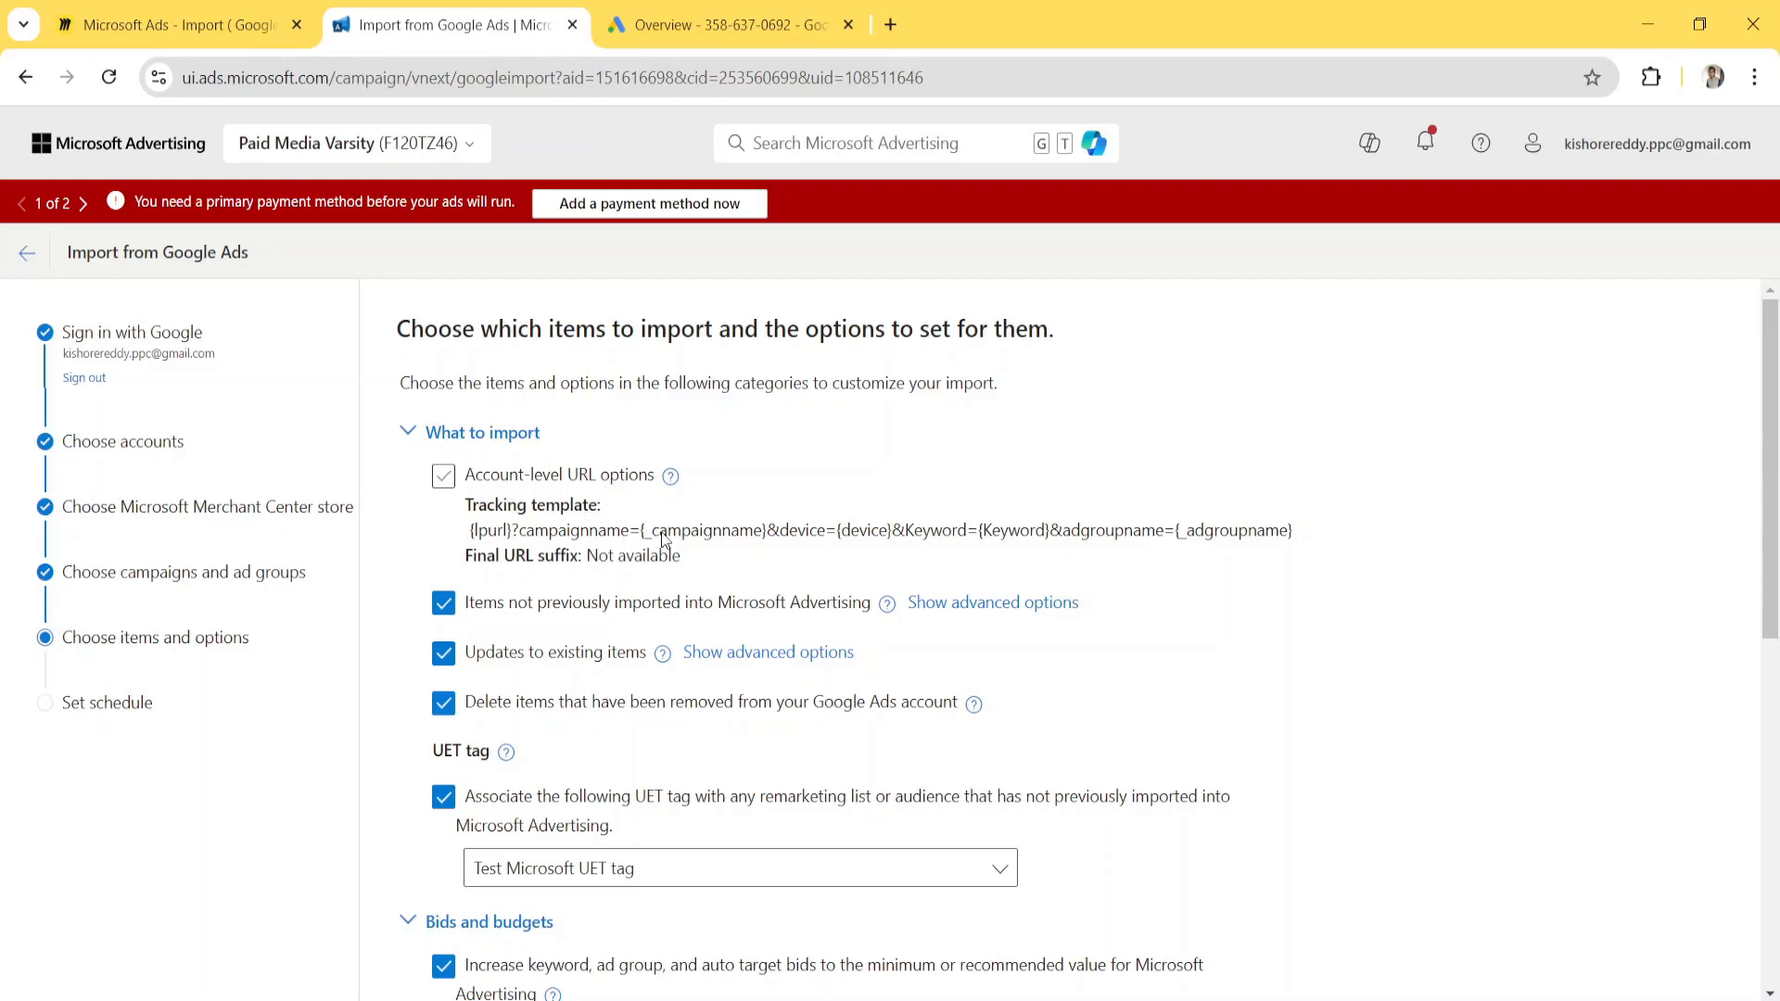
Exclude tracking templates, custom parameters, and final URL suffixes from the items not previously imported into Microsoft Advertising
{"action": "scroll", "coordinate": [663, 540], "scroll_direction": "down", "scroll_amount": 1}
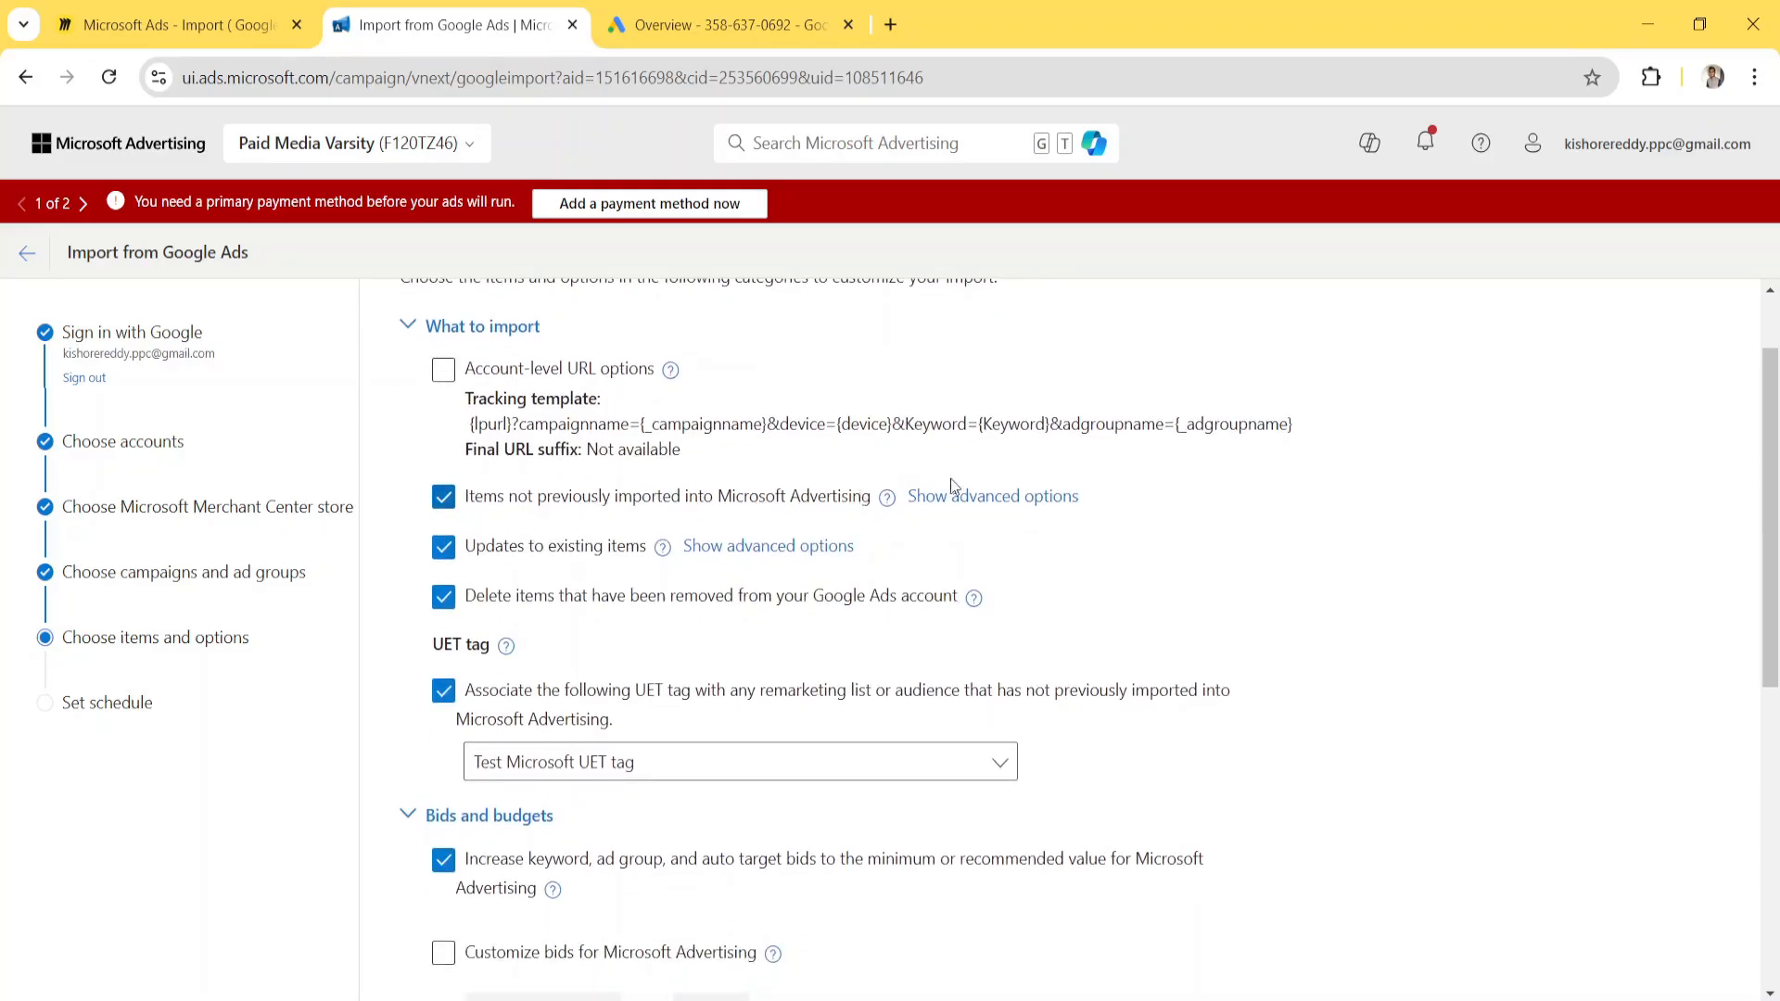
{"action": "left_click", "coordinate": [974, 501]}
{"action": "scroll", "coordinate": [575, 643], "scroll_direction": "down", "scroll_amount": 1}
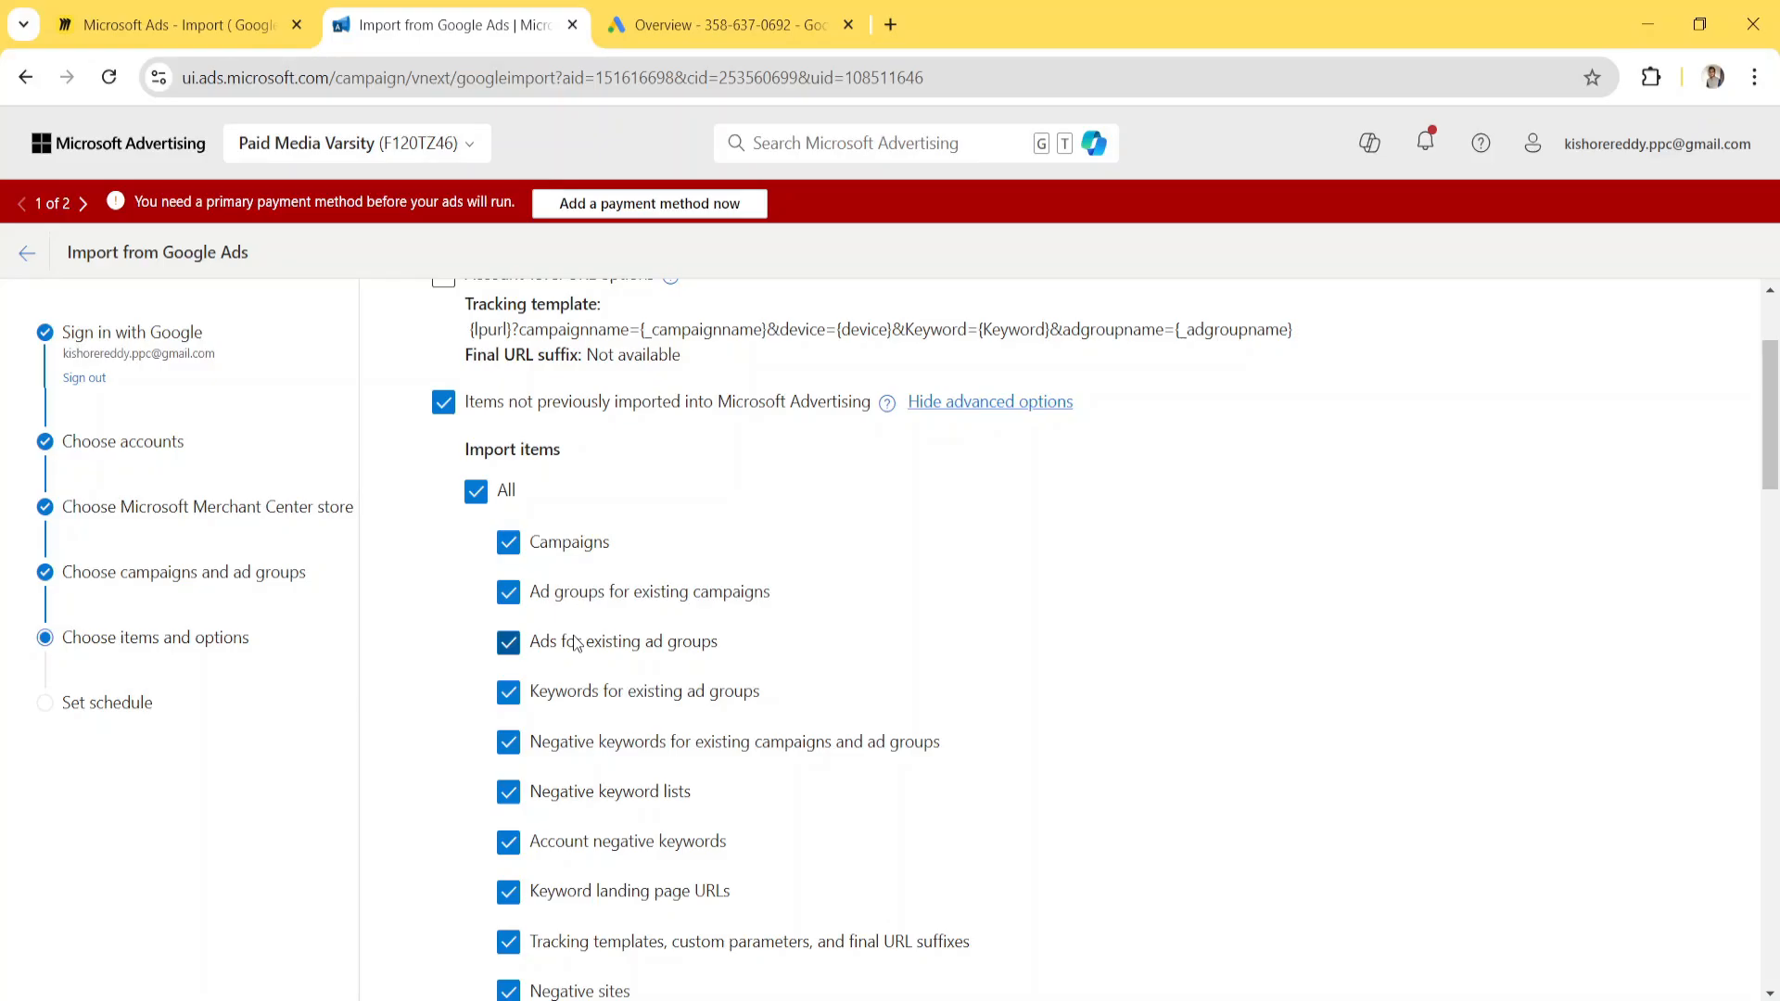
{"action": "scroll", "coordinate": [575, 643], "scroll_direction": "down", "scroll_amount": 2}
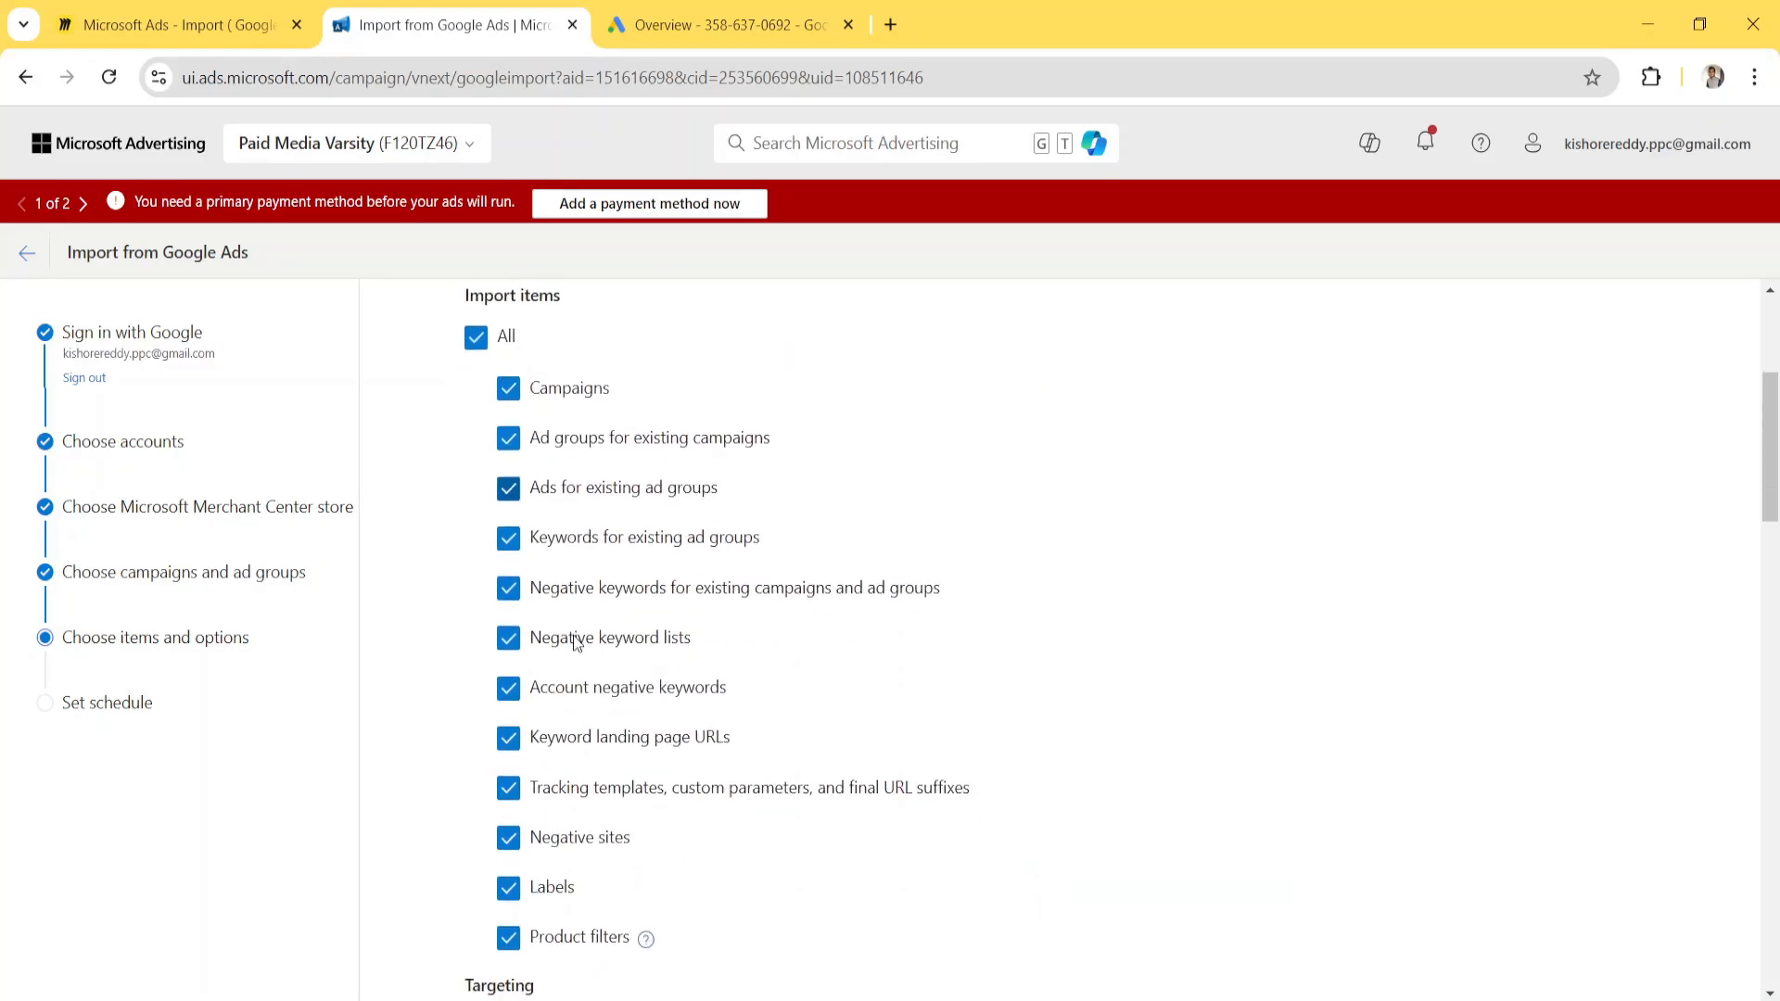
{"action": "left_click", "coordinate": [530, 798]}
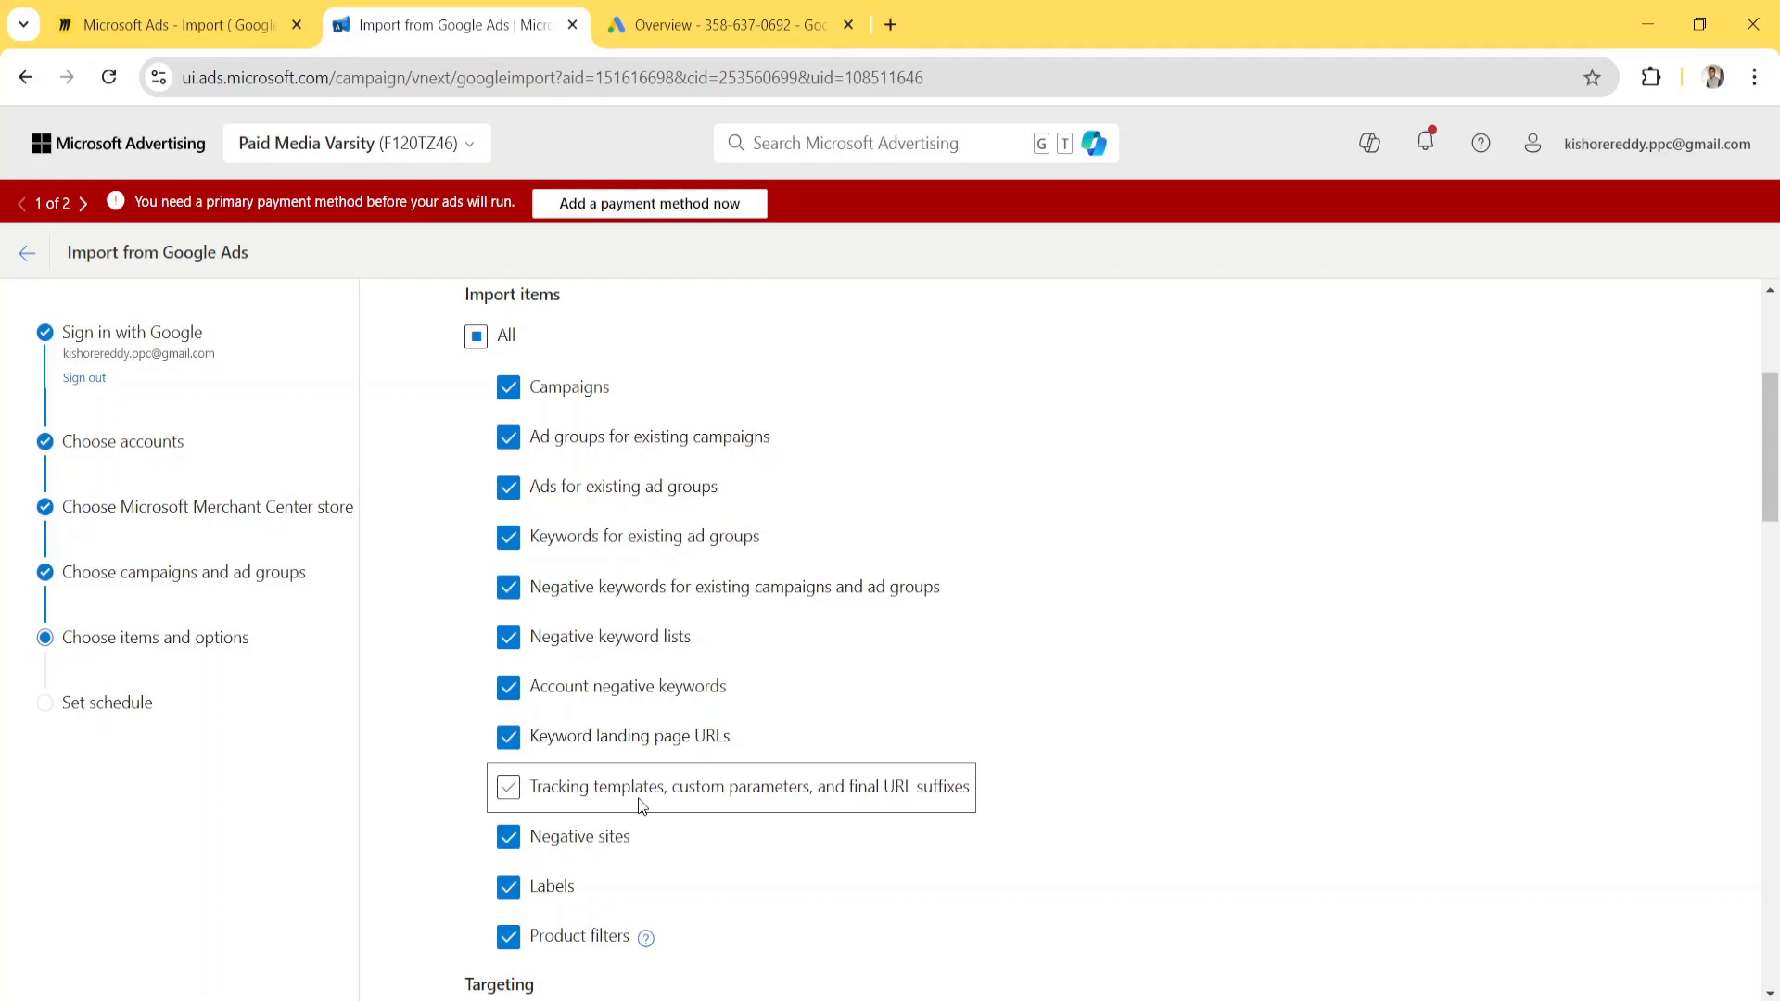
{"action": "scroll", "coordinate": [417, 866], "scroll_direction": "down", "scroll_amount": 3}
{"action": "scroll", "coordinate": [414, 859], "scroll_direction": "down", "scroll_amount": 10}
{"action": "scroll", "coordinate": [414, 861], "scroll_direction": "up", "scroll_amount": 15}
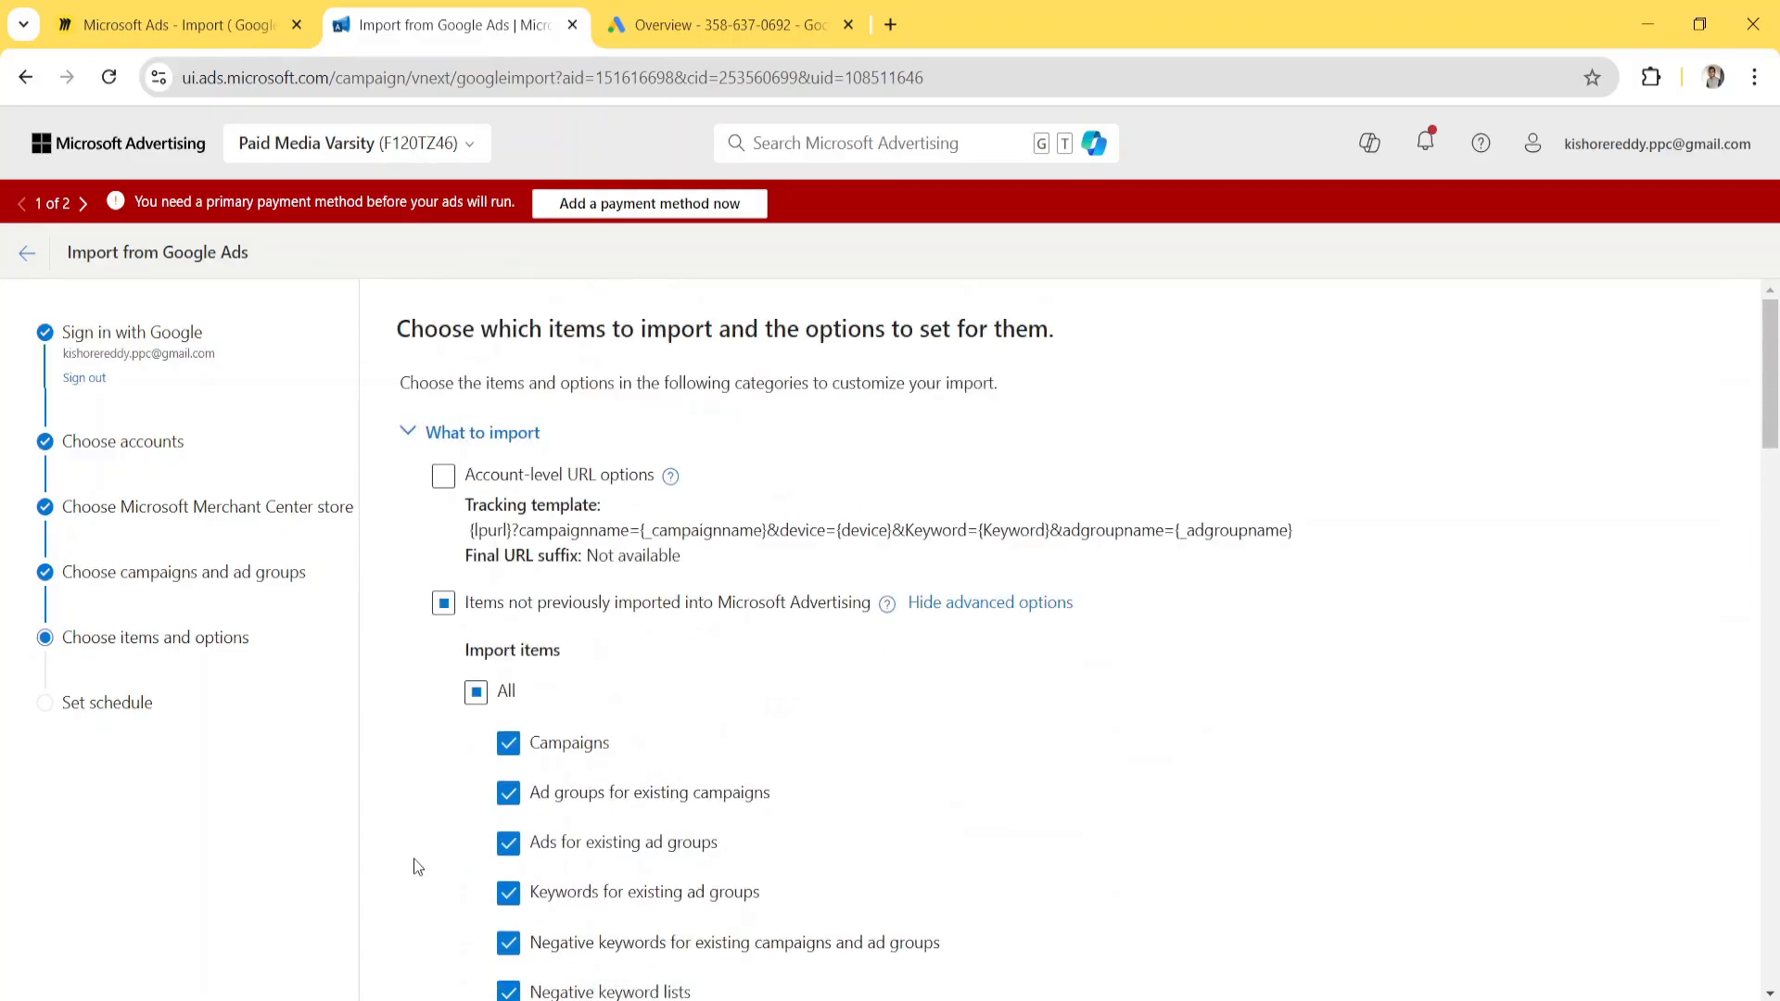
{"action": "left_click", "coordinate": [956, 604]}
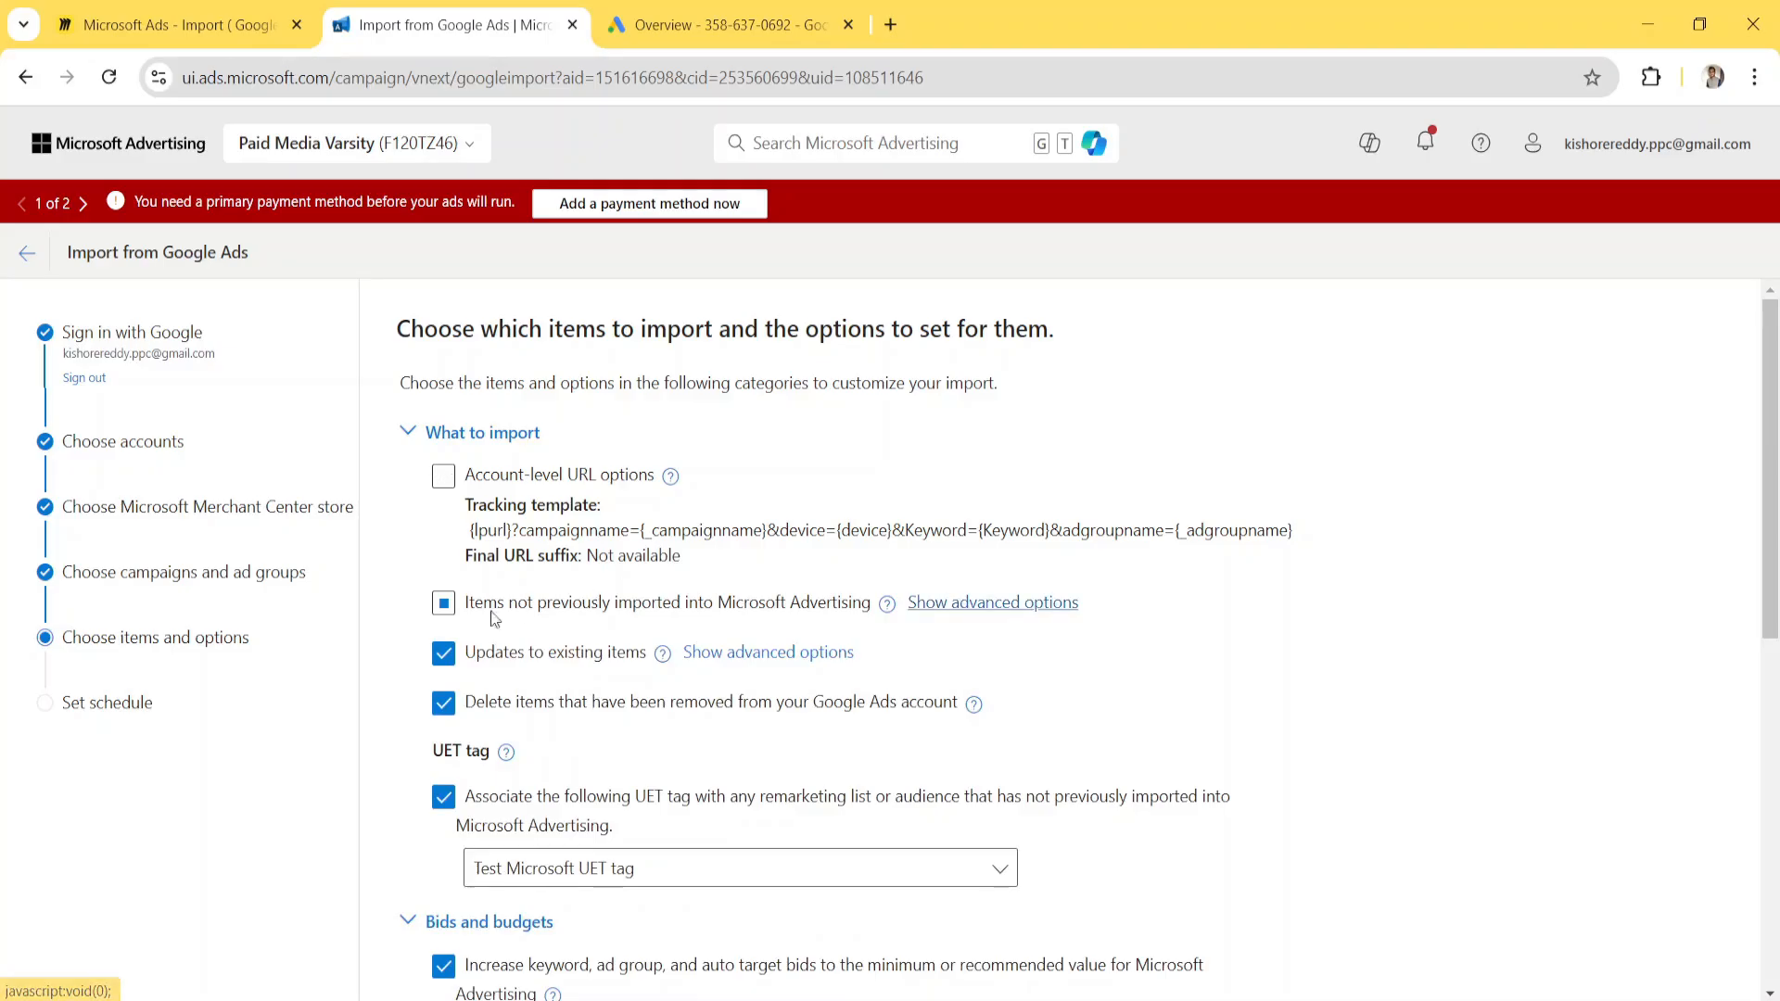
Turn off both updates to existing items and the deletion of items removed from the Google Ads account
{"action": "scroll", "coordinate": [496, 619], "scroll_direction": "down", "scroll_amount": 1}
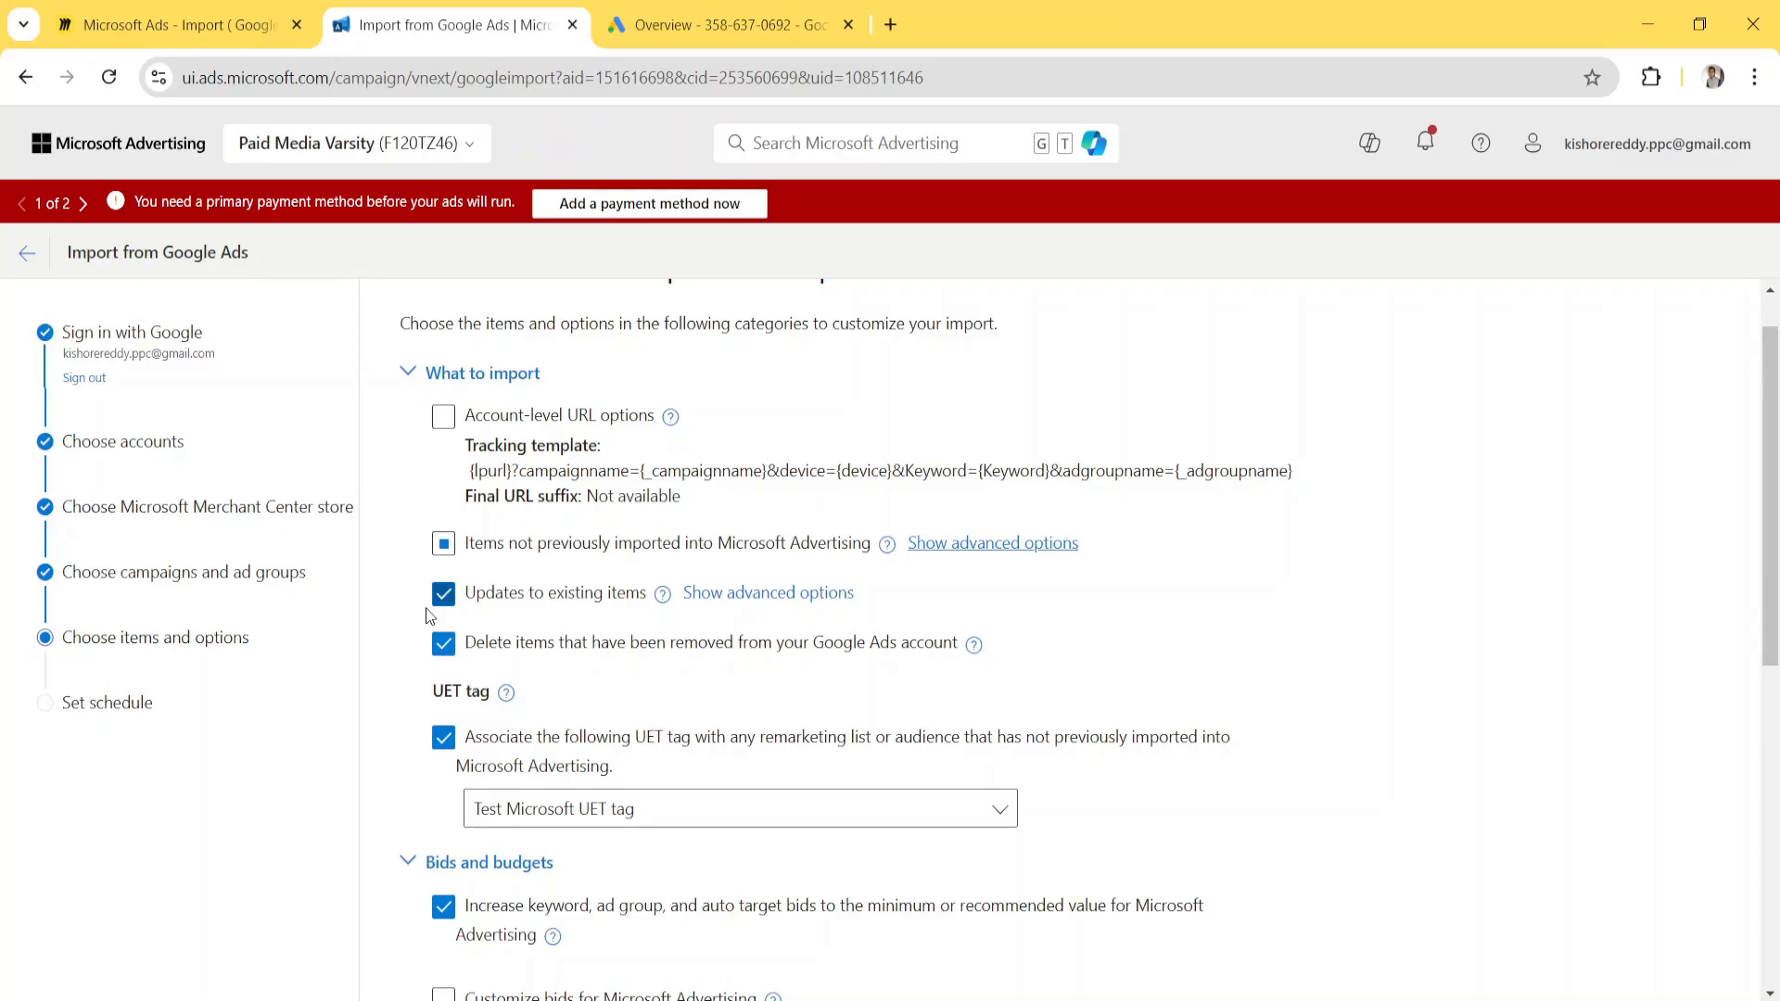
{"action": "scroll", "coordinate": [430, 617], "scroll_direction": "down", "scroll_amount": 1}
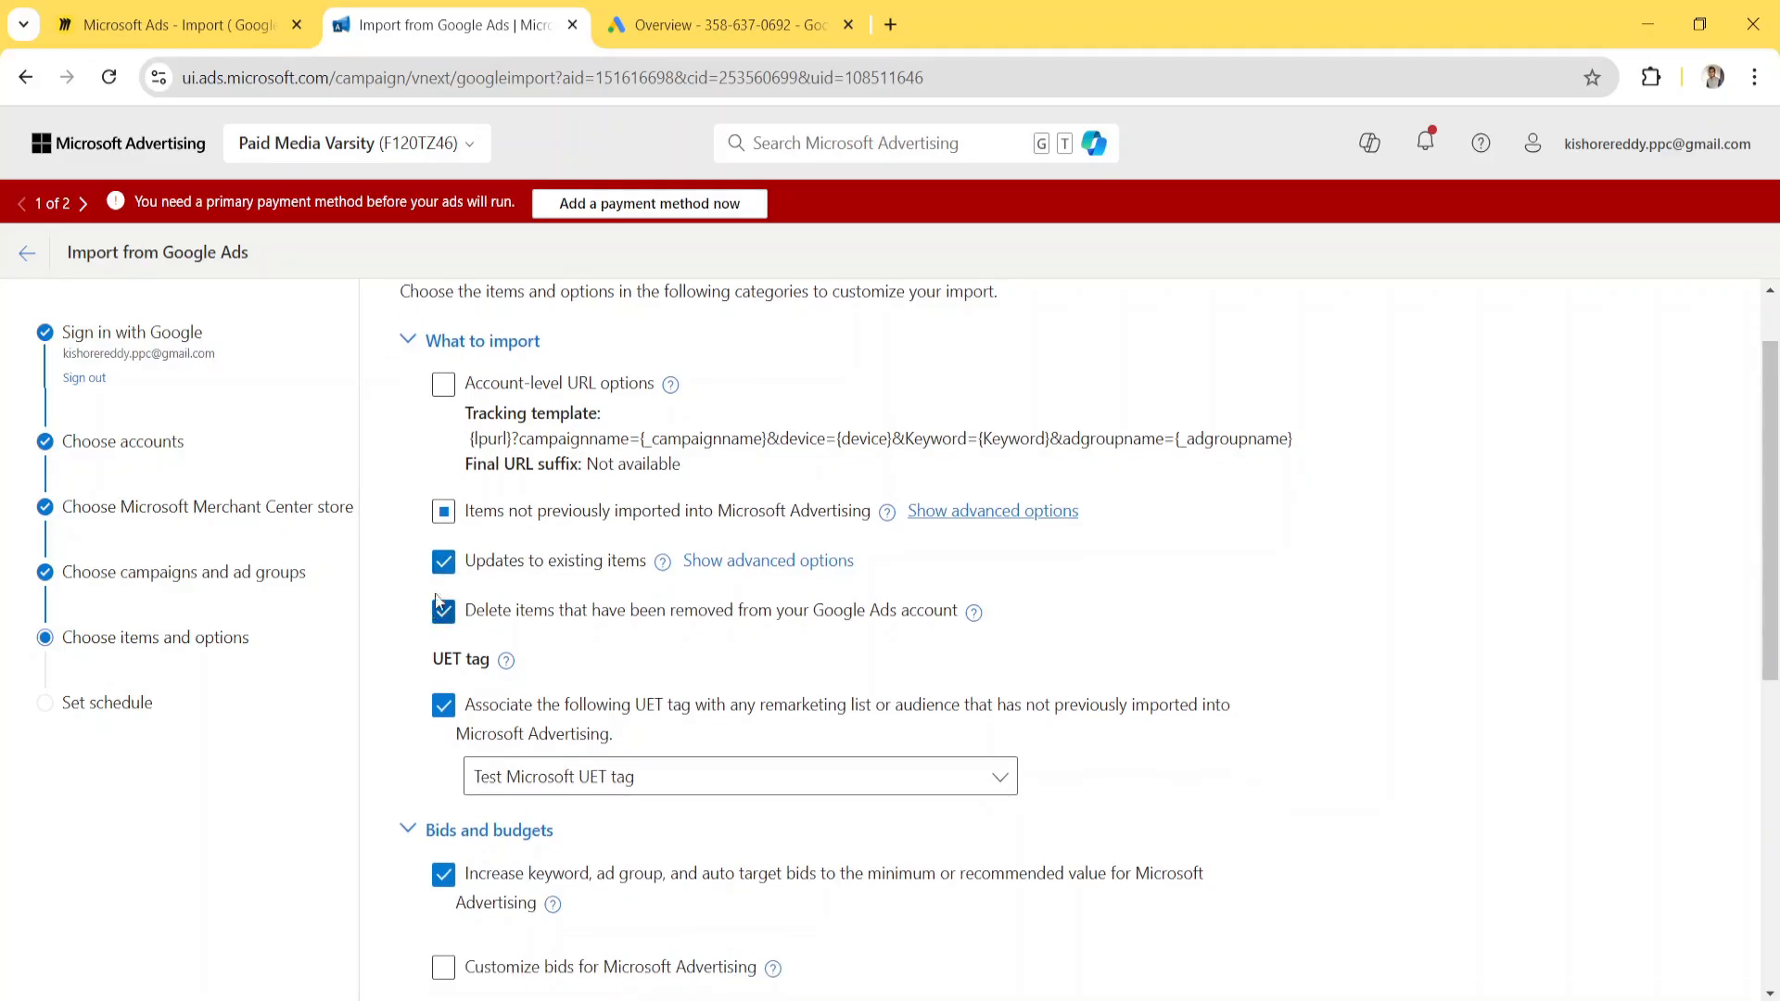
{"action": "left_click", "coordinate": [453, 568]}
{"action": "left_click", "coordinate": [452, 568]}
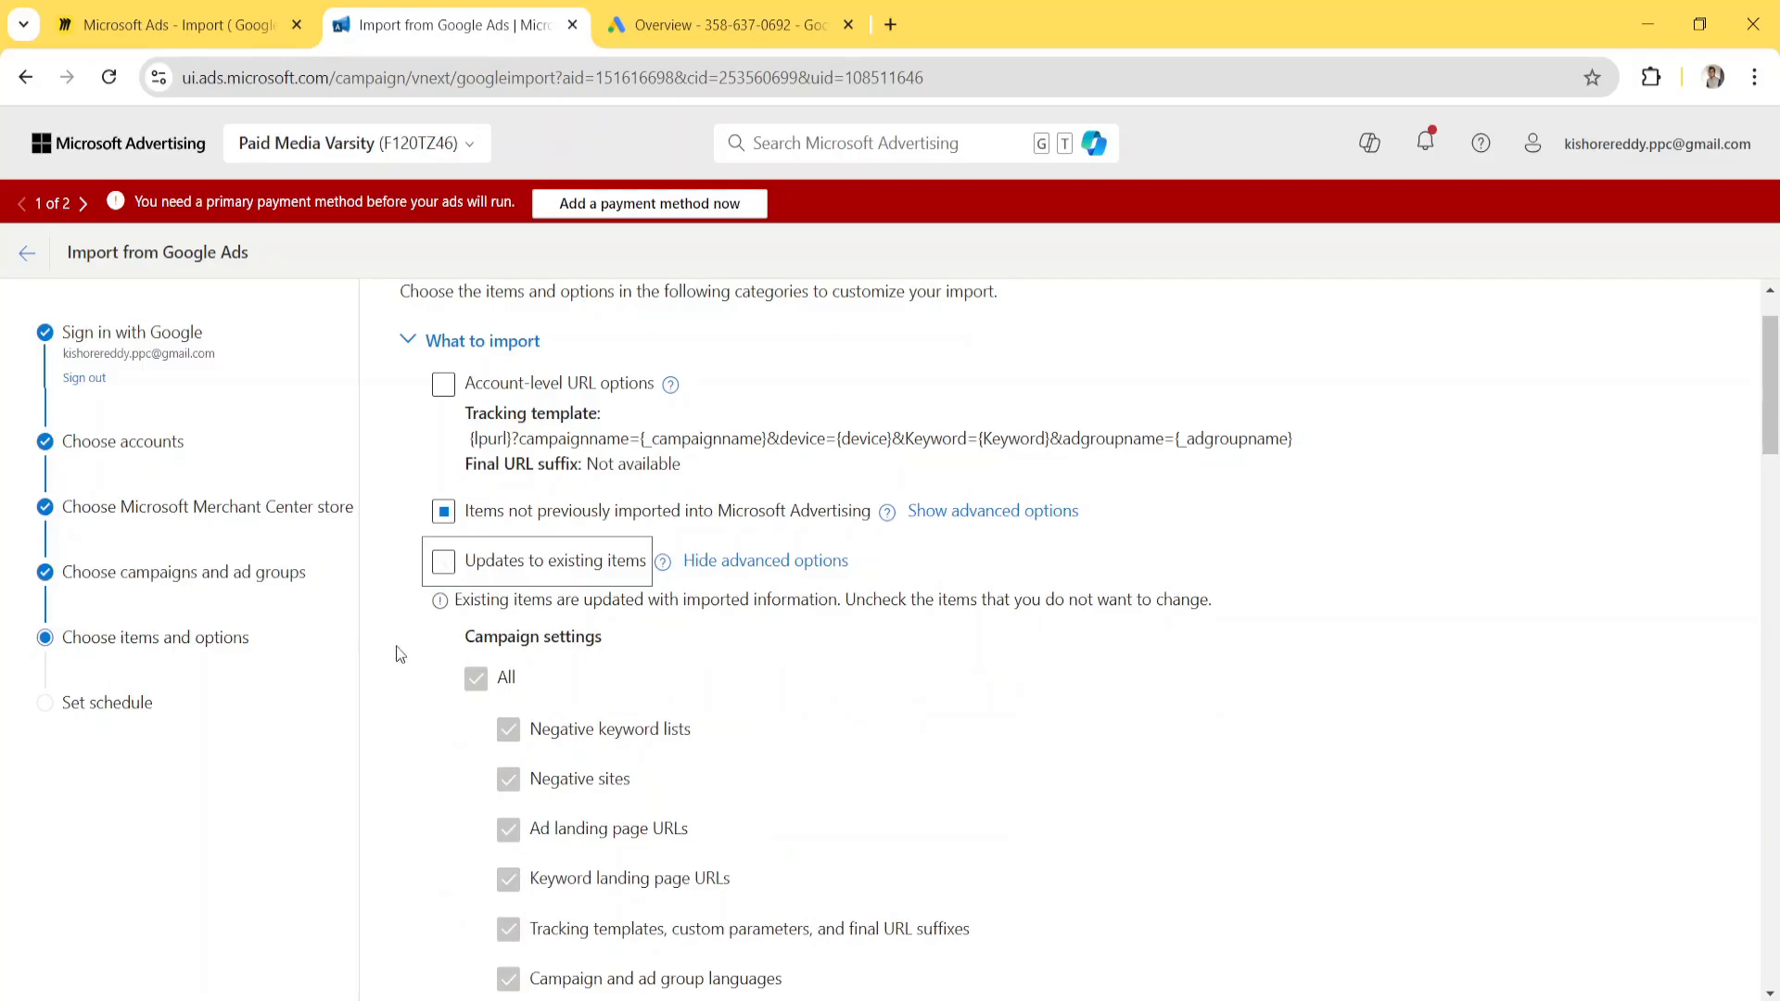
{"action": "left_click", "coordinate": [693, 563]}
{"action": "scroll", "coordinate": [371, 692], "scroll_direction": "down", "scroll_amount": 1}
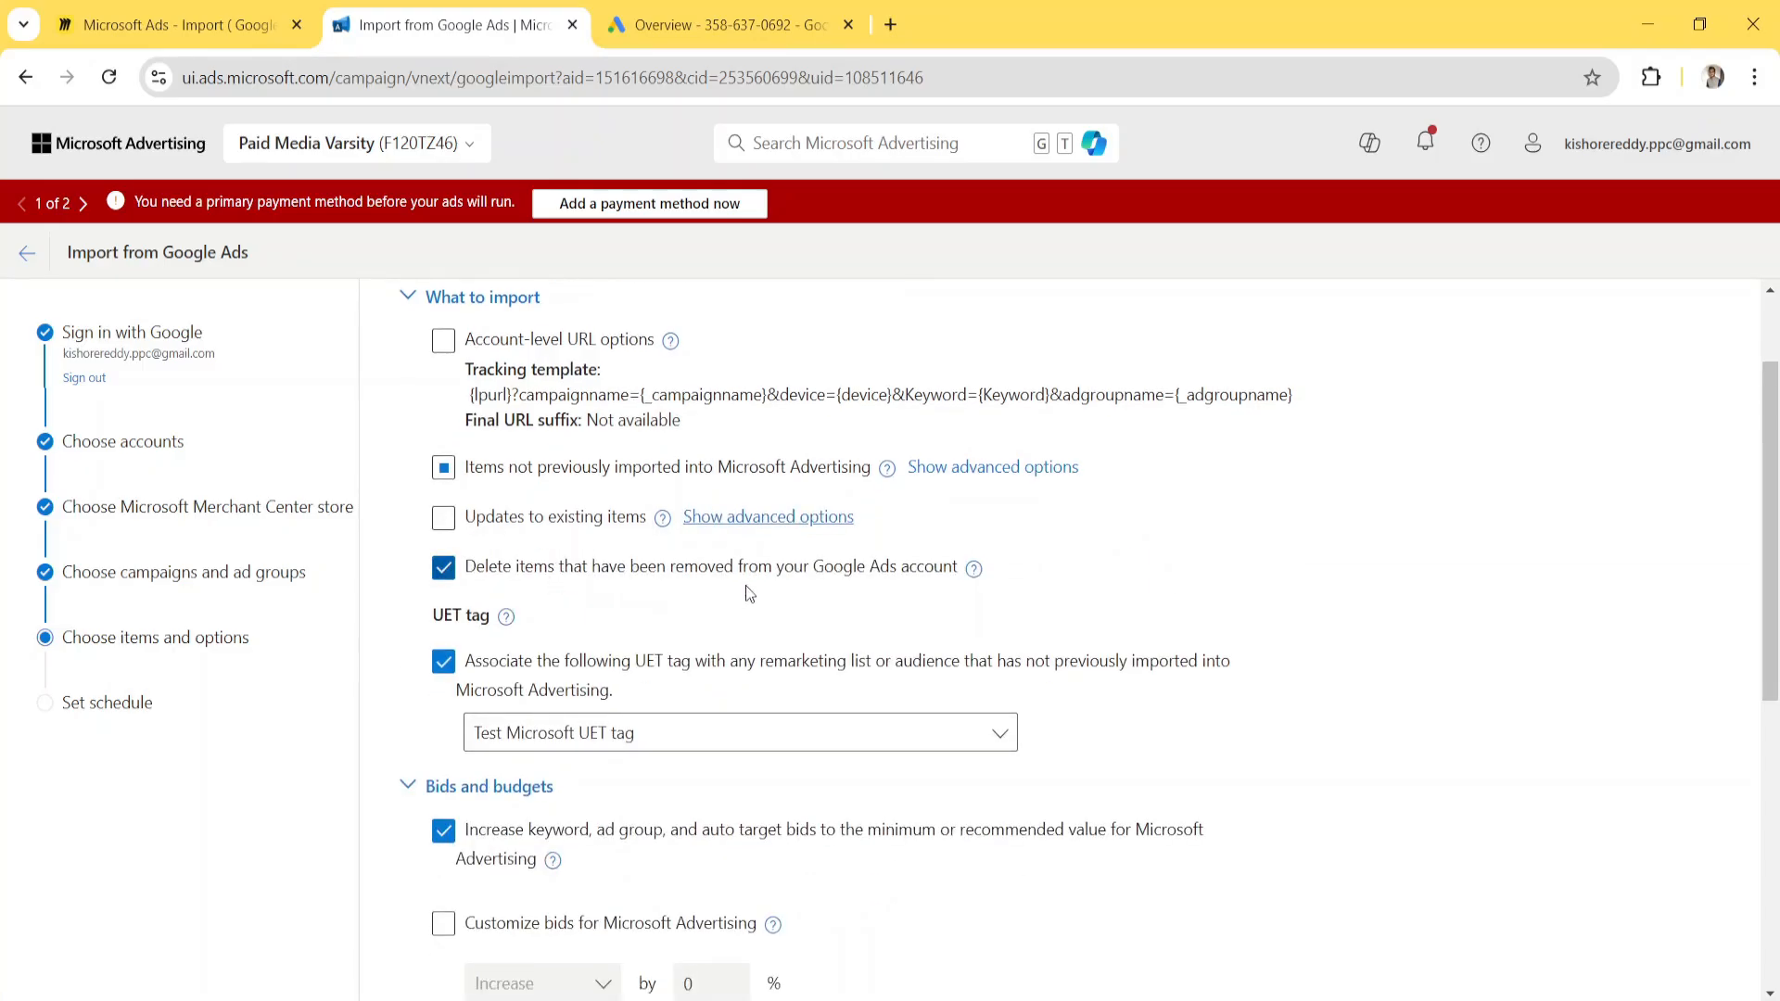
{"action": "left_click", "coordinate": [441, 569]}
Review the UET tag association and the bids and budgets options for the import
{"action": "scroll", "coordinate": [385, 711], "scroll_direction": "down", "scroll_amount": 2}
{"action": "scroll", "coordinate": [385, 711], "scroll_direction": "down", "scroll_amount": 1}
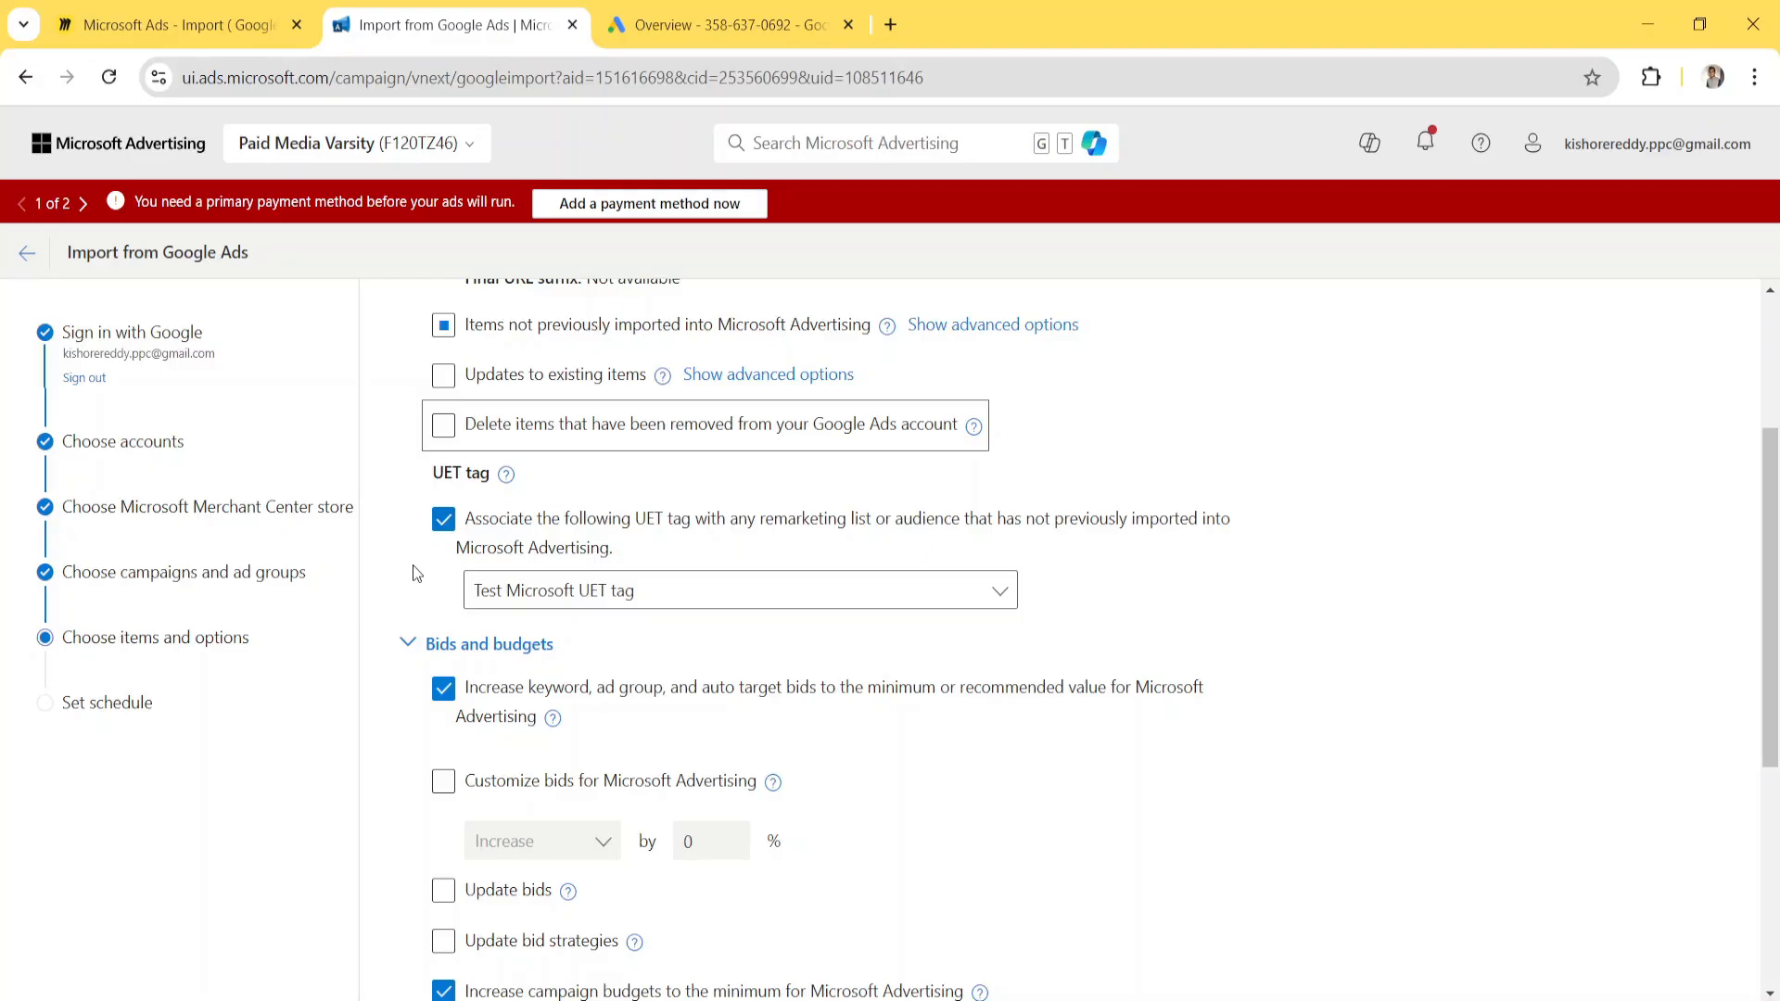
{"action": "scroll", "coordinate": [416, 575], "scroll_direction": "down", "scroll_amount": 2}
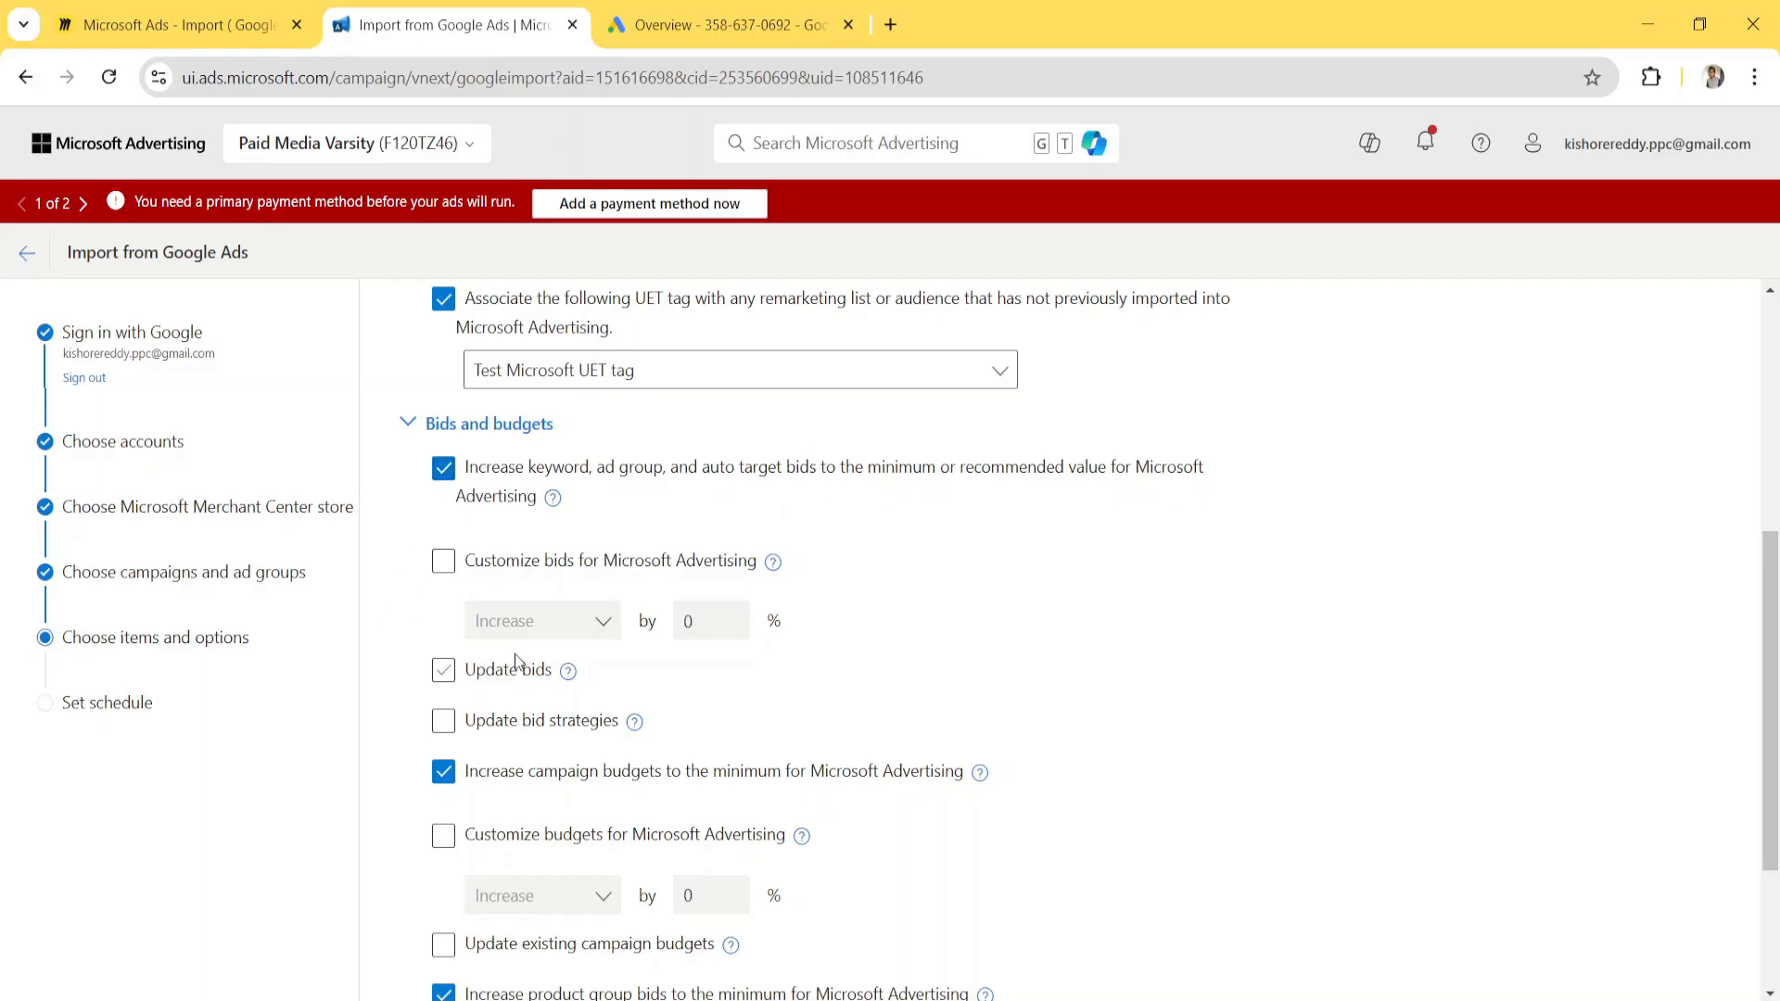
{"action": "scroll", "coordinate": [515, 654], "scroll_direction": "up", "scroll_amount": 1}
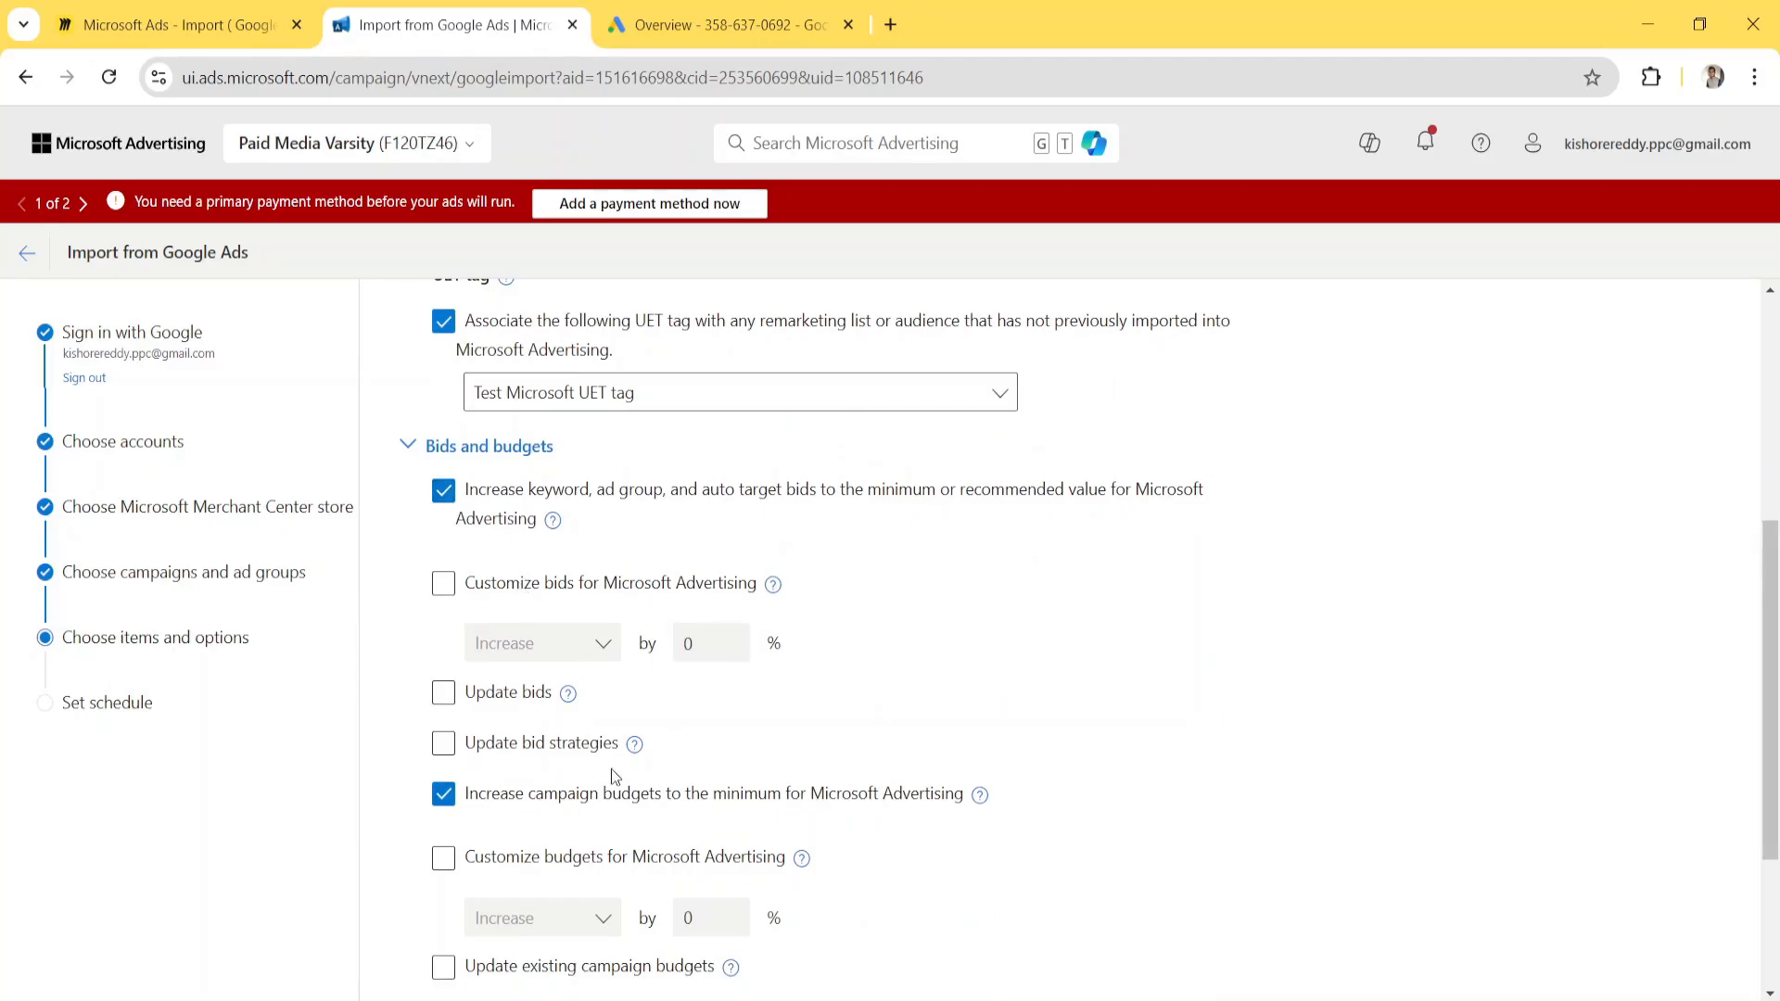
{"action": "scroll", "coordinate": [611, 776], "scroll_direction": "down", "scroll_amount": 3}
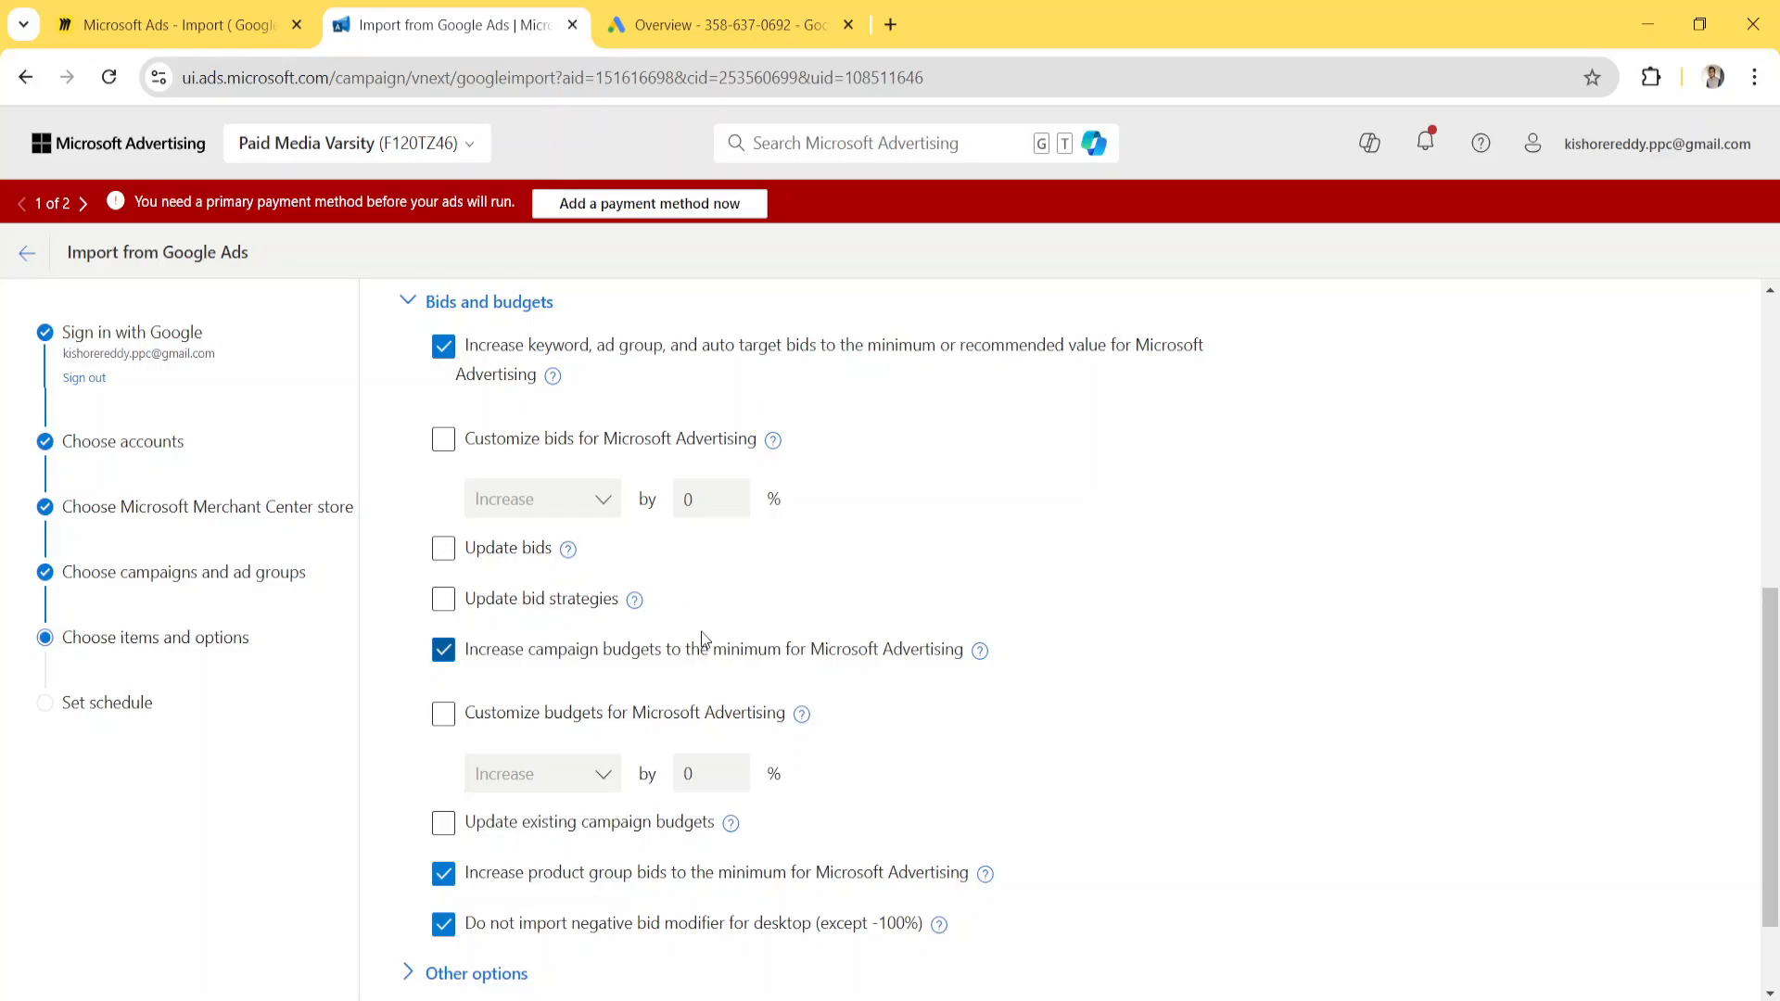
{"action": "scroll", "coordinate": [702, 634], "scroll_direction": "down", "scroll_amount": 2}
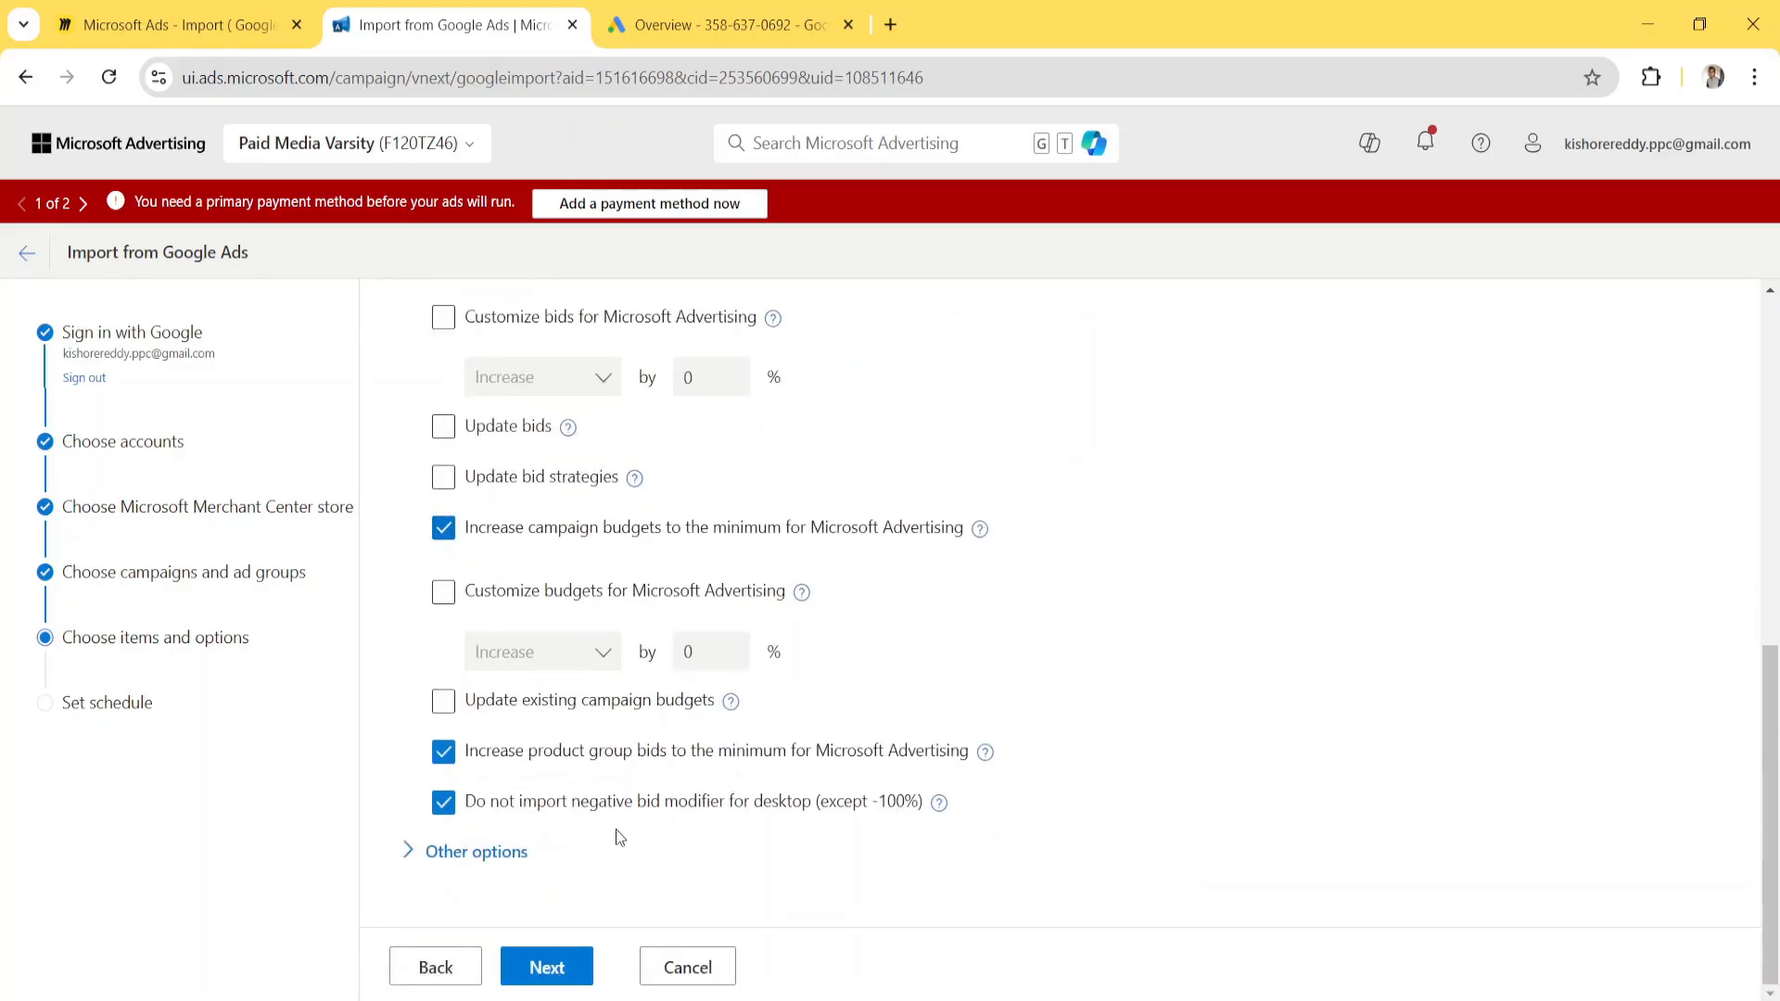
Expand the other import options and enable Include paused ads when importing new ads
{"action": "left_click", "coordinate": [419, 860]}
{"action": "scroll", "coordinate": [420, 864], "scroll_direction": "down", "scroll_amount": 4}
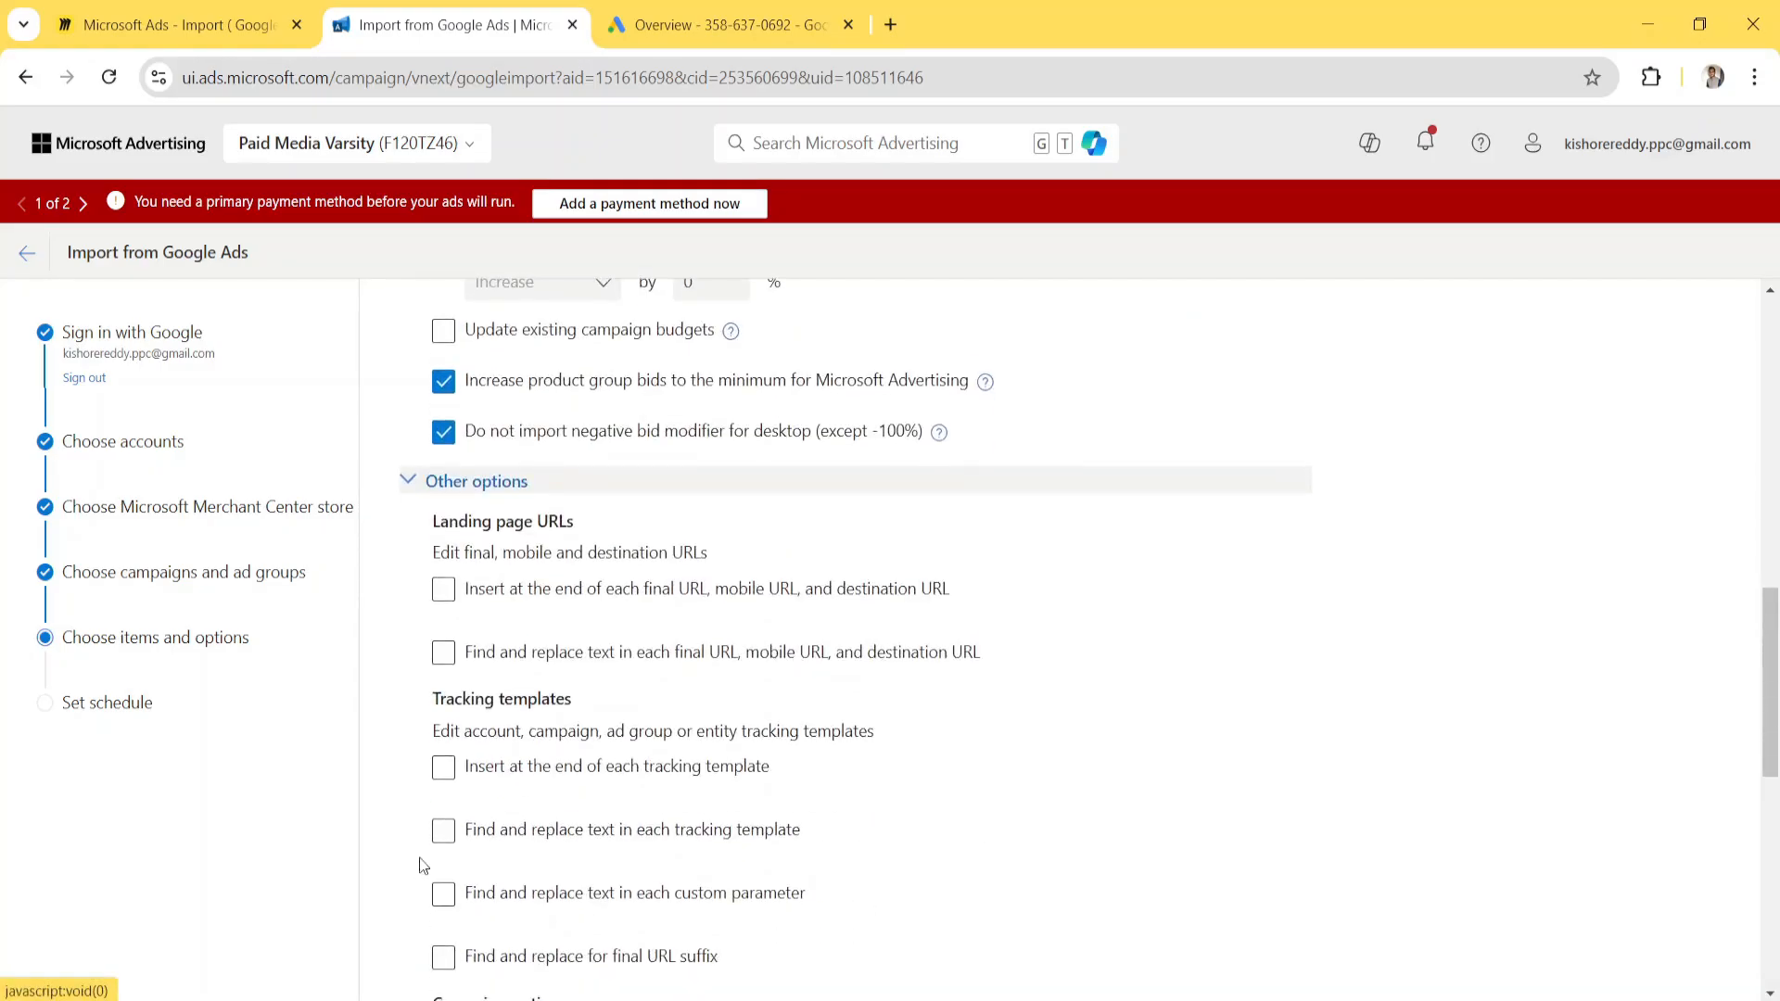
{"action": "scroll", "coordinate": [380, 710], "scroll_direction": "down", "scroll_amount": 3}
{"action": "scroll", "coordinate": [382, 711], "scroll_direction": "down", "scroll_amount": 5}
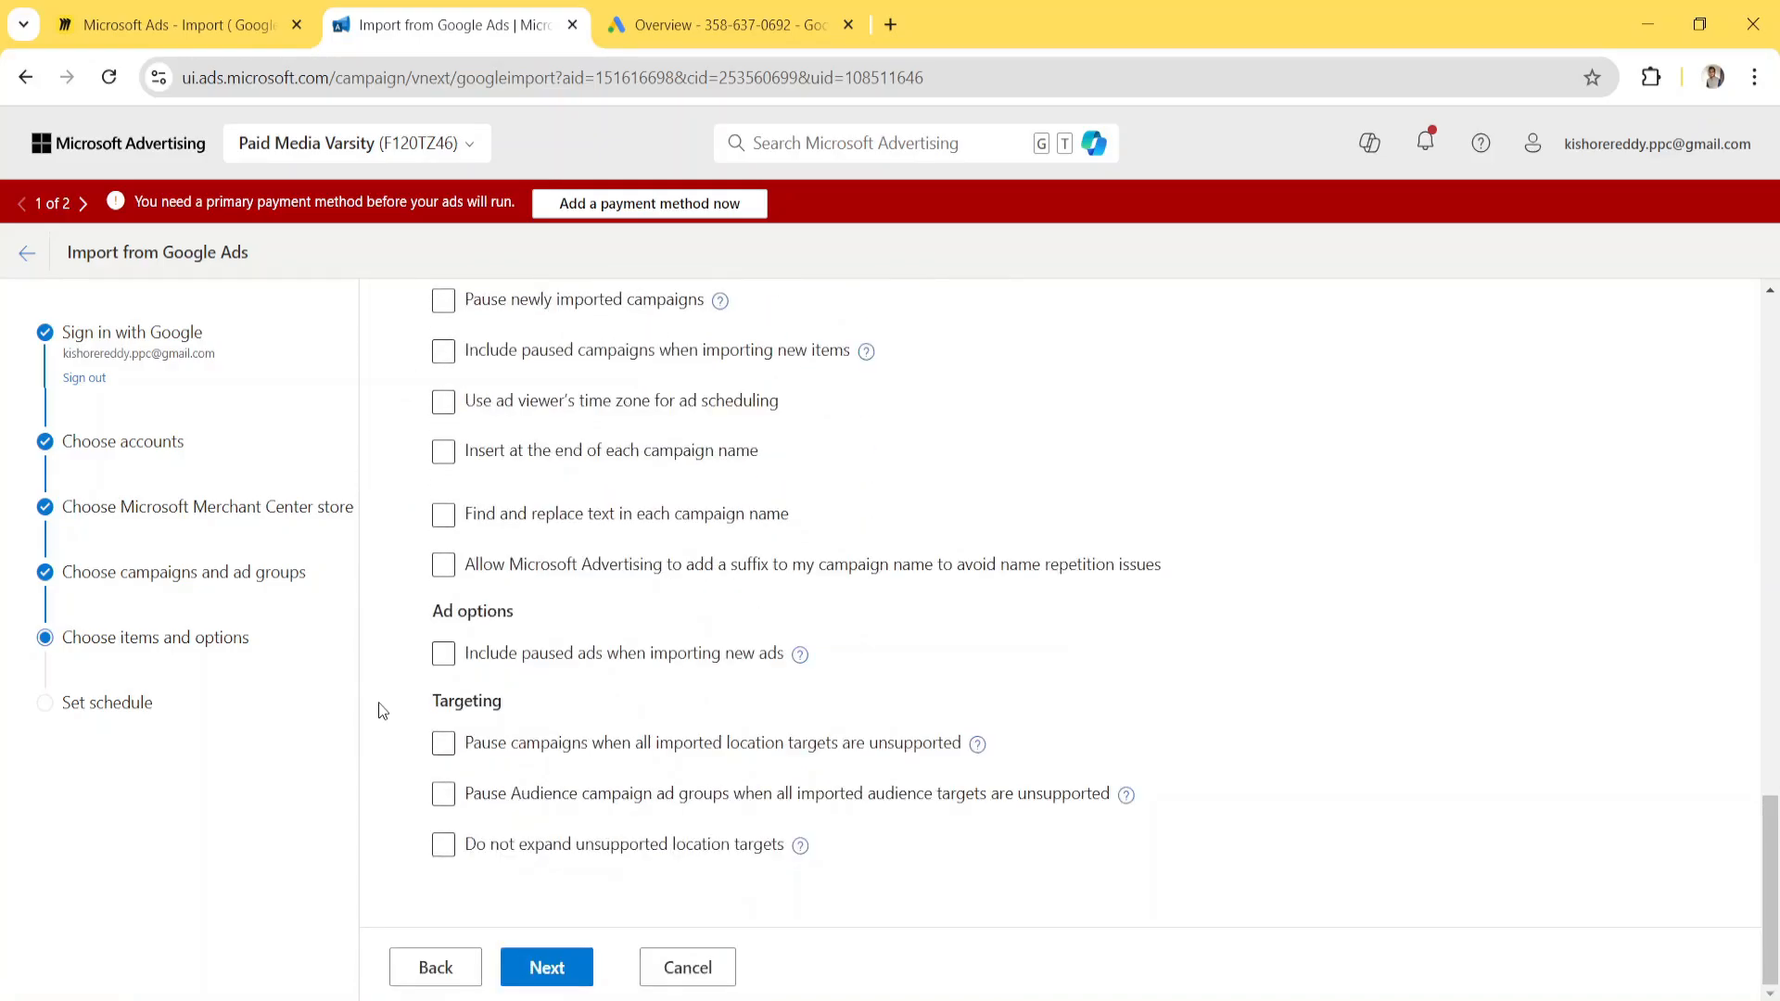
{"action": "scroll", "coordinate": [382, 711], "scroll_direction": "up", "scroll_amount": 10}
{"action": "scroll", "coordinate": [382, 711], "scroll_direction": "down", "scroll_amount": 10}
{"action": "left_click", "coordinate": [466, 661]}
{"action": "left_click", "coordinate": [447, 657]}
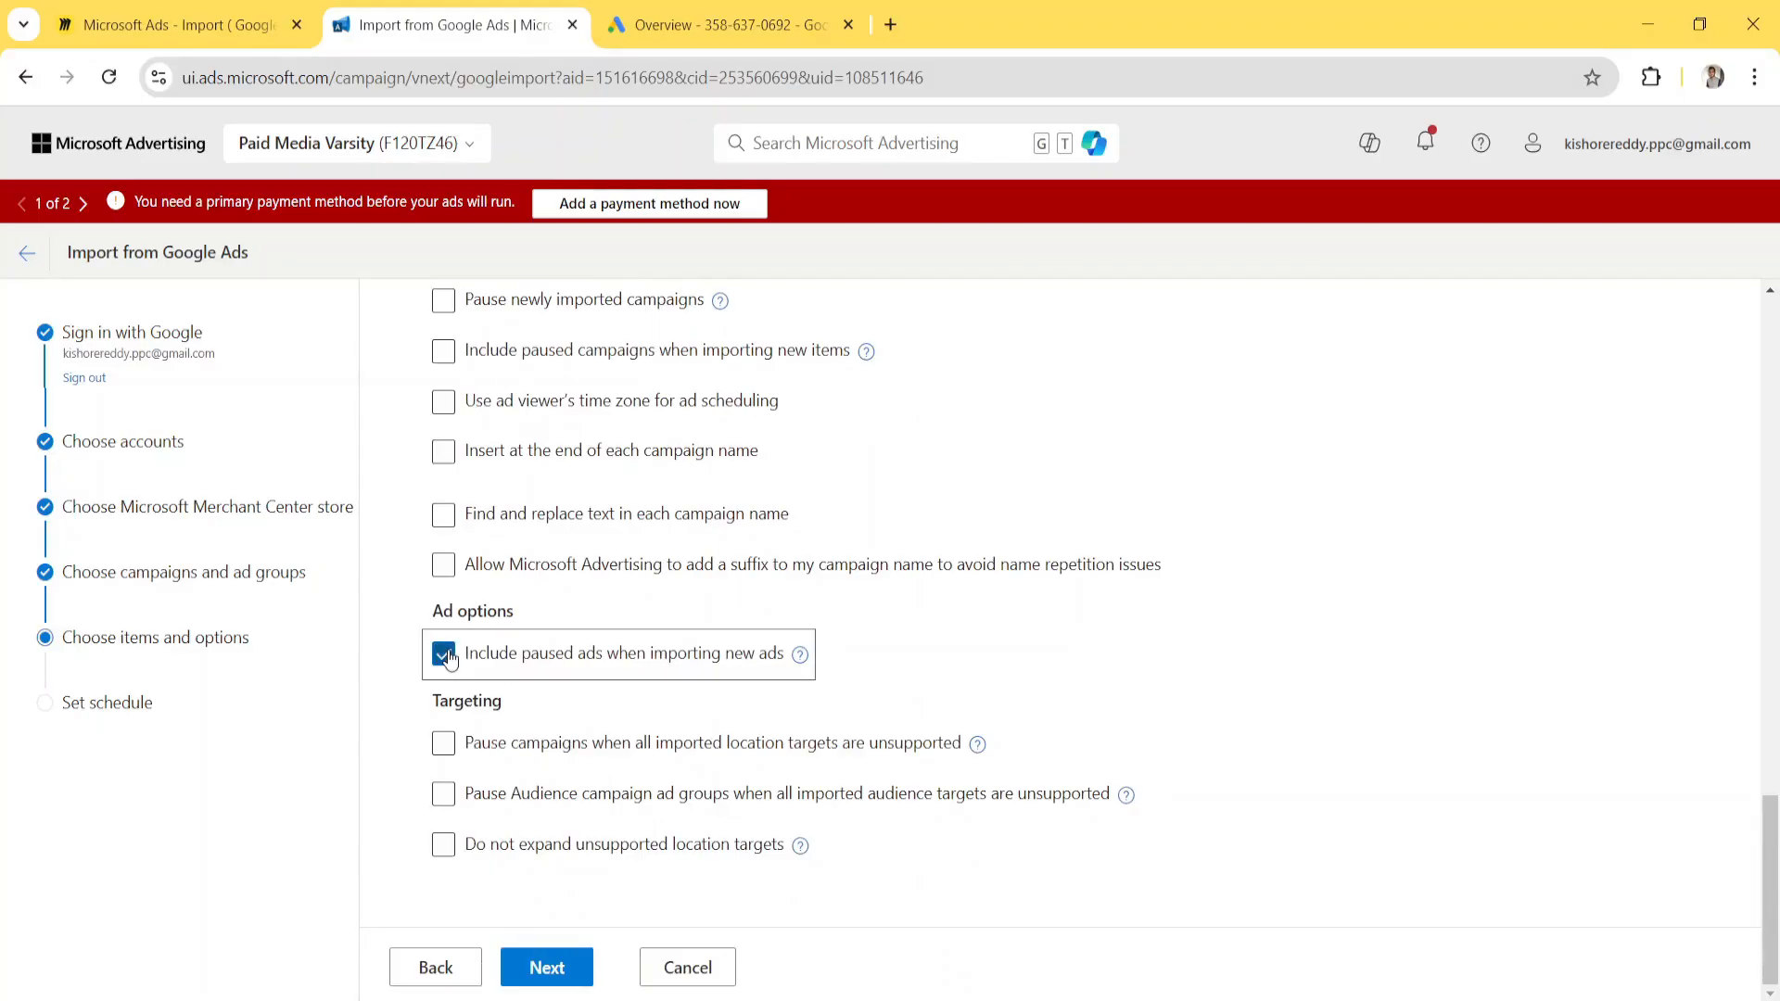
Recheck the chosen import items and options, and continue to the import schedule
{"action": "scroll", "coordinate": [375, 862], "scroll_direction": "up", "scroll_amount": 10}
{"action": "scroll", "coordinate": [375, 863], "scroll_direction": "up", "scroll_amount": 8}
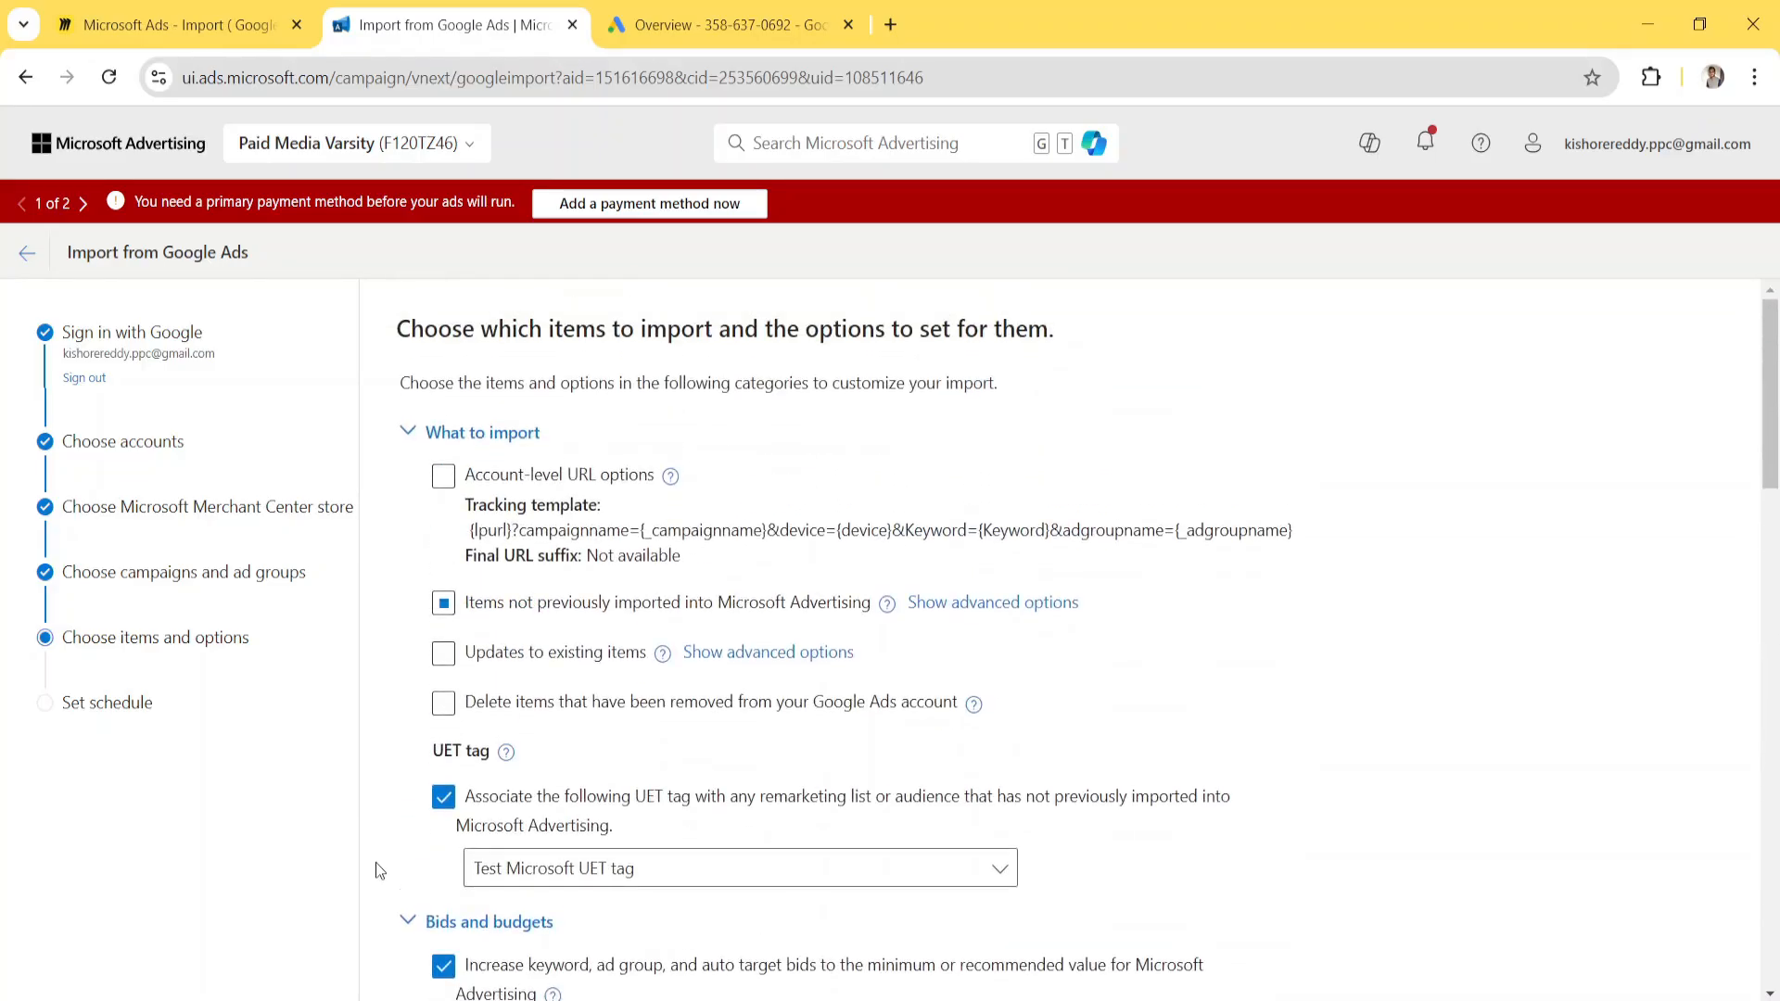
{"action": "scroll", "coordinate": [514, 903], "scroll_direction": "down", "scroll_amount": 18}
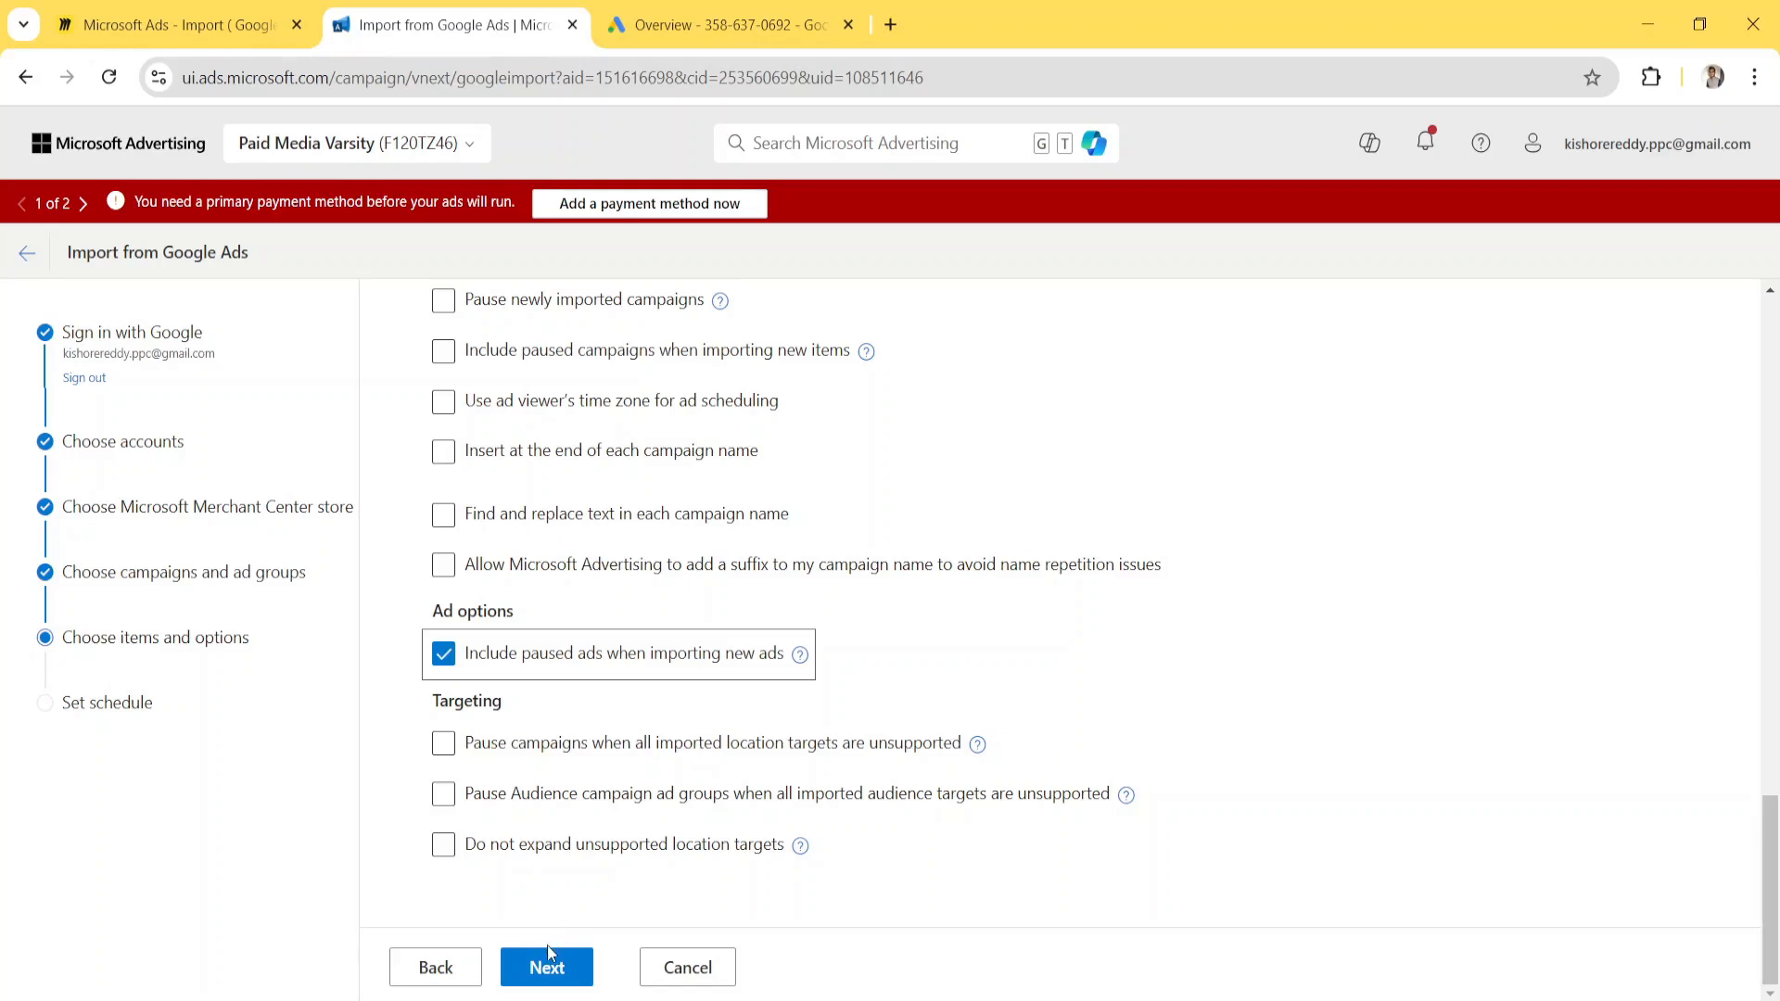
{"action": "left_click", "coordinate": [549, 970]}
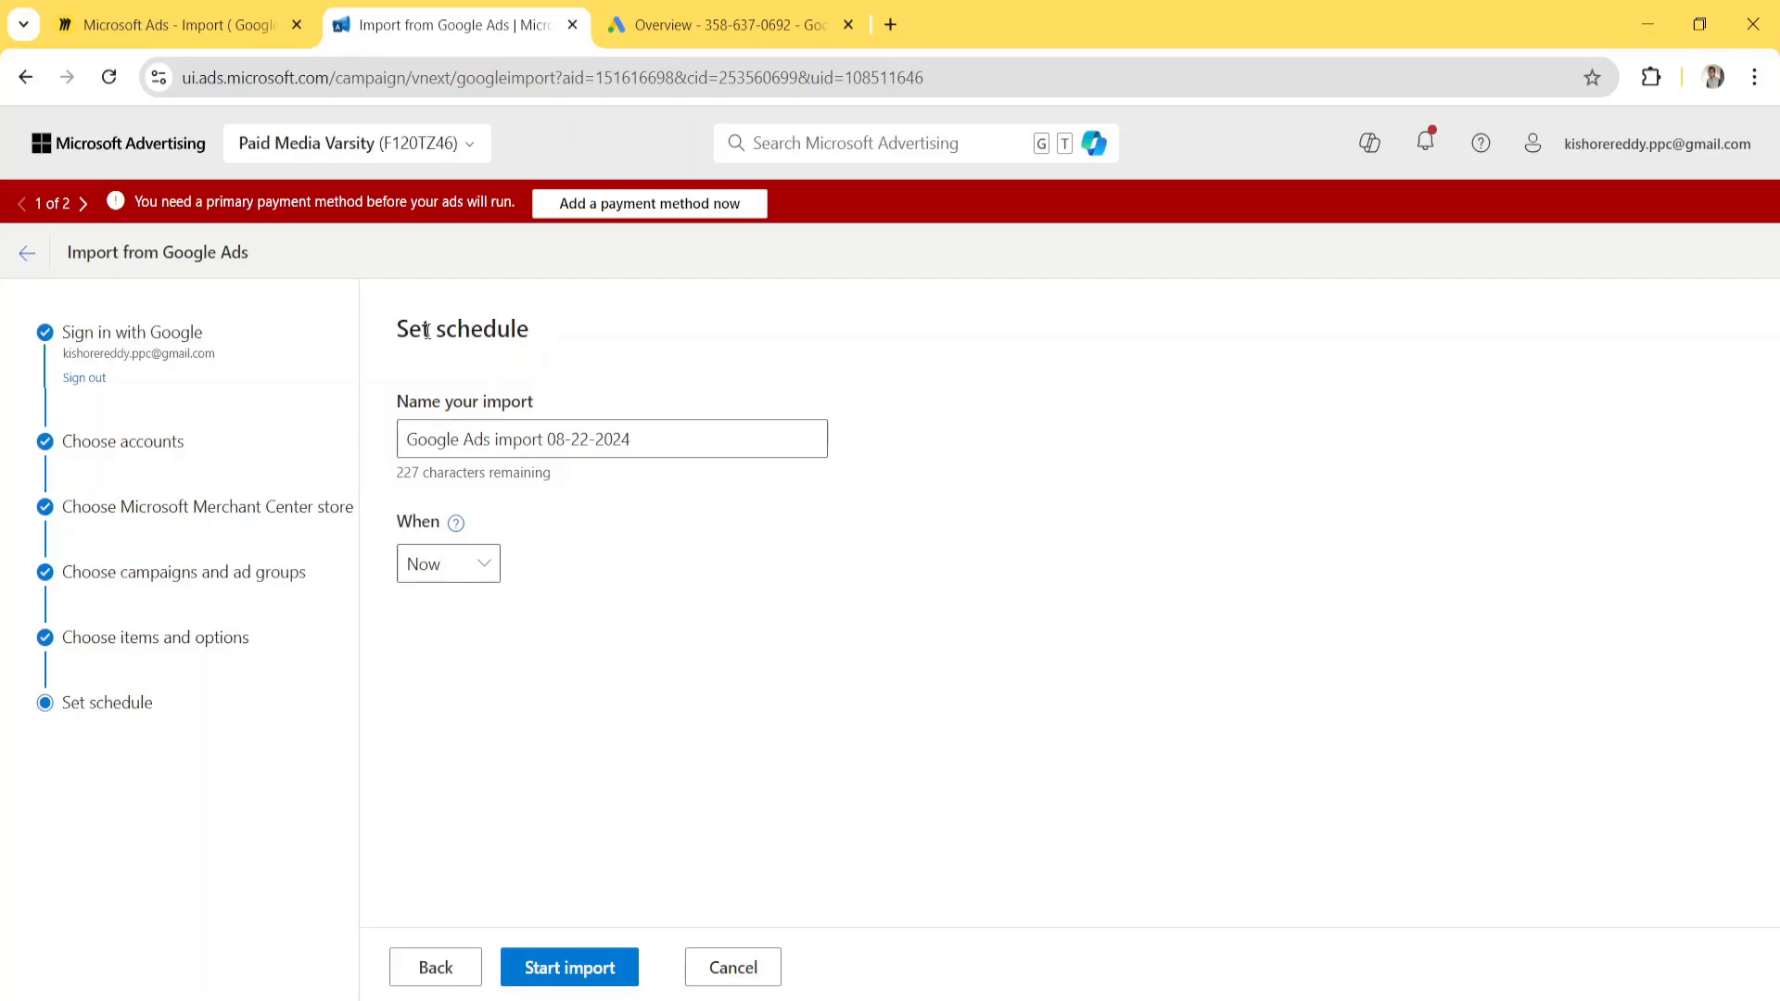
Schedule the import to run once on 8/22/2024, keeping the time of day at 10 AM
{"action": "left_click", "coordinate": [452, 562]}
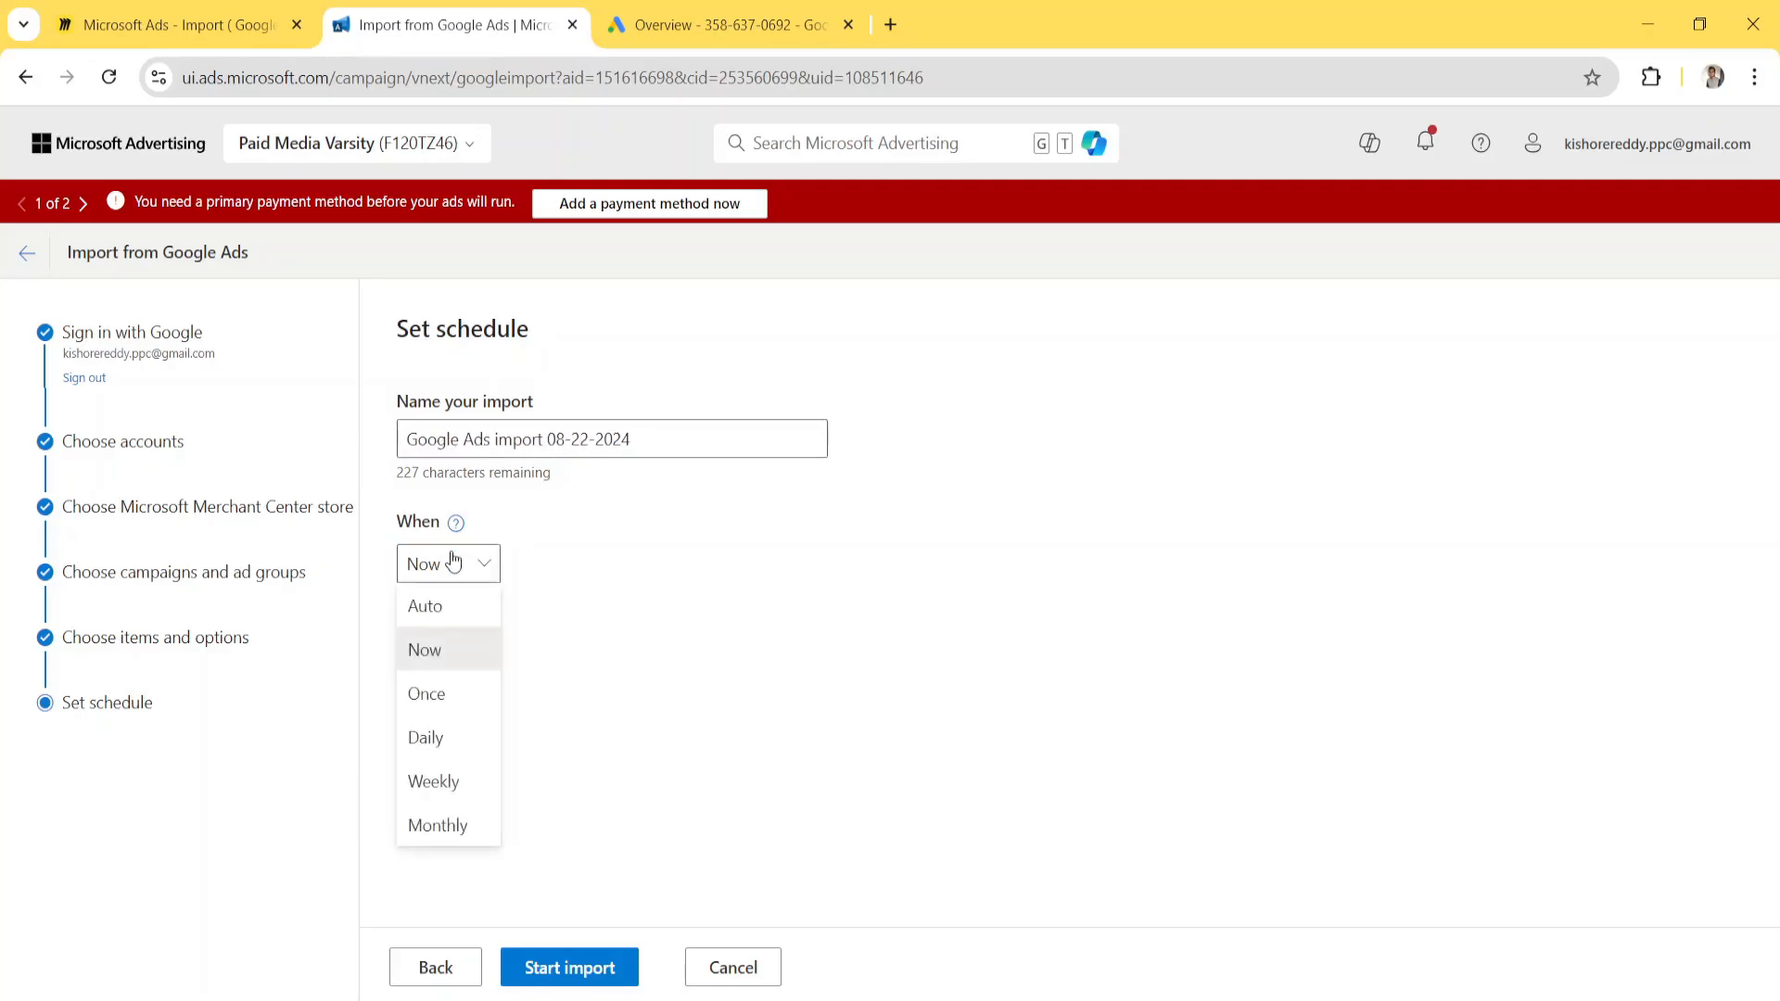
{"action": "left_click", "coordinate": [438, 688]}
{"action": "scroll", "coordinate": [708, 654], "scroll_direction": "down", "scroll_amount": 1}
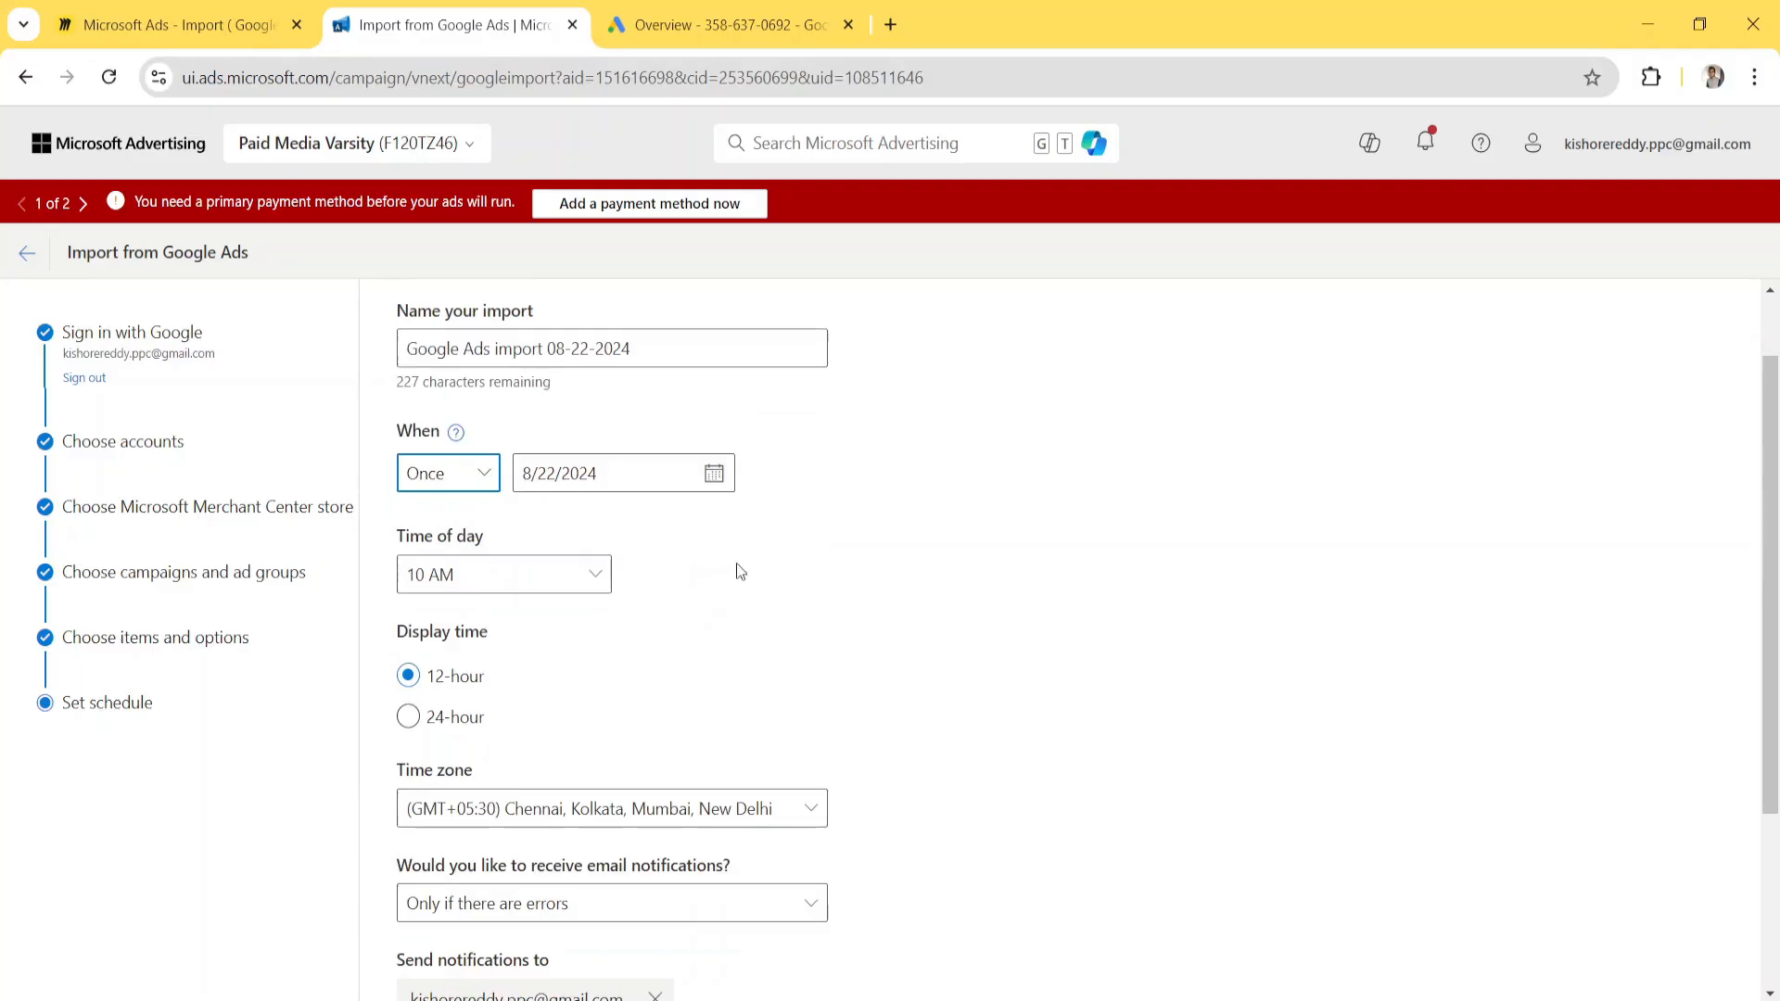
{"action": "left_click", "coordinate": [535, 591]}
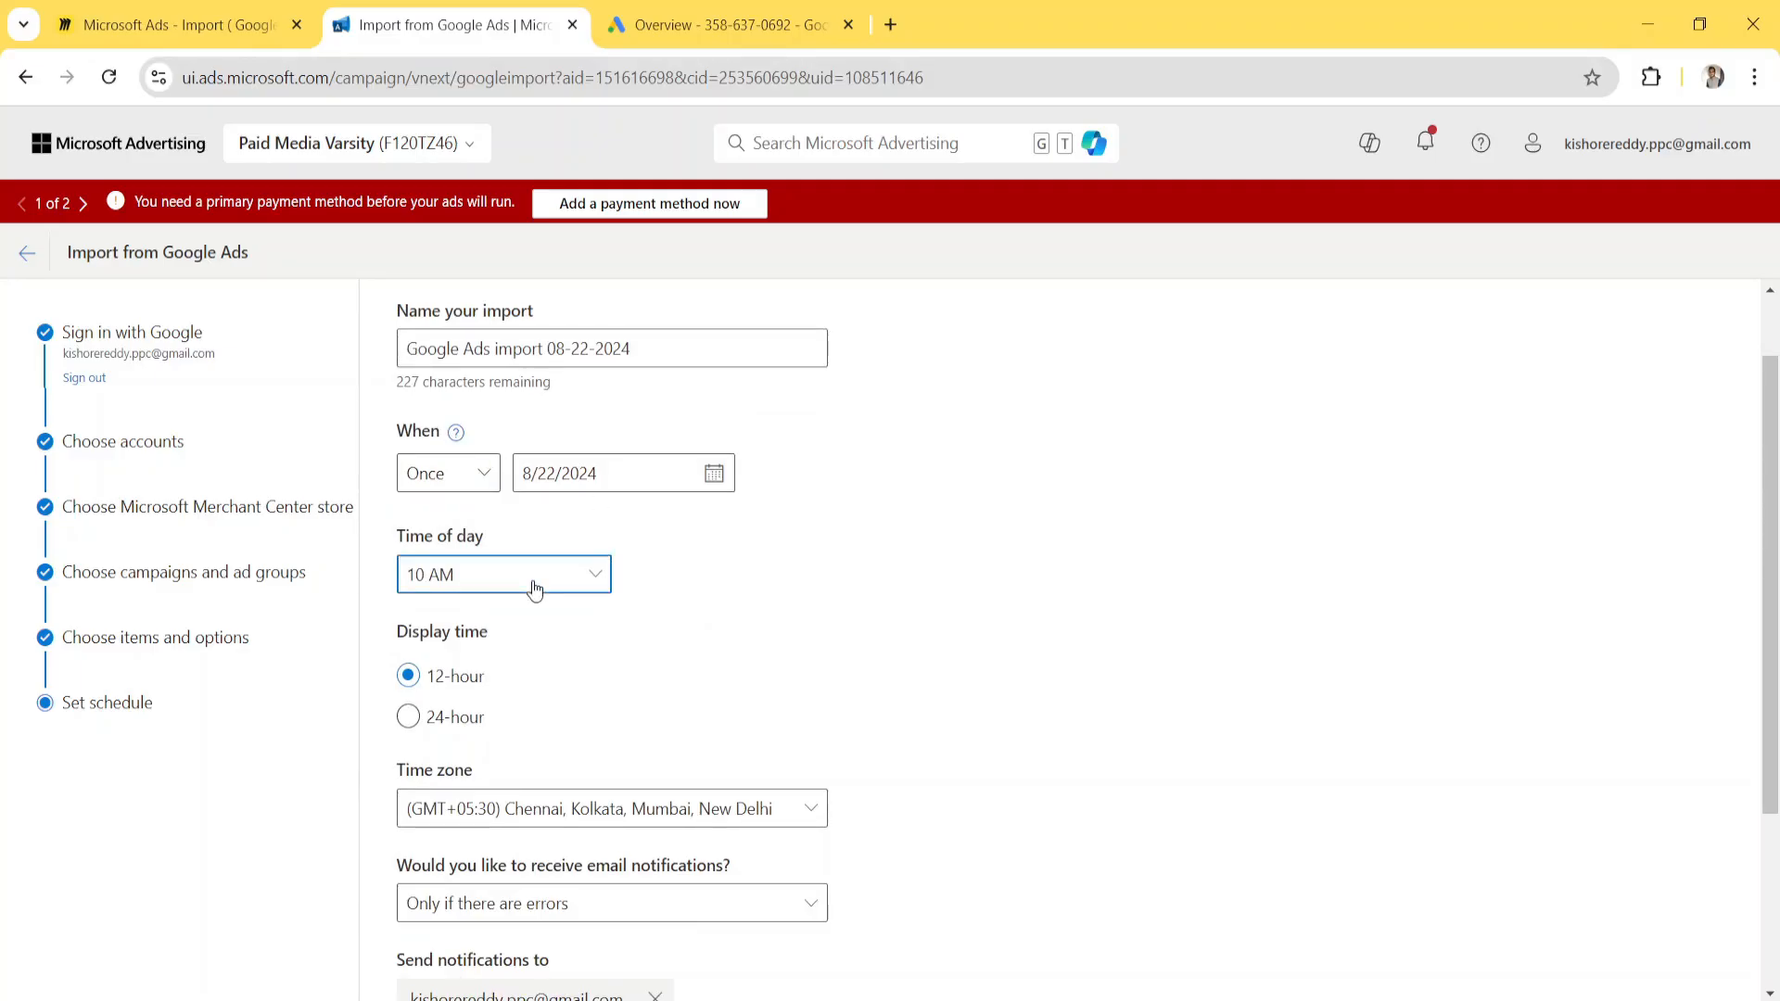
{"action": "left_click", "coordinate": [970, 523]}
{"action": "scroll", "coordinate": [668, 668], "scroll_direction": "down", "scroll_amount": 1}
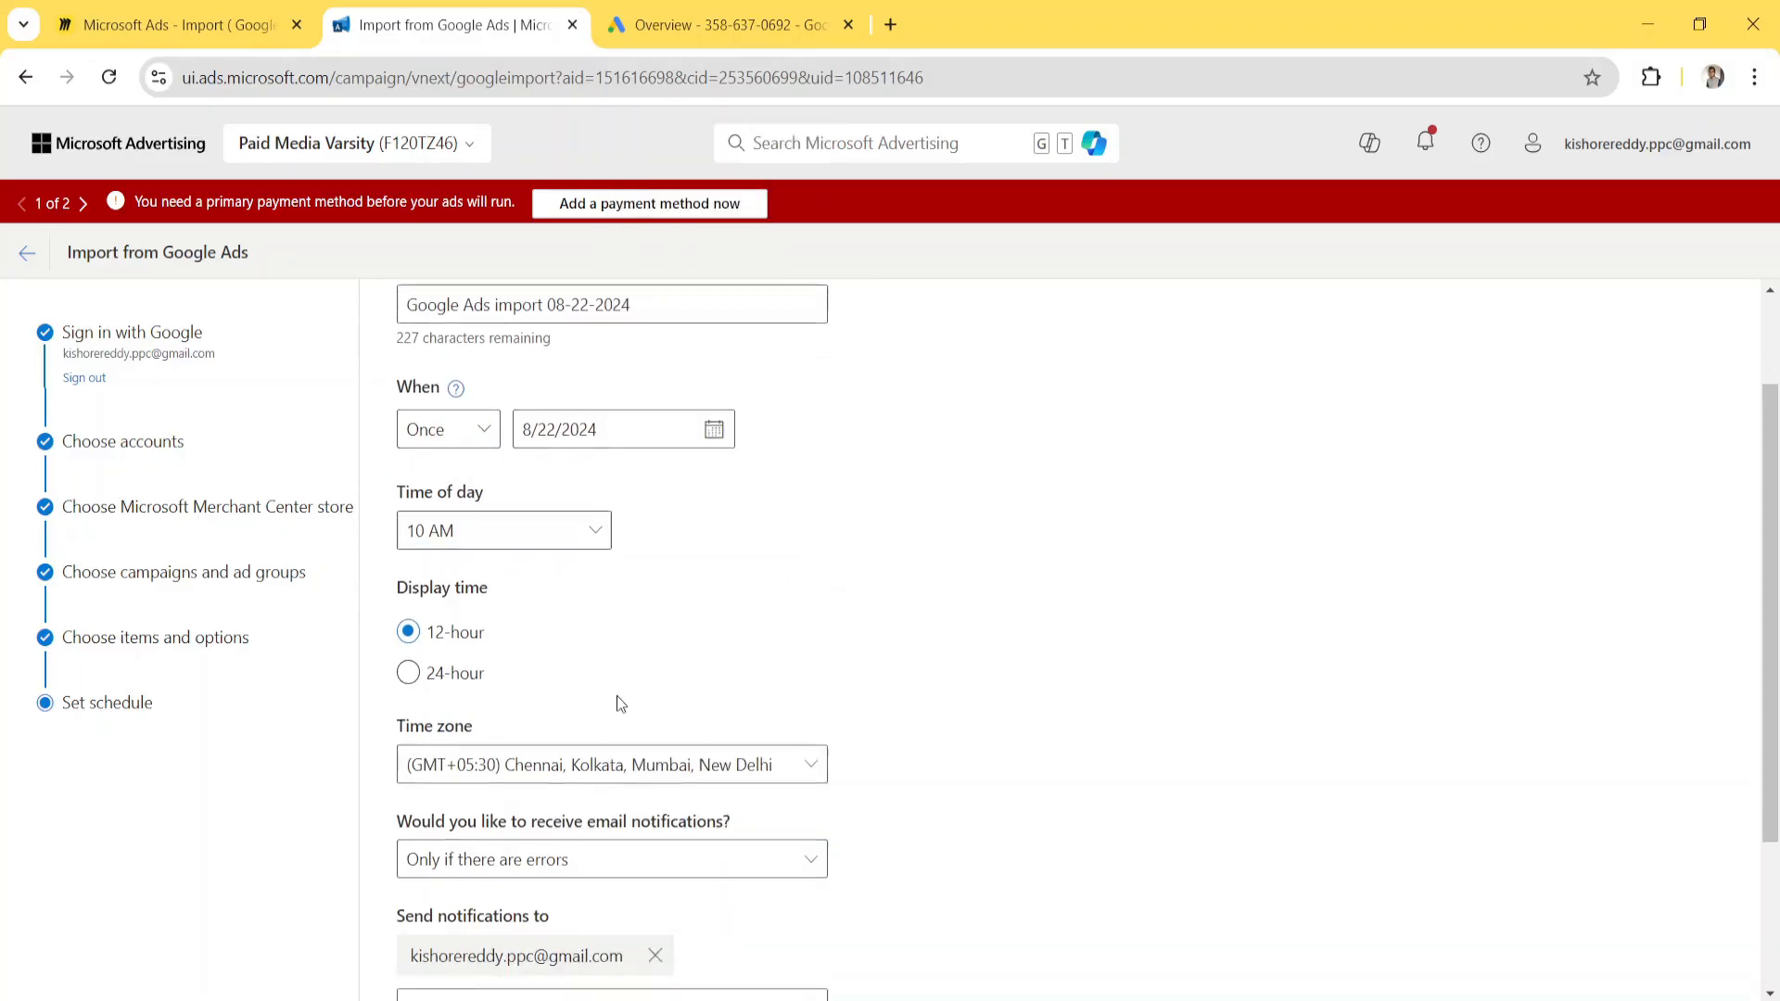
Make sure Run import now is enabled for the scheduled import and start the import
{"action": "scroll", "coordinate": [522, 739], "scroll_direction": "down", "scroll_amount": 1}
{"action": "left_click", "coordinate": [434, 879]}
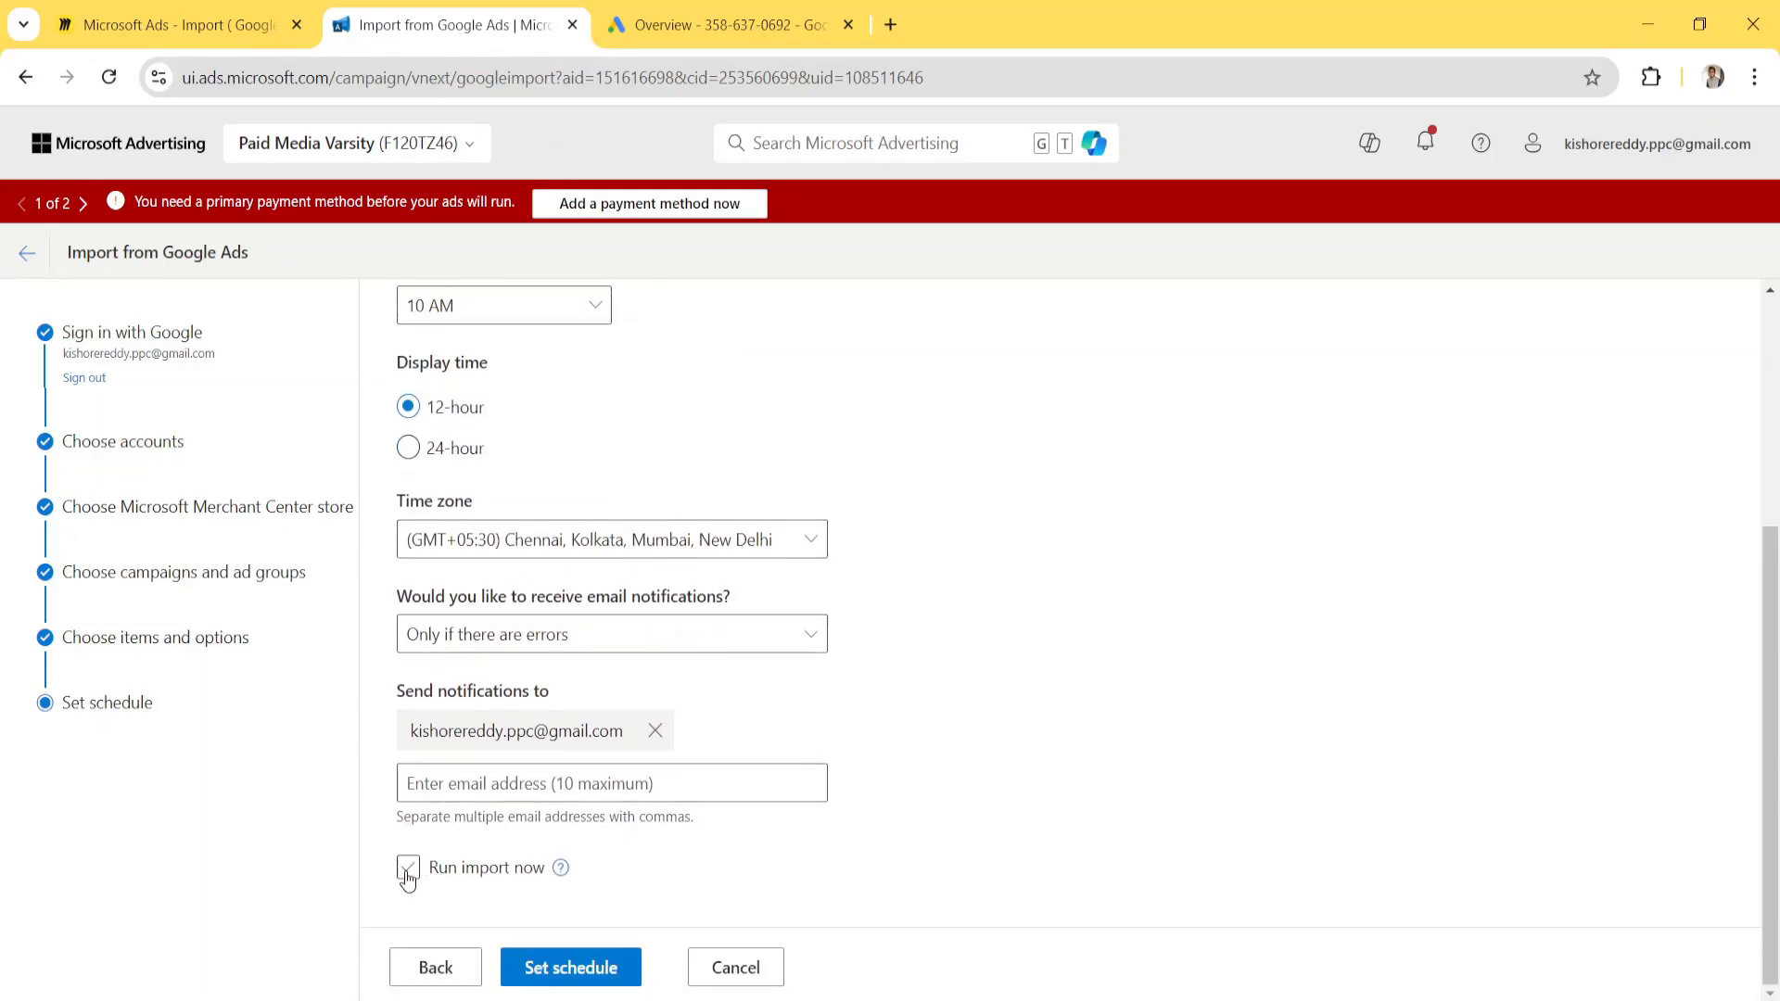
{"action": "left_click", "coordinate": [453, 877]}
{"action": "left_click", "coordinate": [453, 877]}
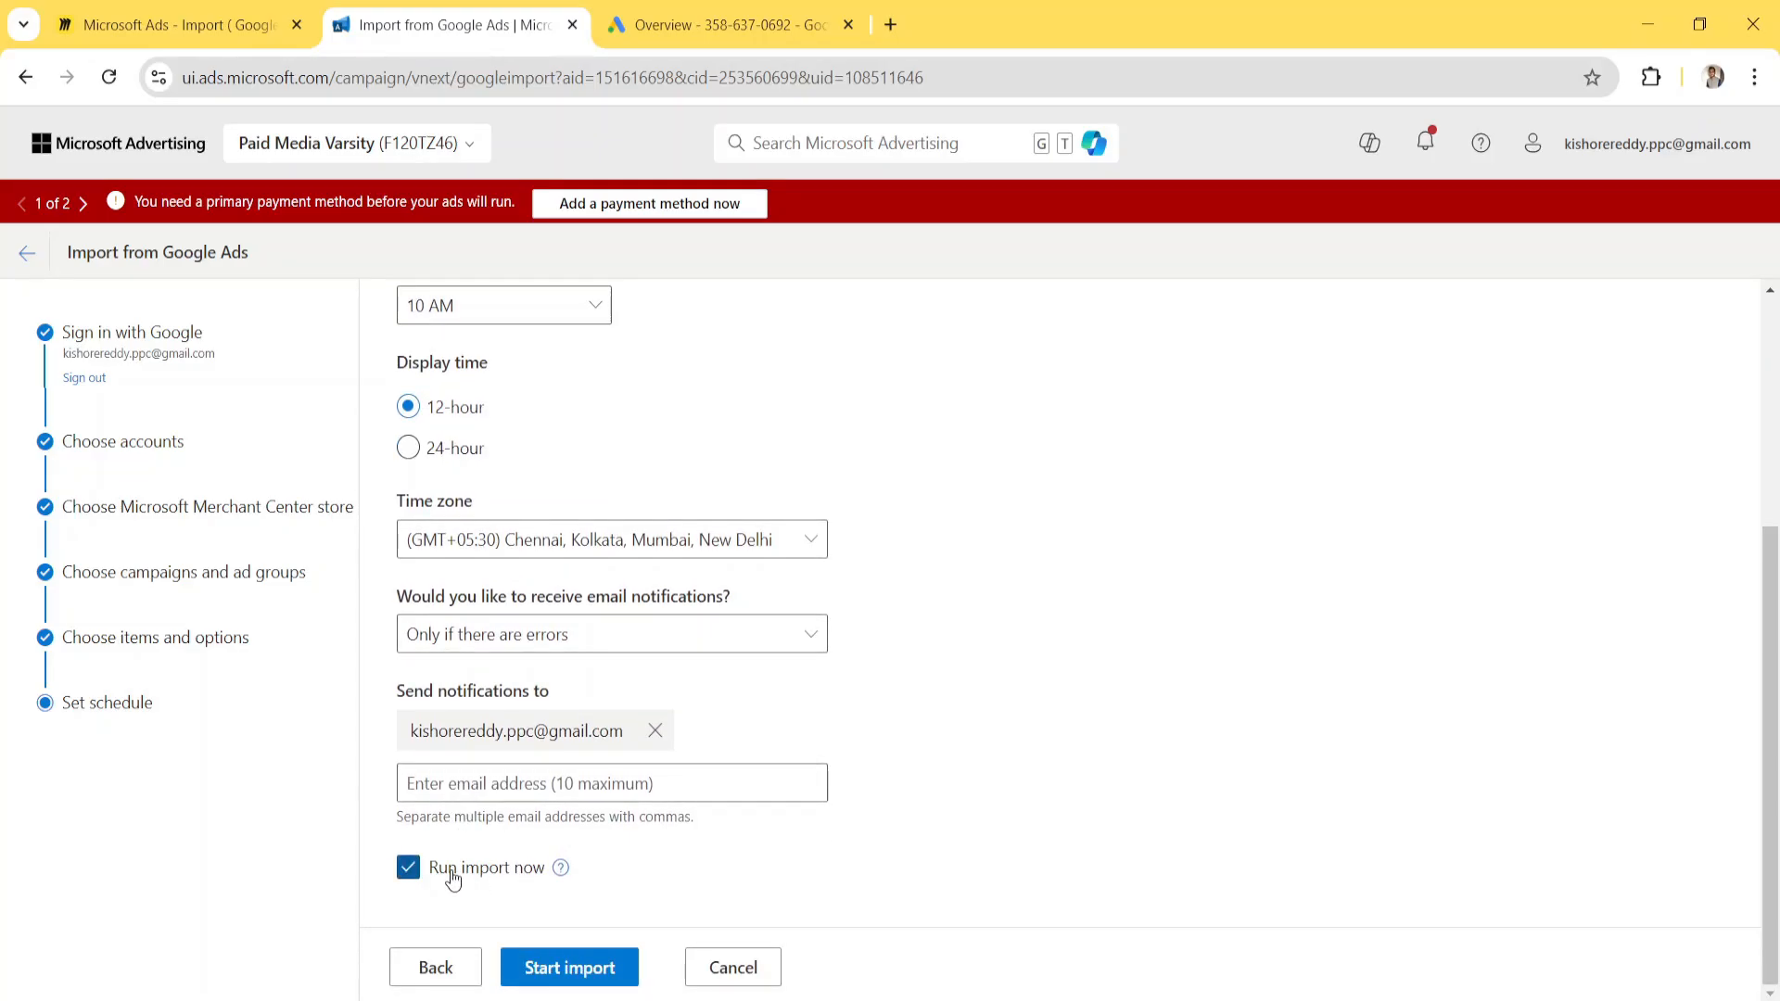
{"action": "left_click", "coordinate": [560, 974]}
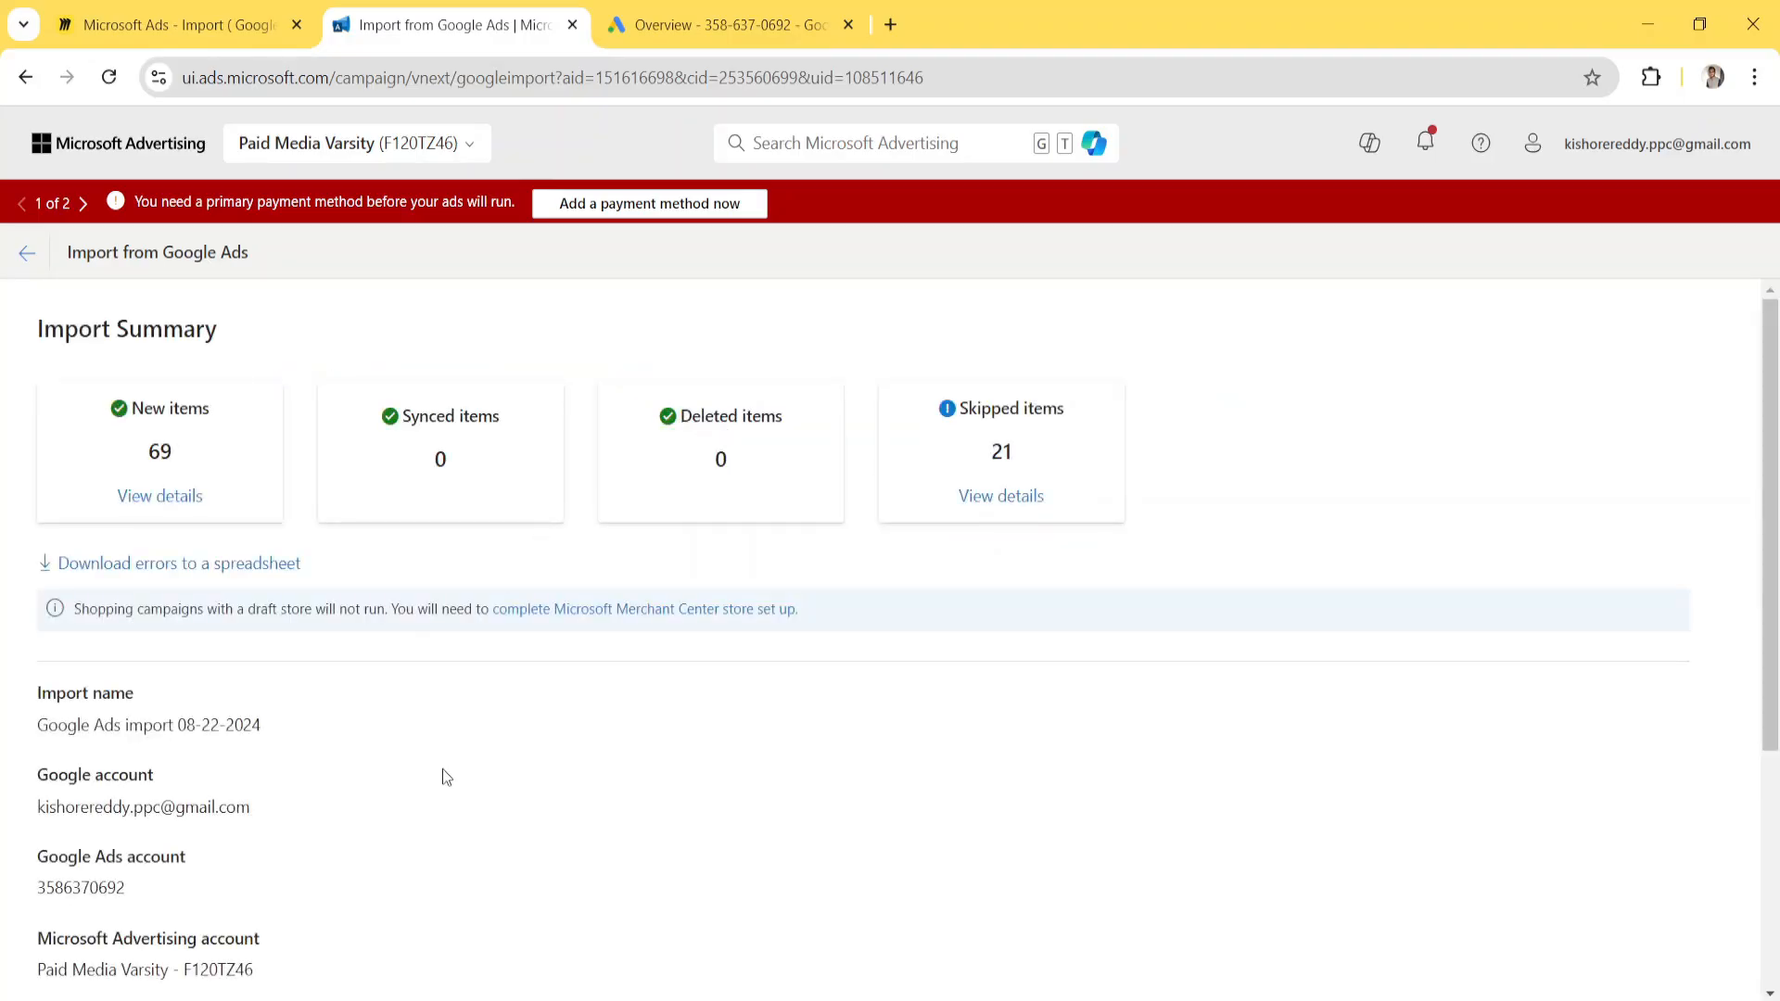
Review the import summary, including the item results, account details, and schedule and frequency
{"action": "scroll", "coordinate": [443, 775], "scroll_direction": "down", "scroll_amount": 3}
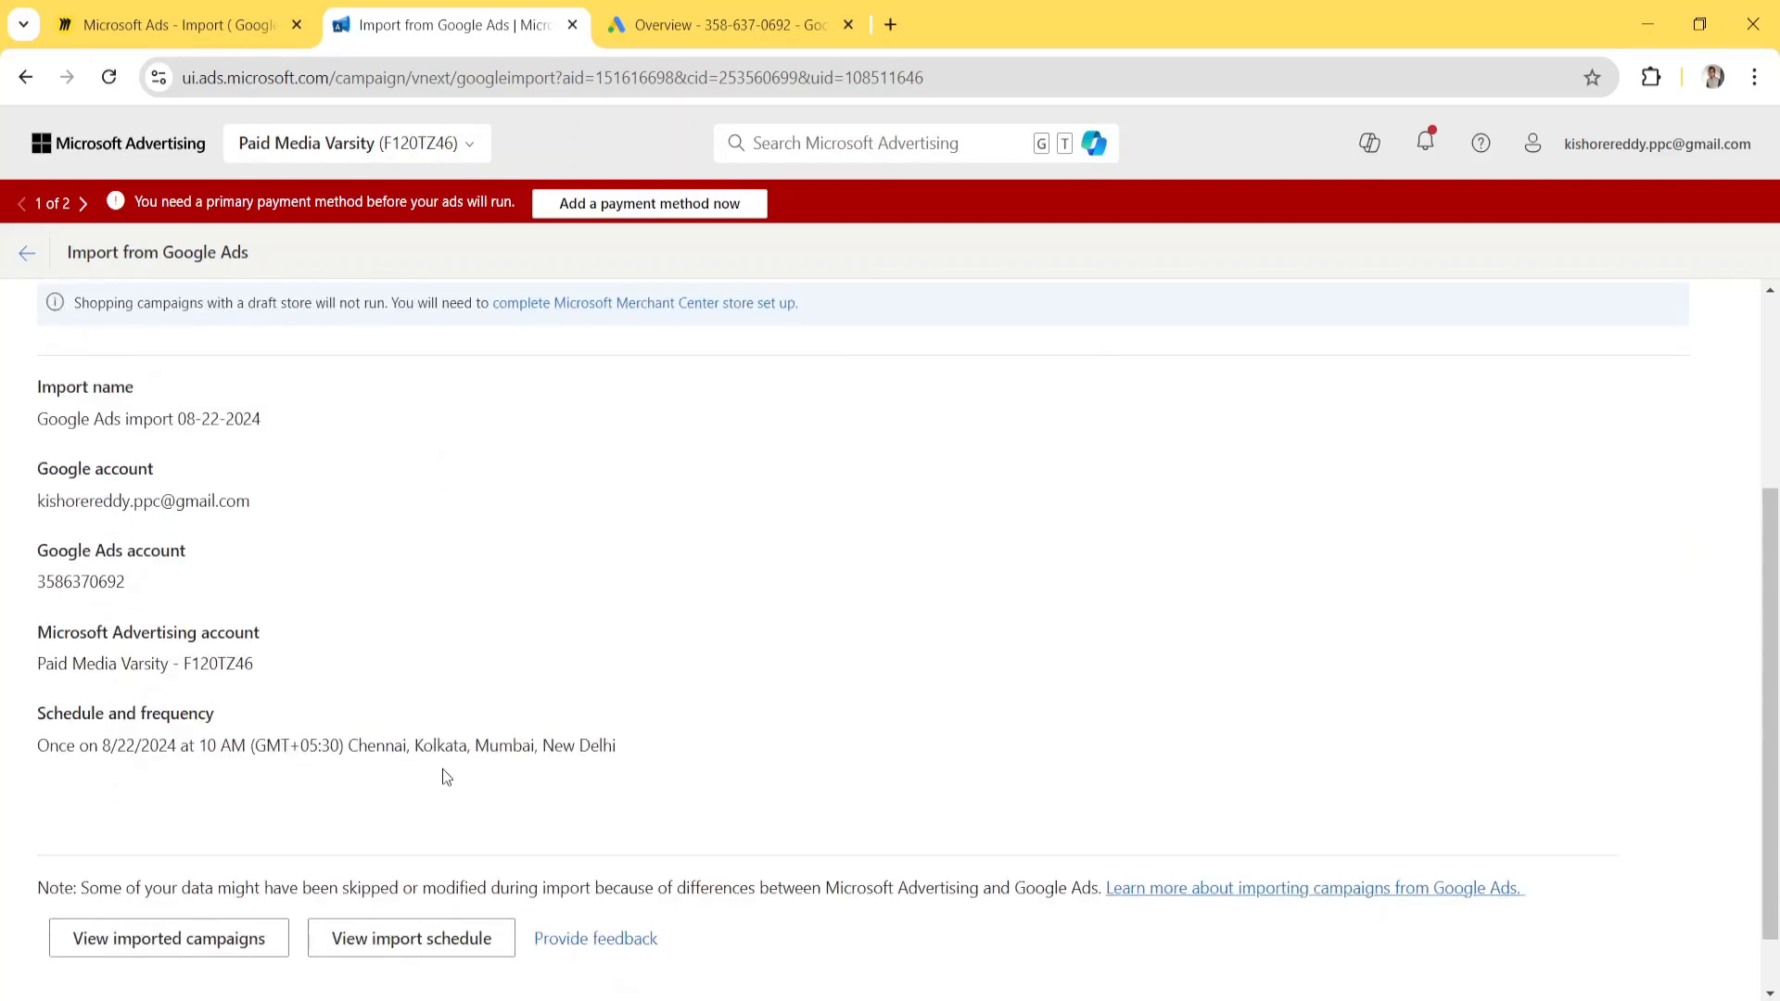
{"action": "scroll", "coordinate": [443, 776], "scroll_direction": "down", "scroll_amount": 1}
{"action": "scroll", "coordinate": [443, 775], "scroll_direction": "up", "scroll_amount": 5}
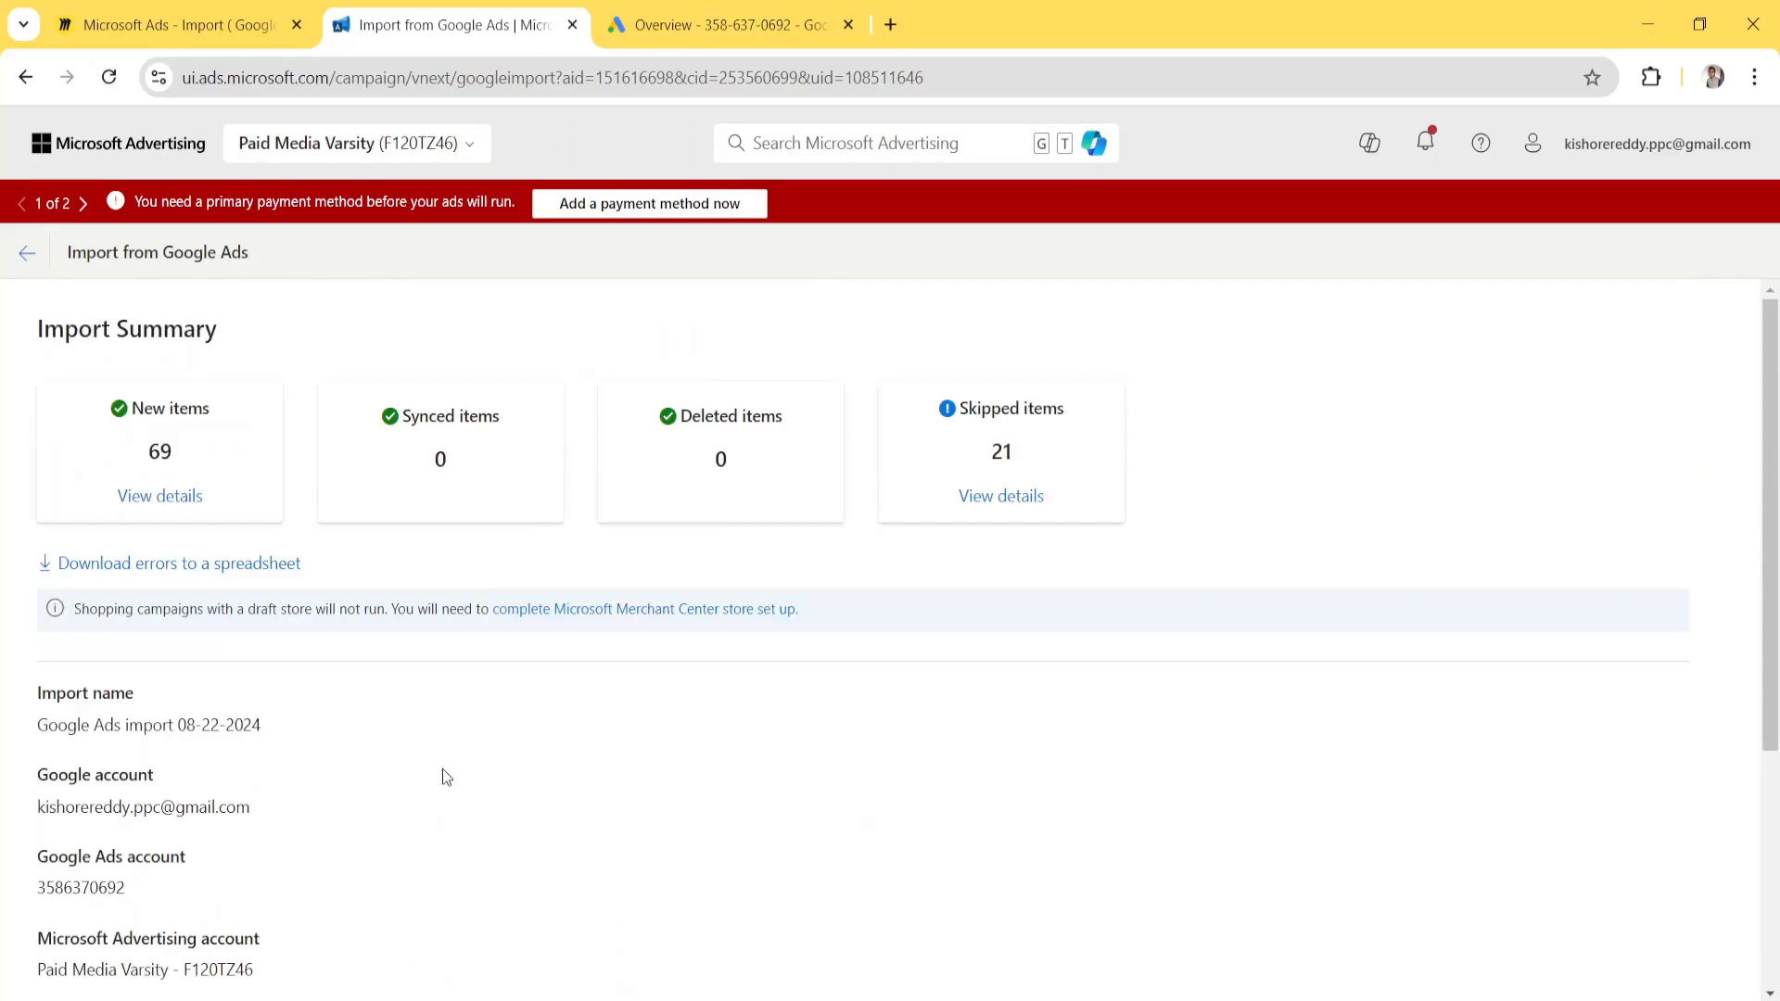
Return to the campaigns list and pause the imported Demo-Non-Brand-Furniture-EM campaign
{"action": "left_click", "coordinate": [19, 259]}
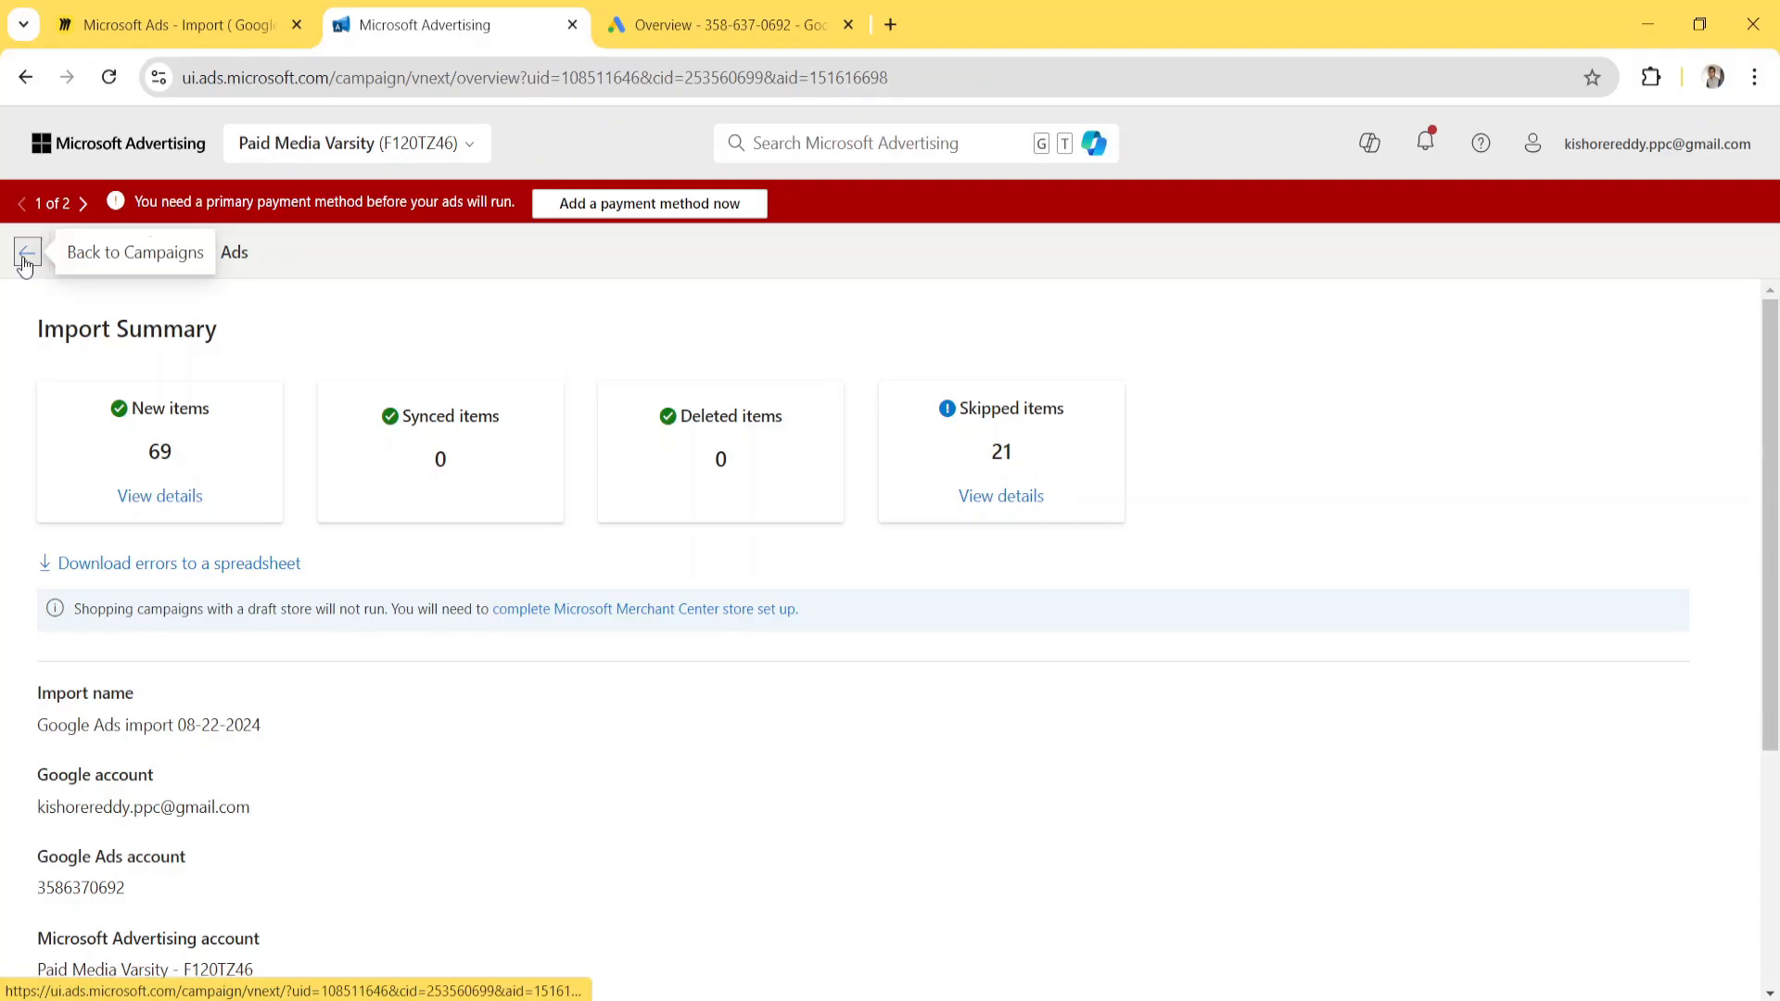
{"action": "left_click", "coordinate": [145, 452]}
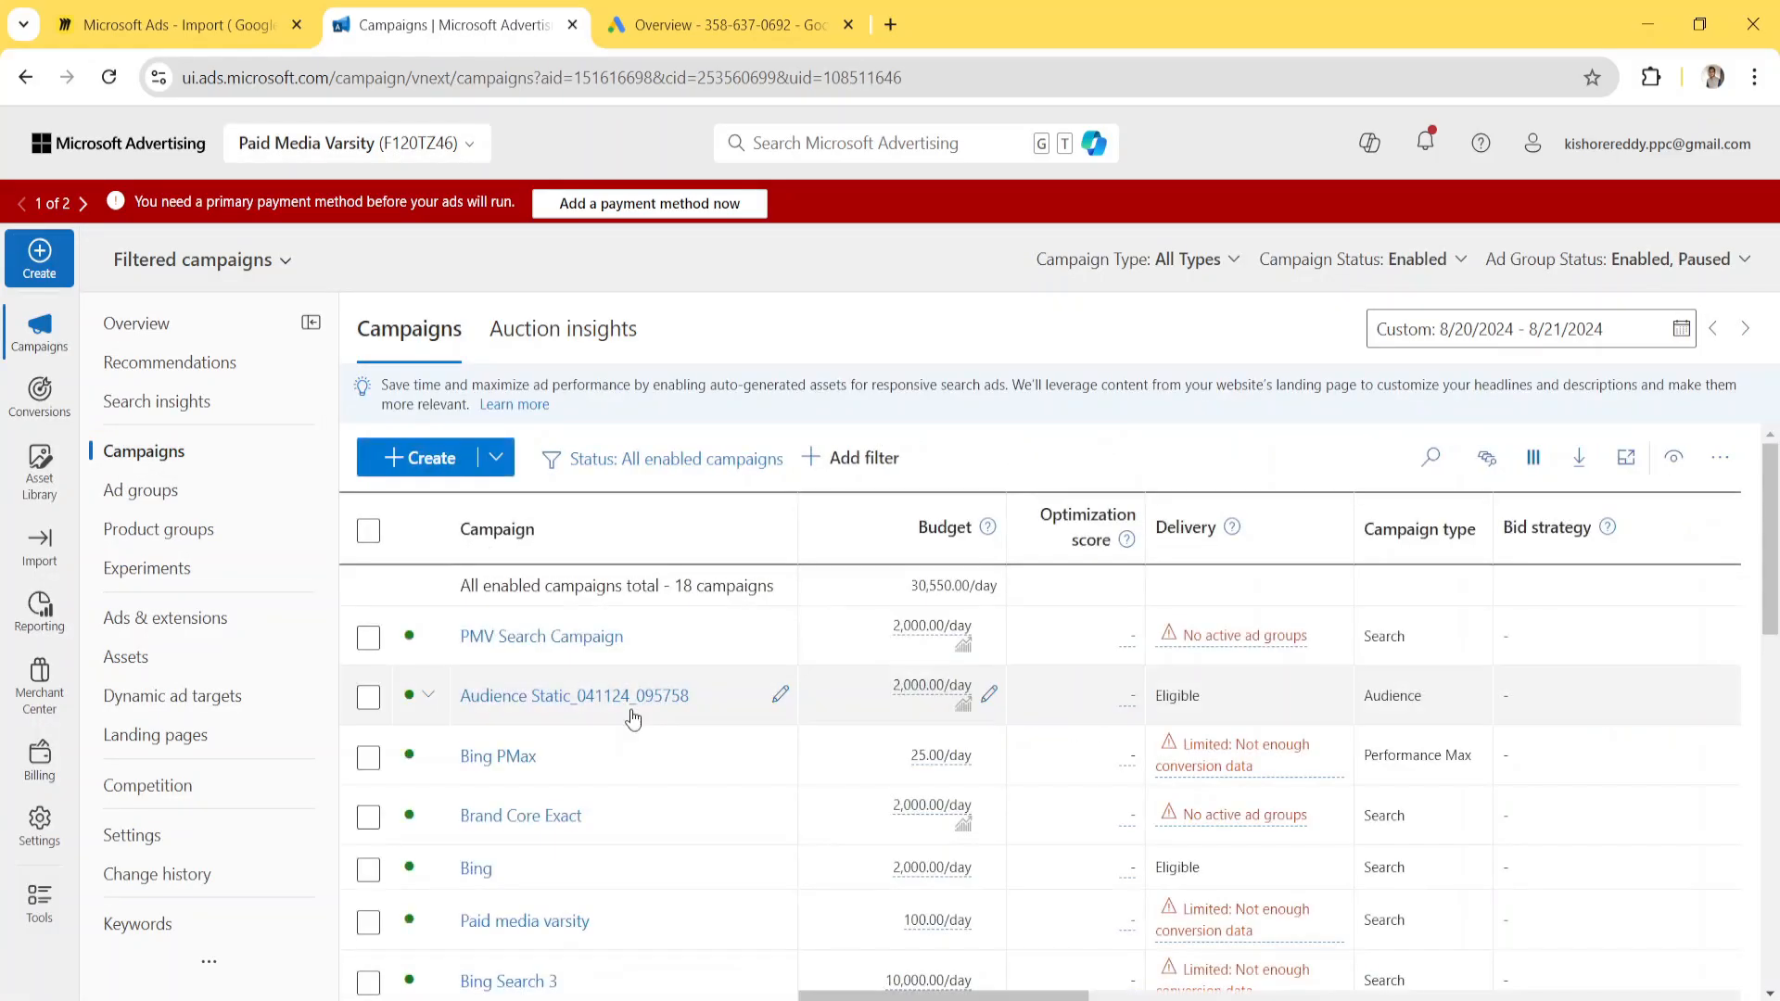
{"action": "scroll", "coordinate": [633, 719], "scroll_direction": "down", "scroll_amount": 10}
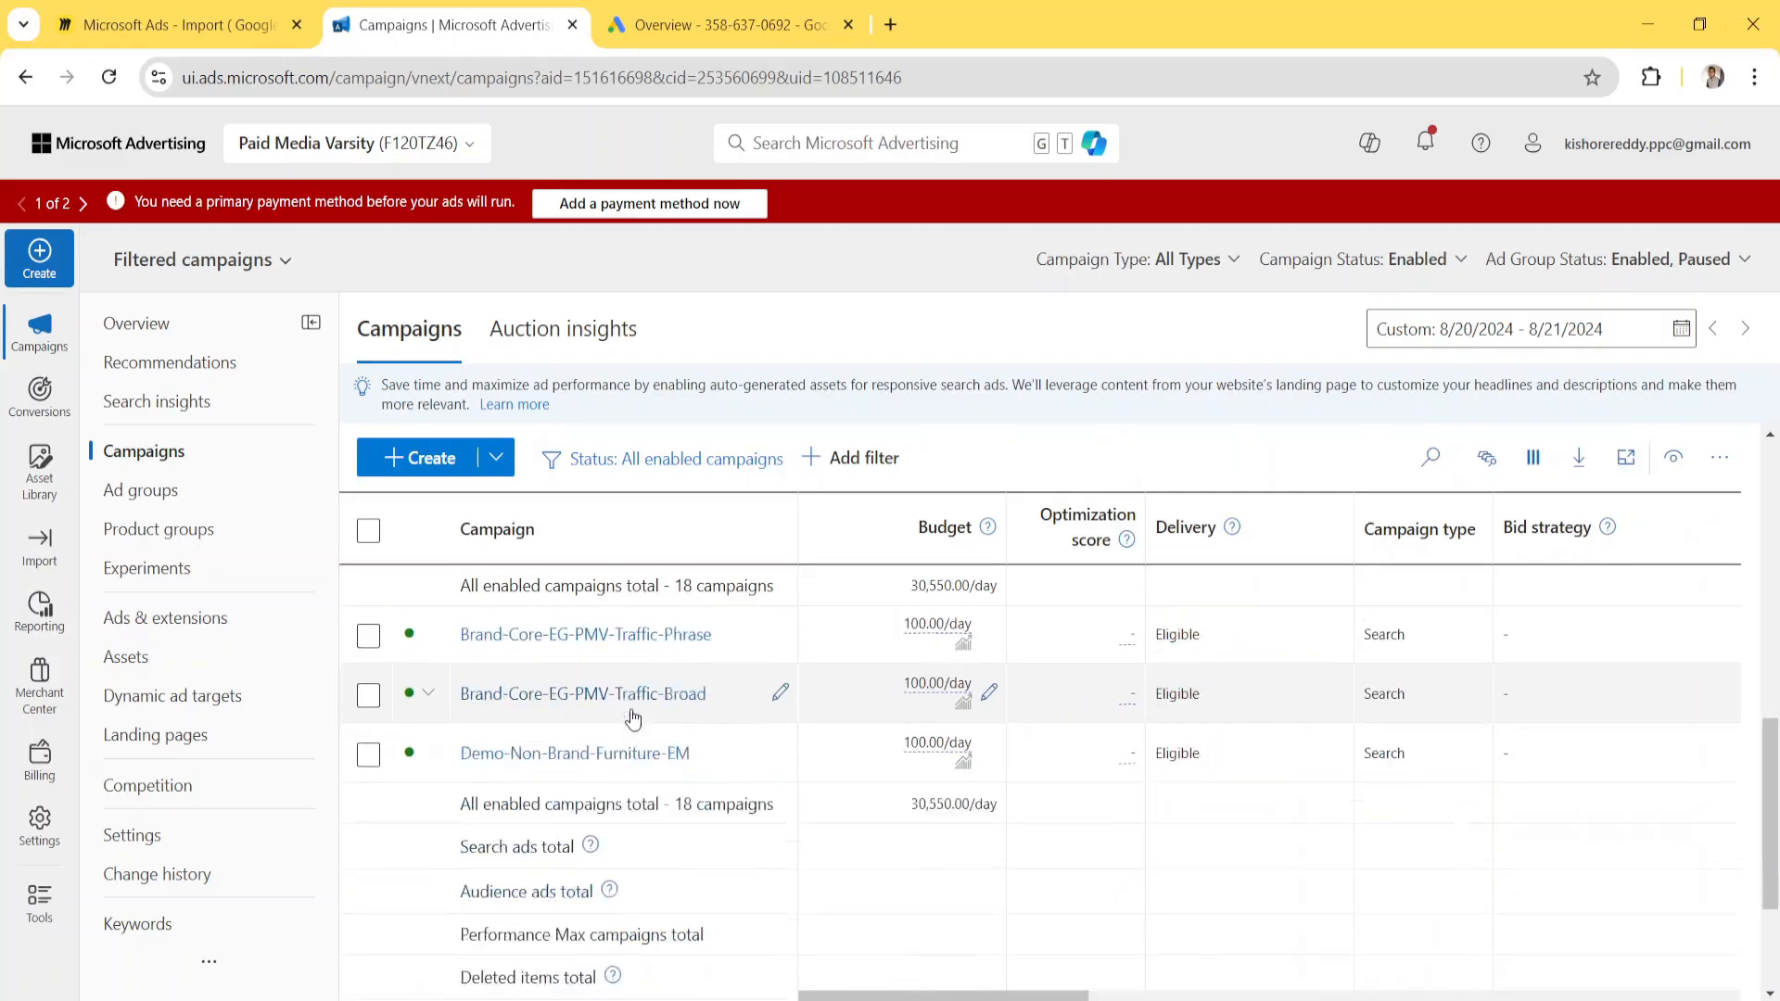
{"action": "left_click", "coordinate": [402, 696]}
{"action": "left_click", "coordinate": [447, 745]}
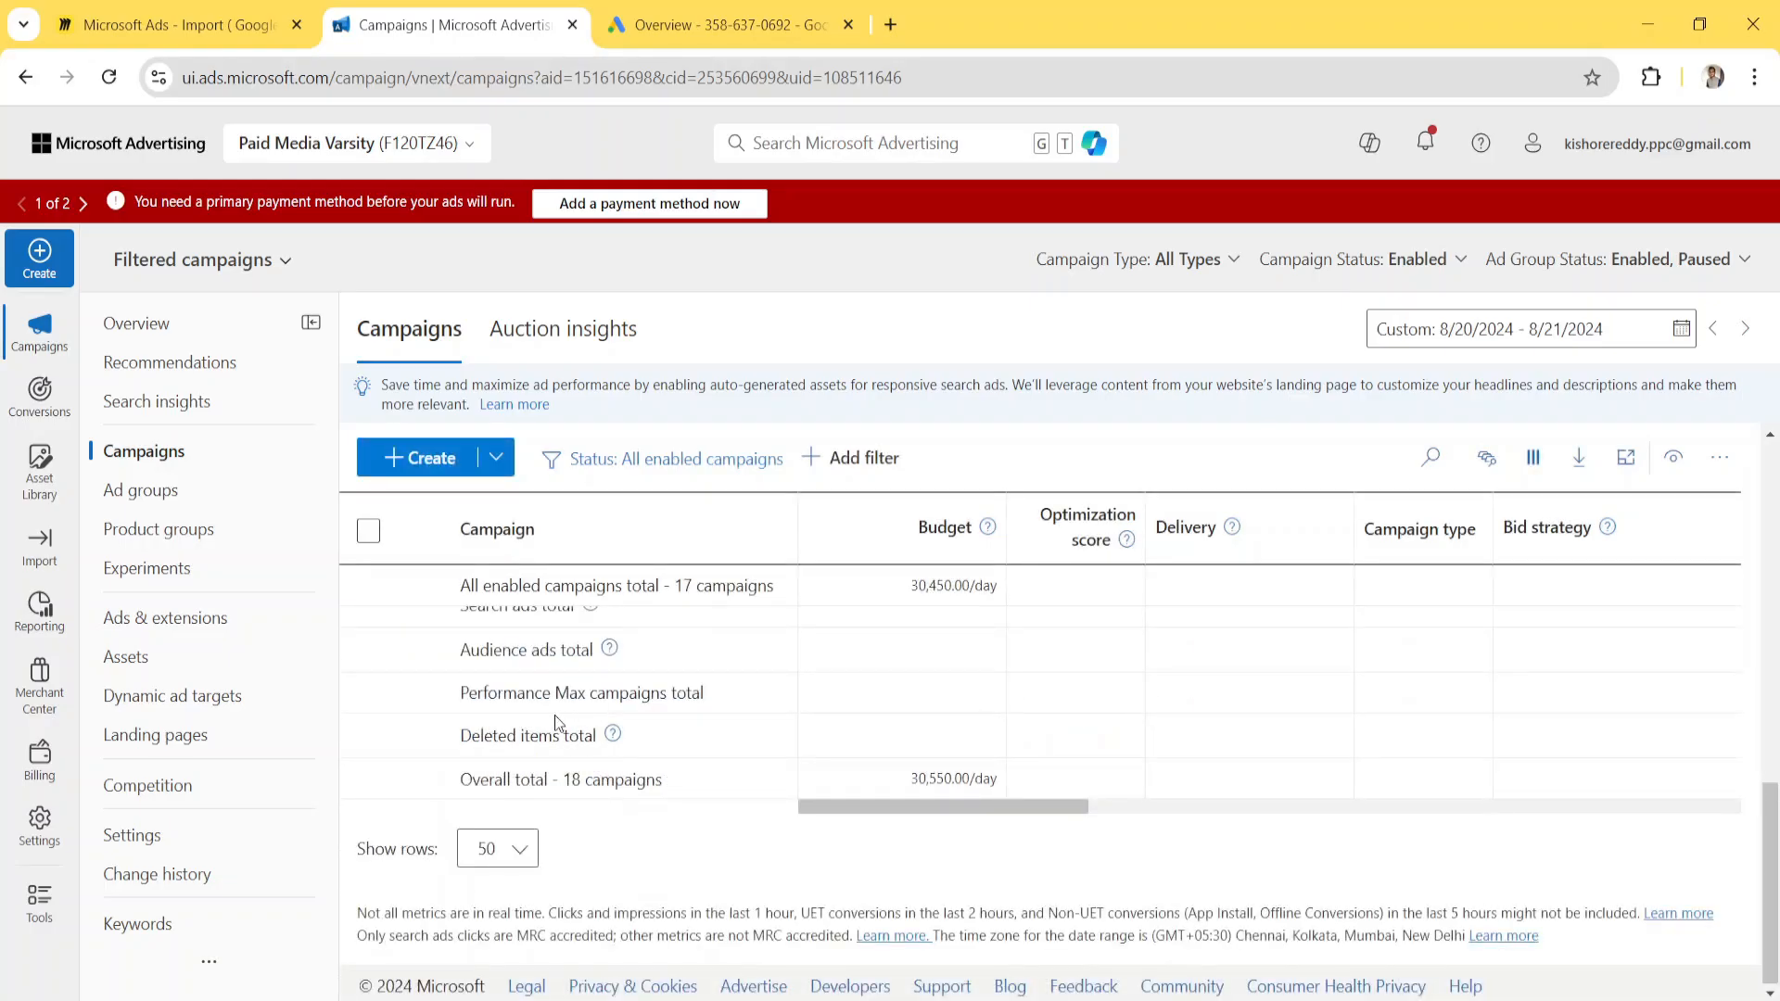
Change the status filter to All campaigns and set the Demo-Non-Brand-Furniture-EM campaign back to Enabled
{"action": "scroll", "coordinate": [554, 715], "scroll_direction": "up", "scroll_amount": 2}
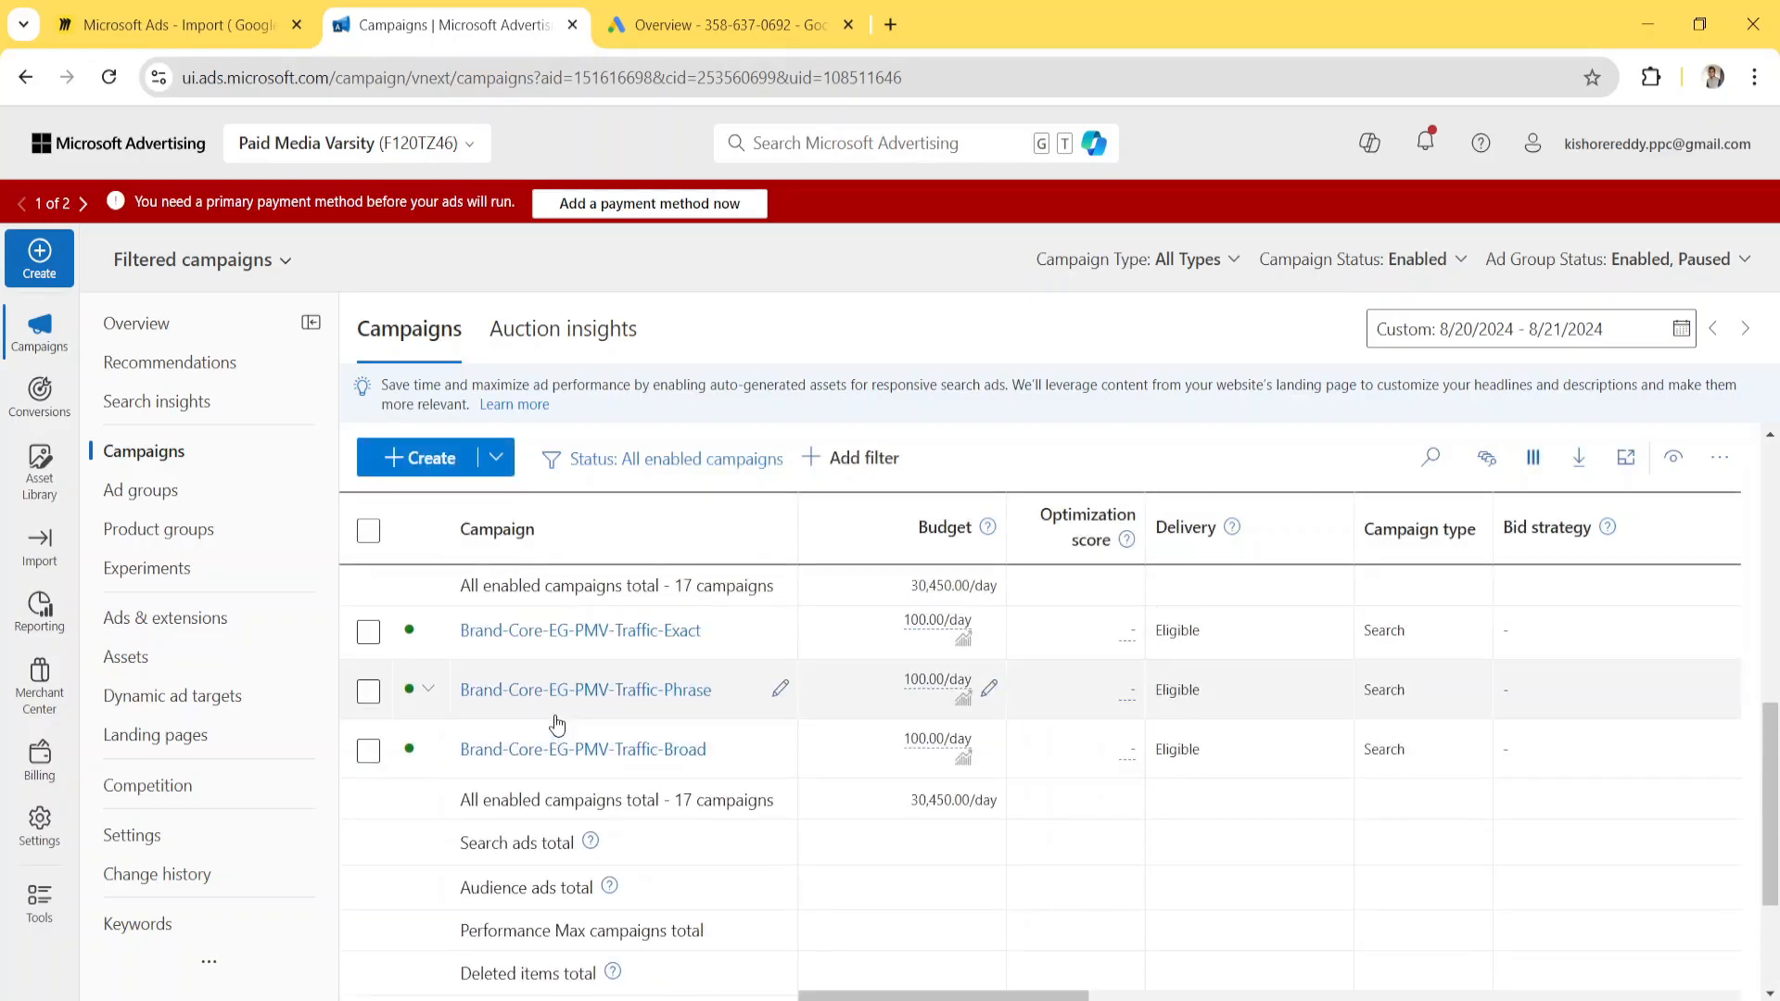
{"action": "left_click", "coordinate": [680, 461]}
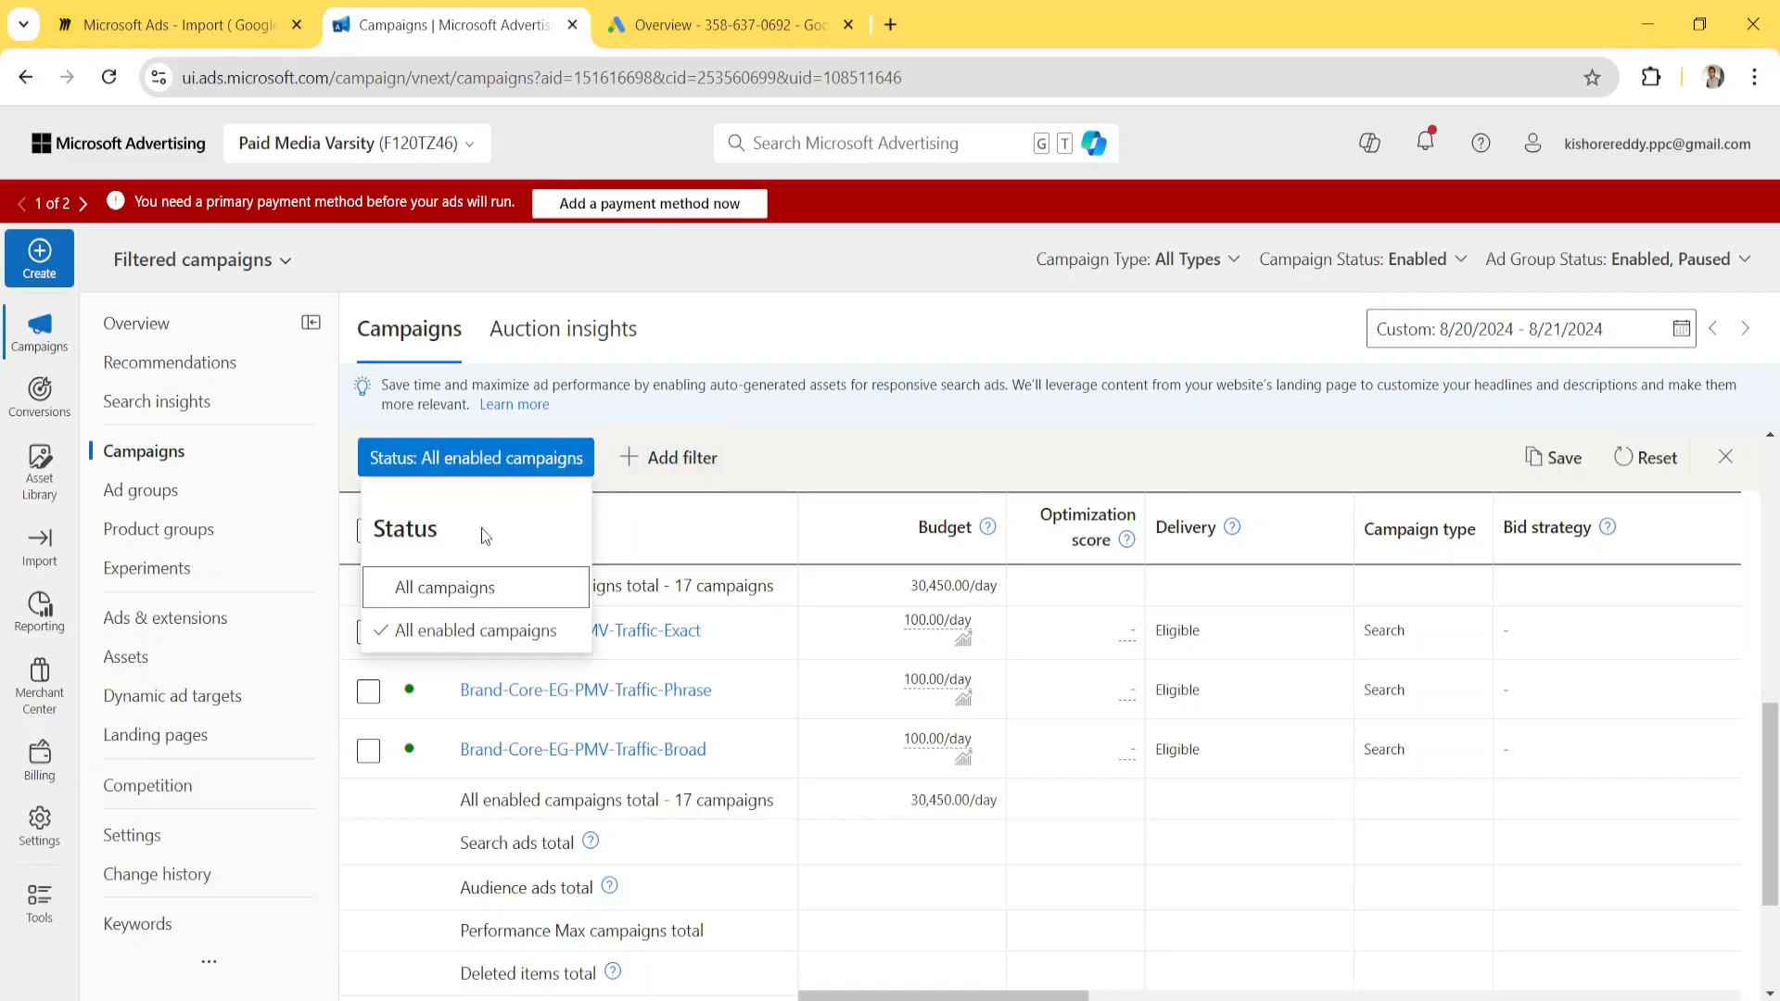
{"action": "left_click", "coordinate": [452, 593]}
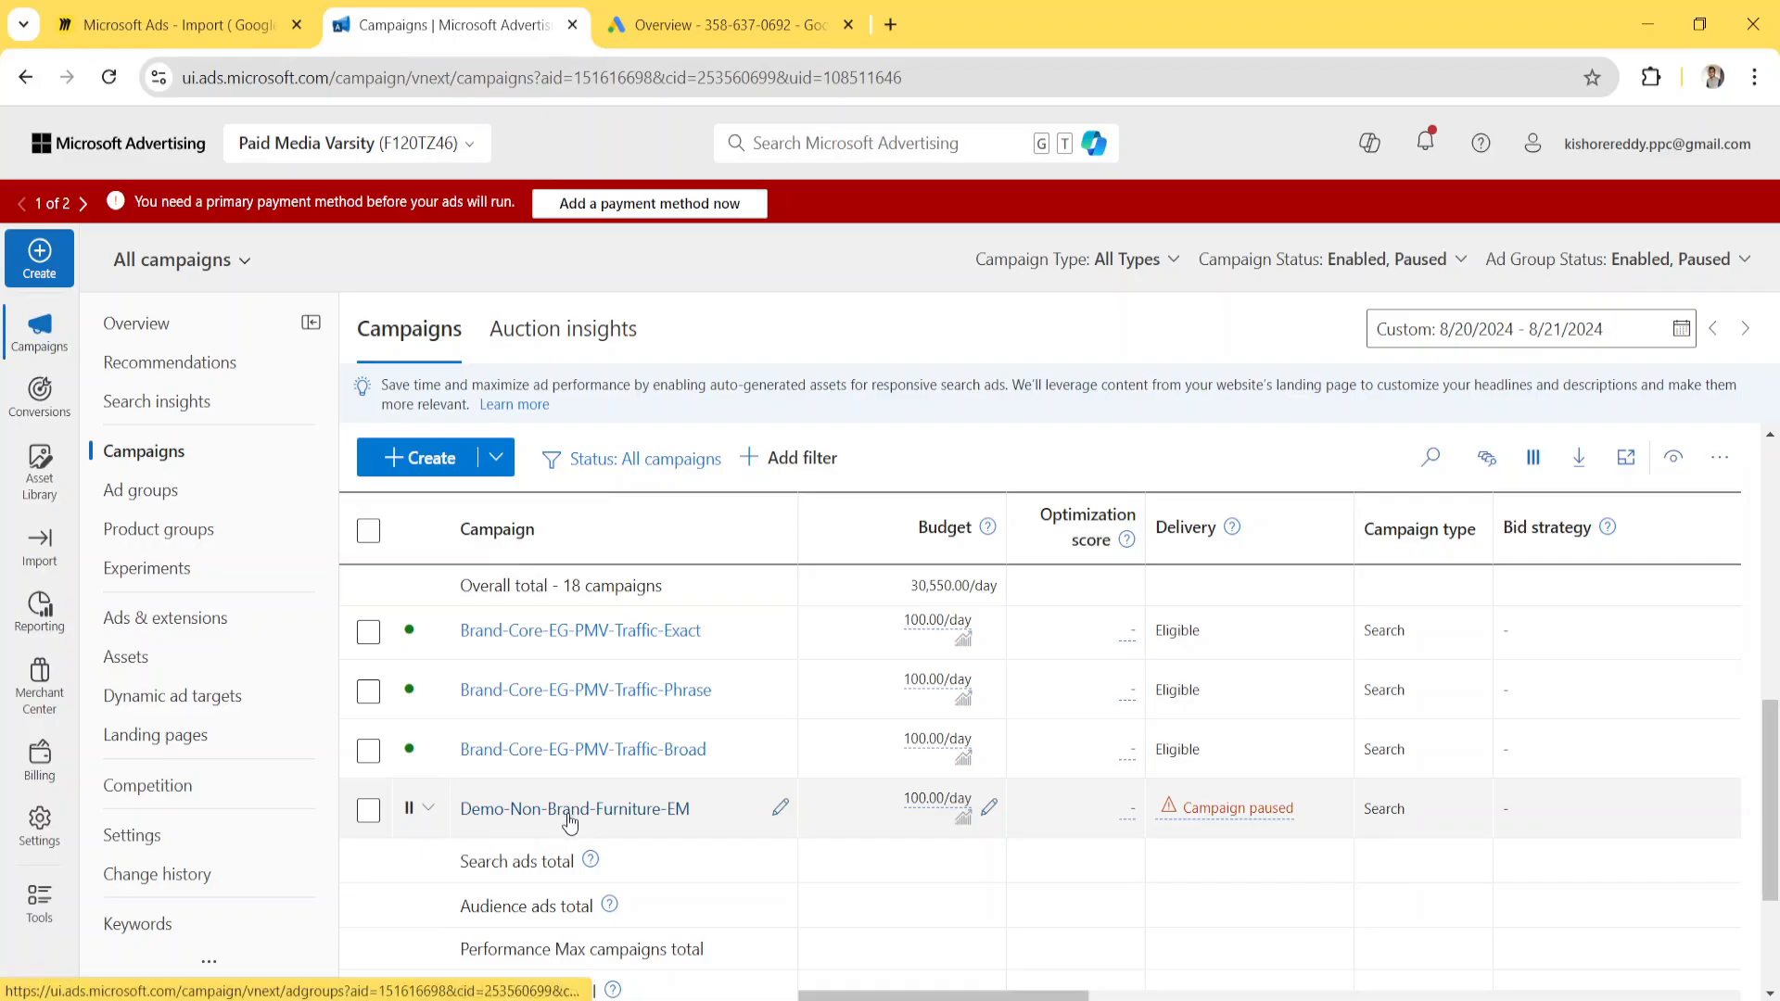
{"action": "left_click", "coordinate": [422, 814]}
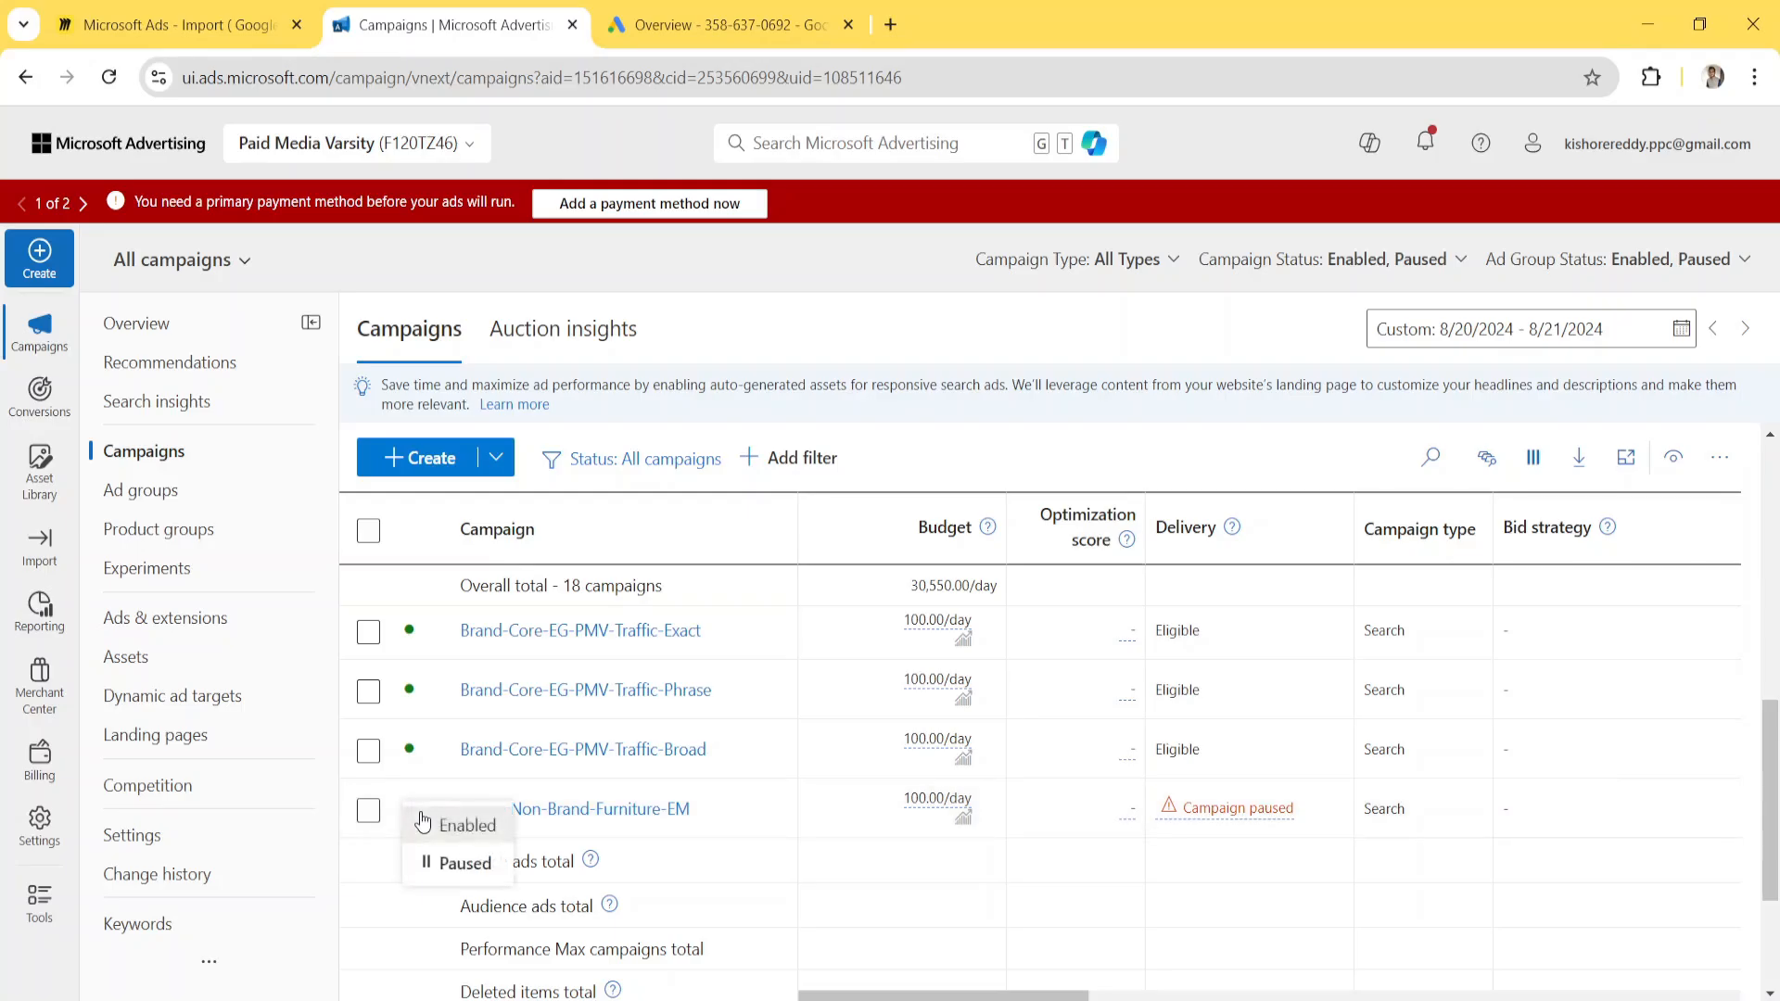
{"action": "left_click", "coordinate": [471, 825]}
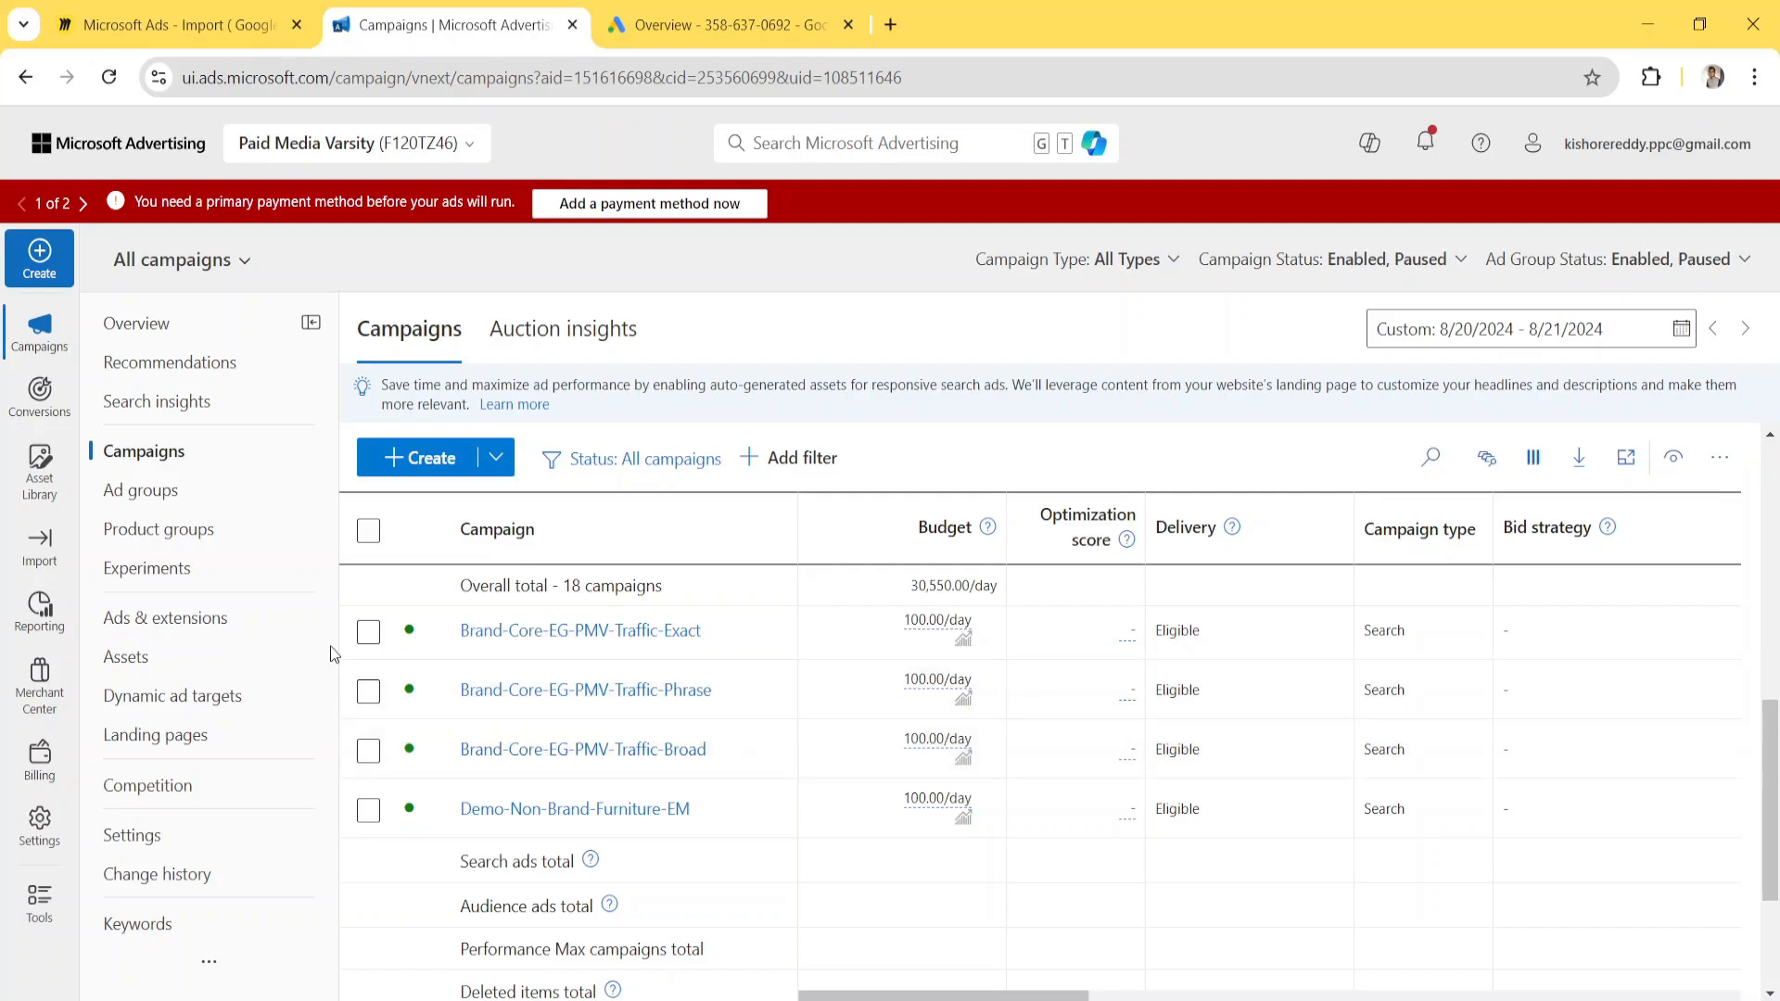
Open the import schedule and history
{"action": "left_click", "coordinate": [35, 561]}
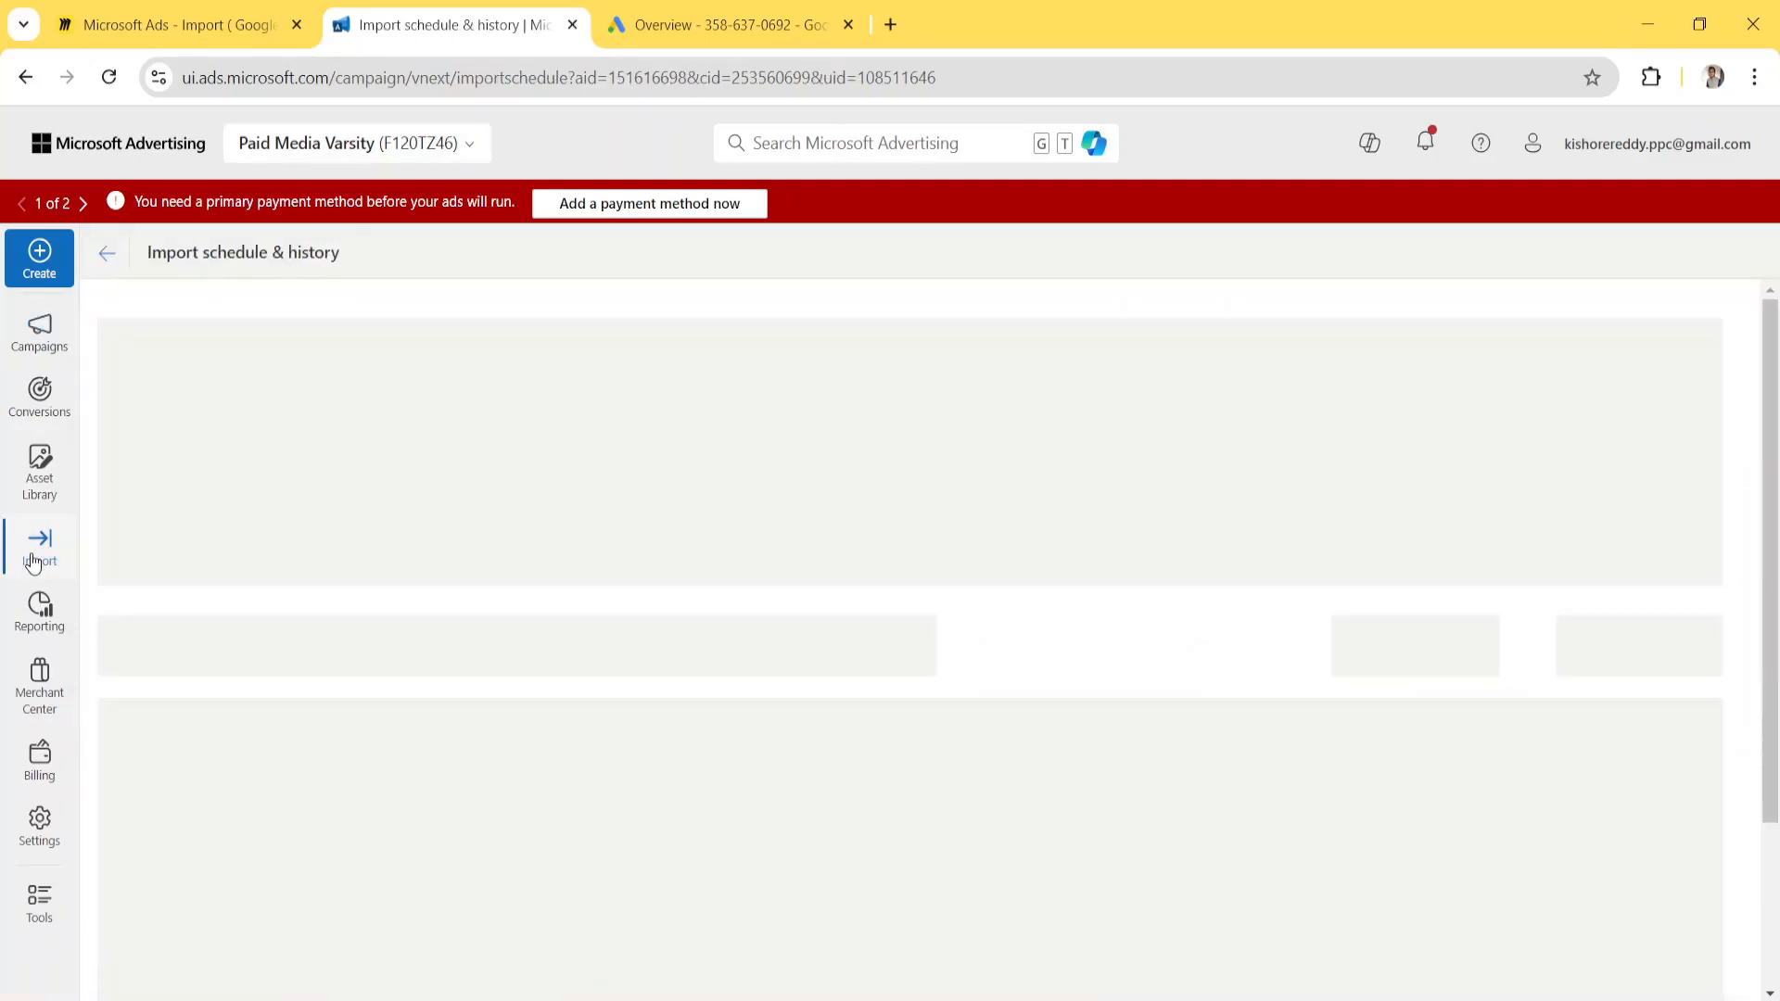